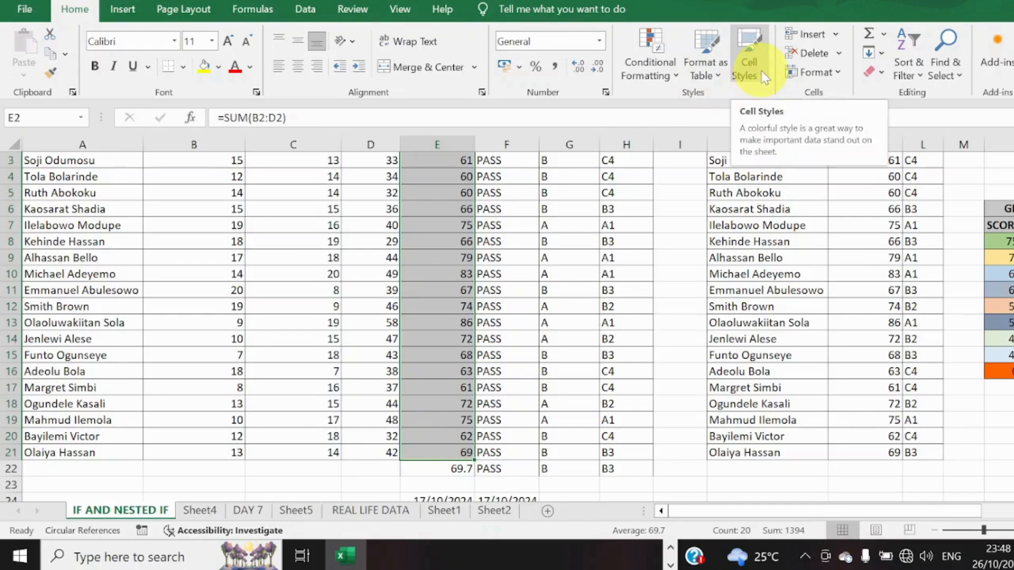
# - Start a Greater Than highlight rule with a threshold of 10 on the Maths Test 1 scores in B2:B21
pyautogui.scroll(1, 507, 327)
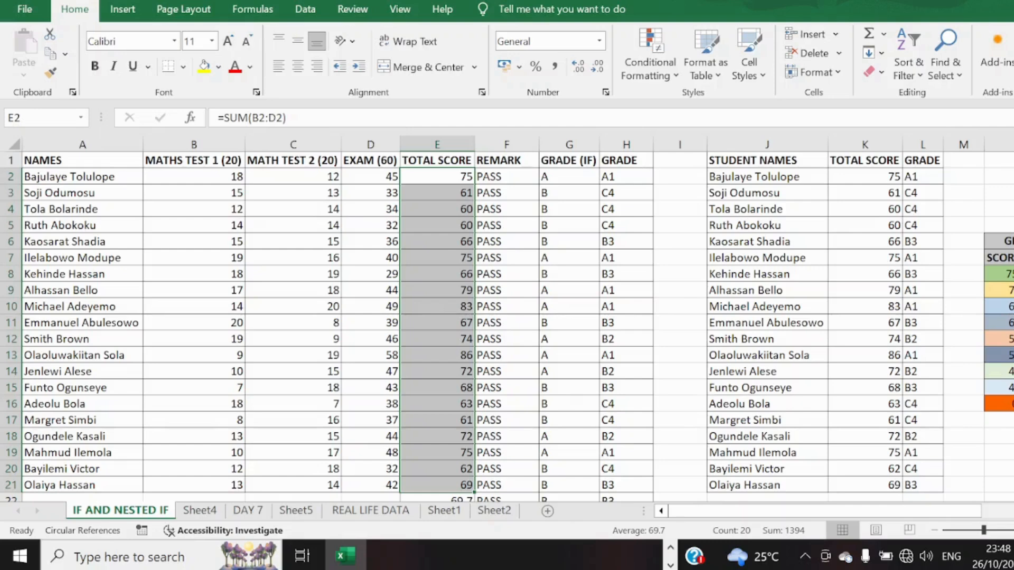
pyautogui.click(717, 178)
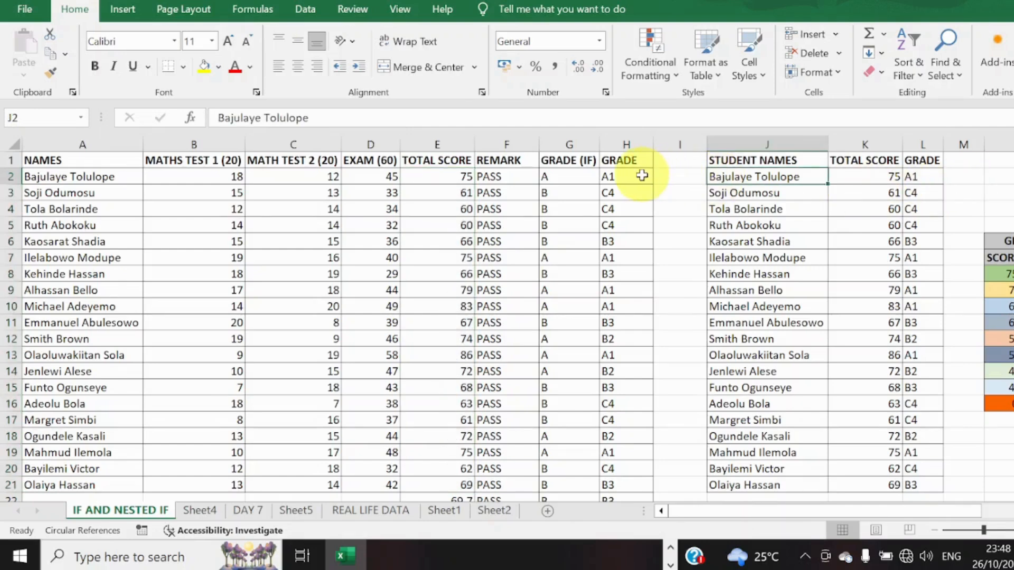
pyautogui.click(232, 179)
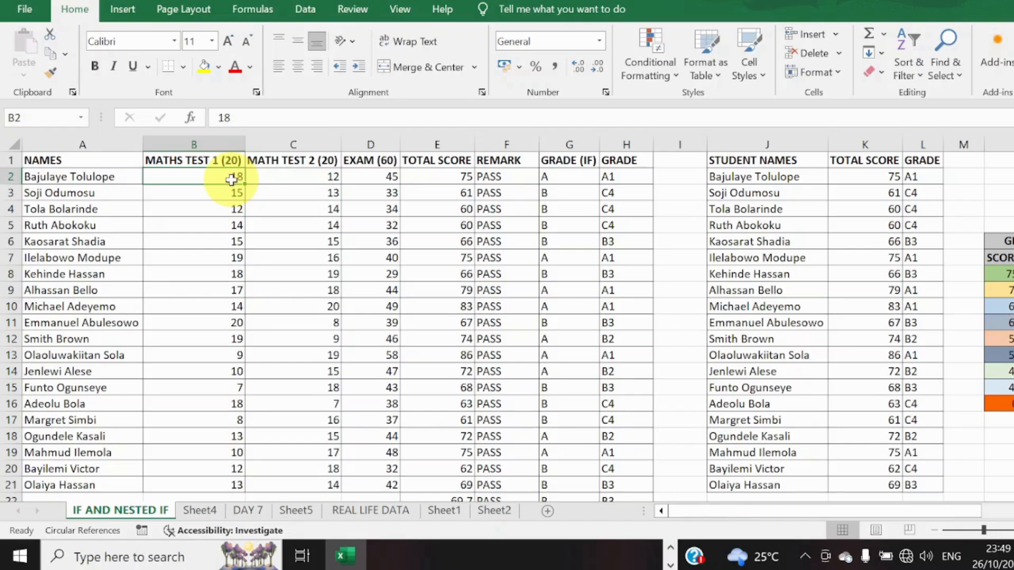
pyautogui.hotkey('ctrl', 'shift', 'Down')
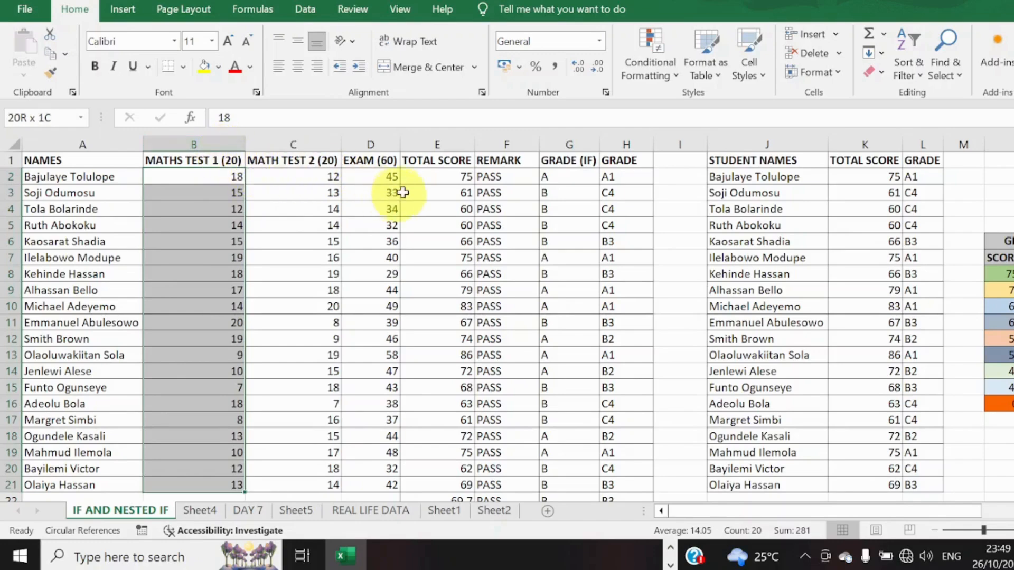
pyautogui.click(671, 74)
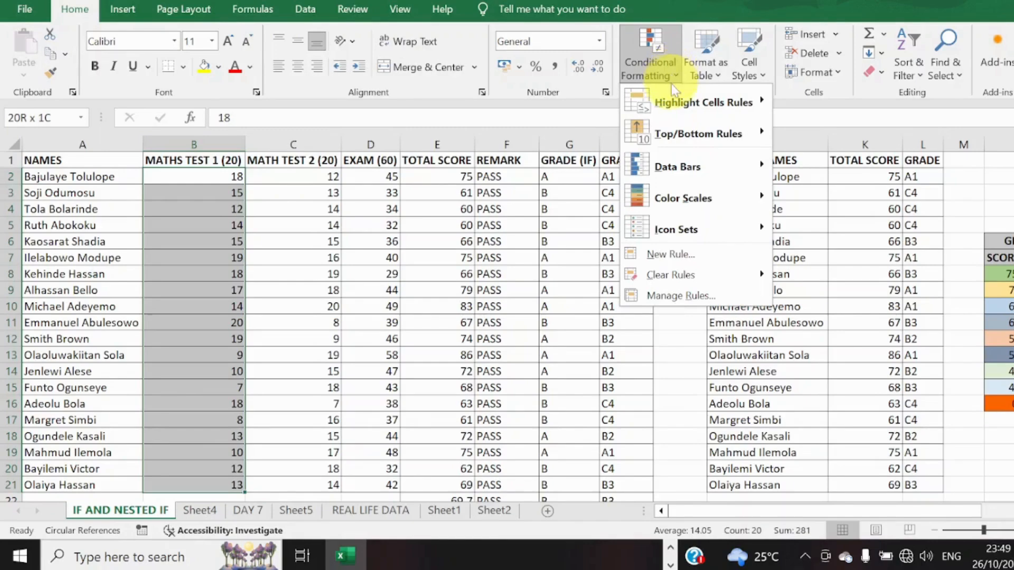
pyautogui.moveTo(677, 102)
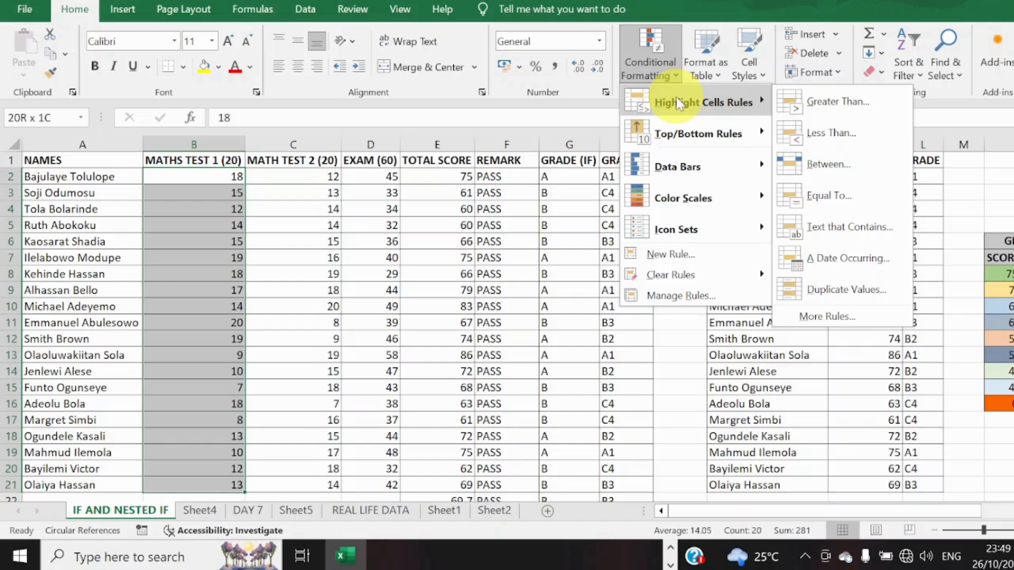
pyautogui.moveTo(687, 136)
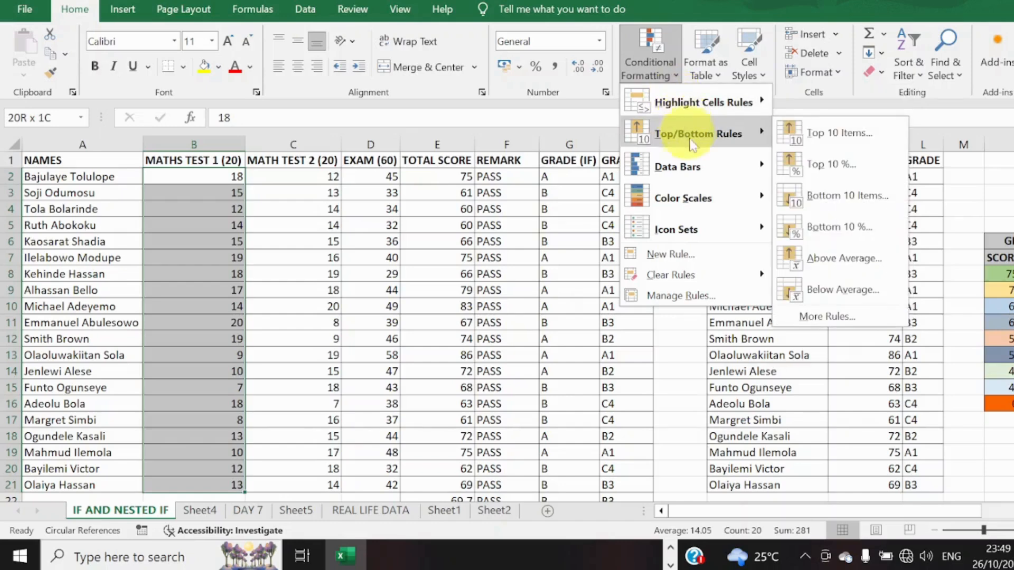
pyautogui.moveTo(704, 200)
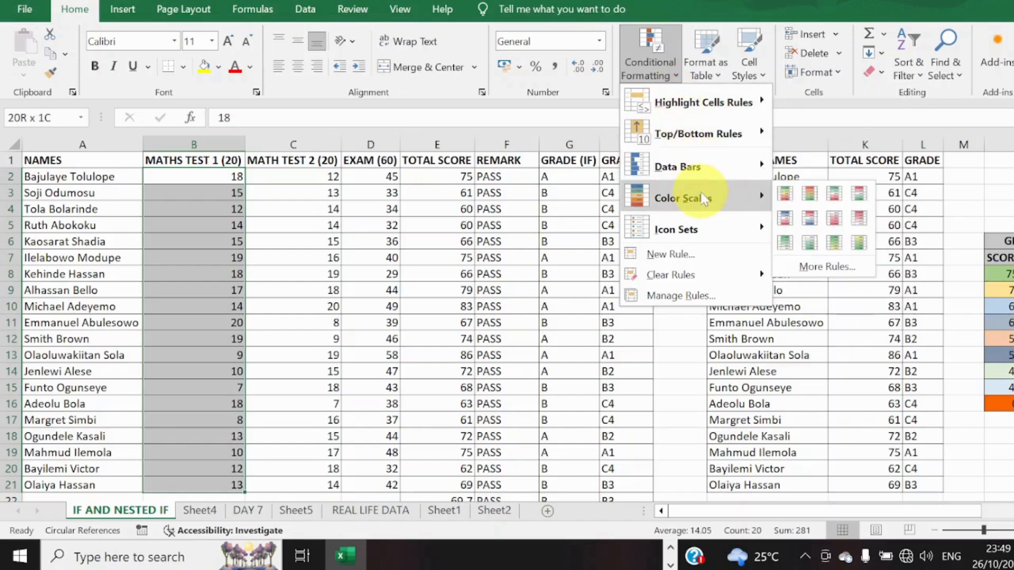
pyautogui.moveTo(706, 224)
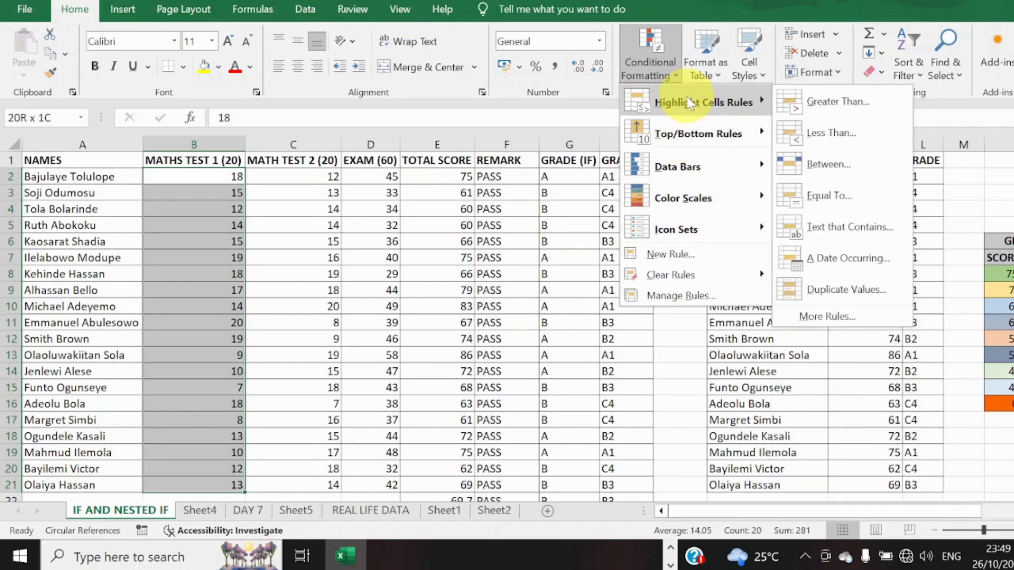
pyautogui.click(793, 112)
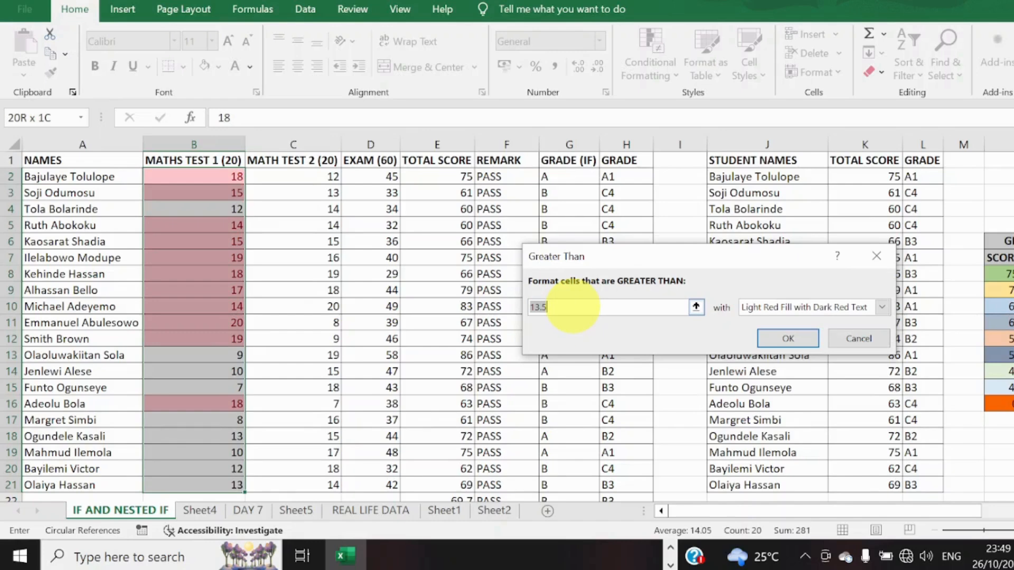
pyautogui.write('1')
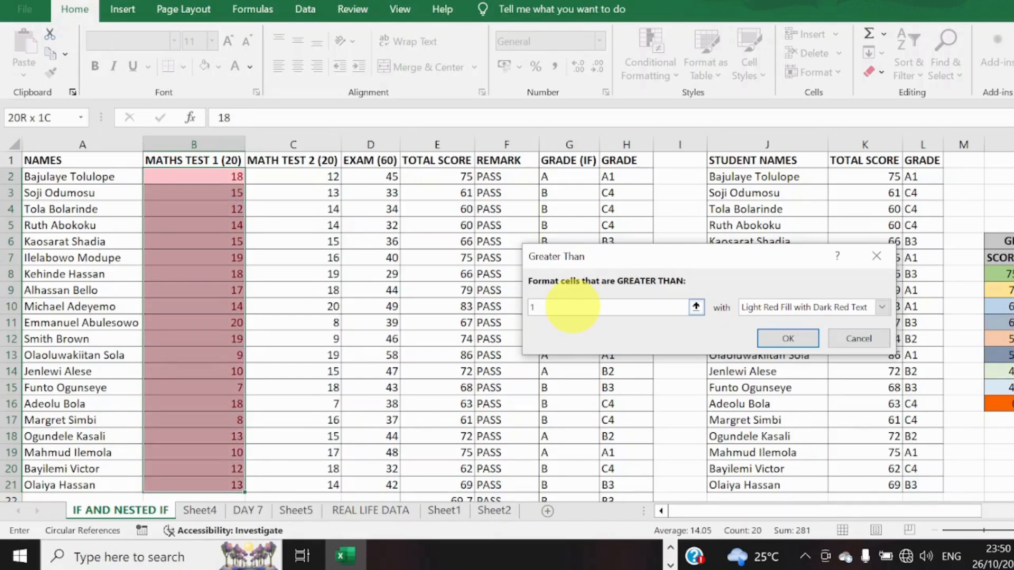
pyautogui.write('0')
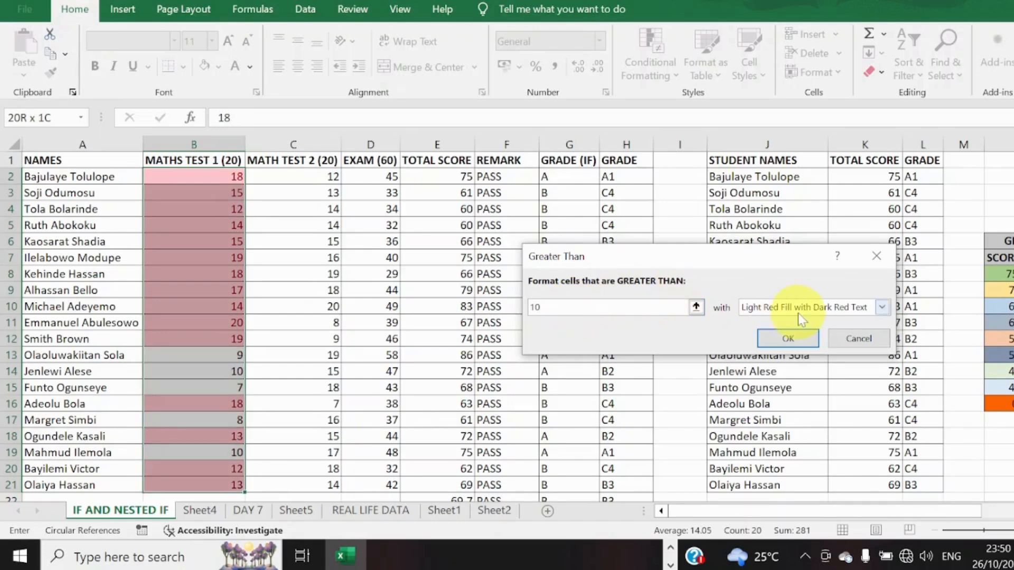
# - Change the Greater Than threshold to 9 and apply the rule with Light Red Fill with Dark Red Text
pyautogui.click(882, 307)
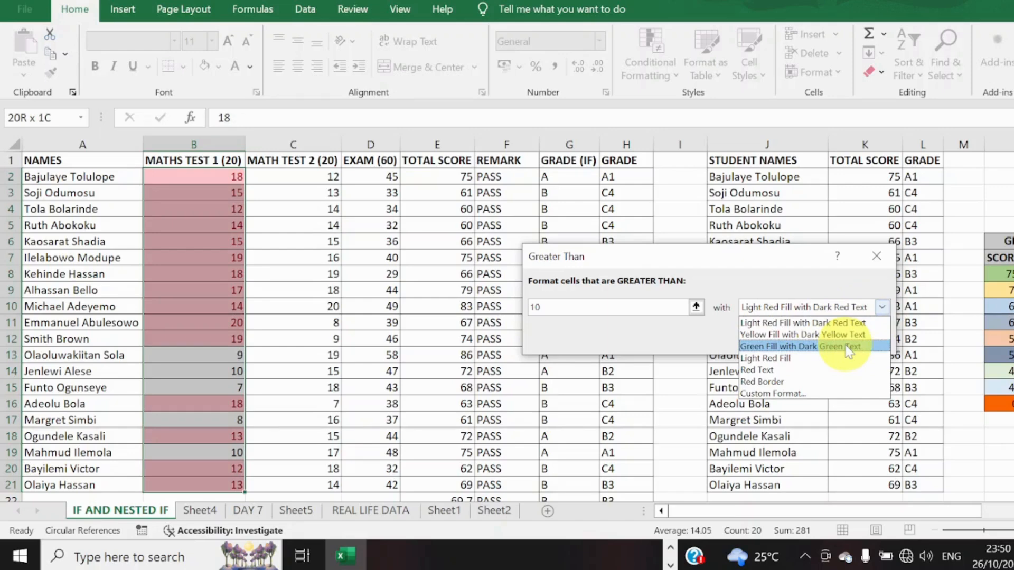
pyautogui.click(627, 302)
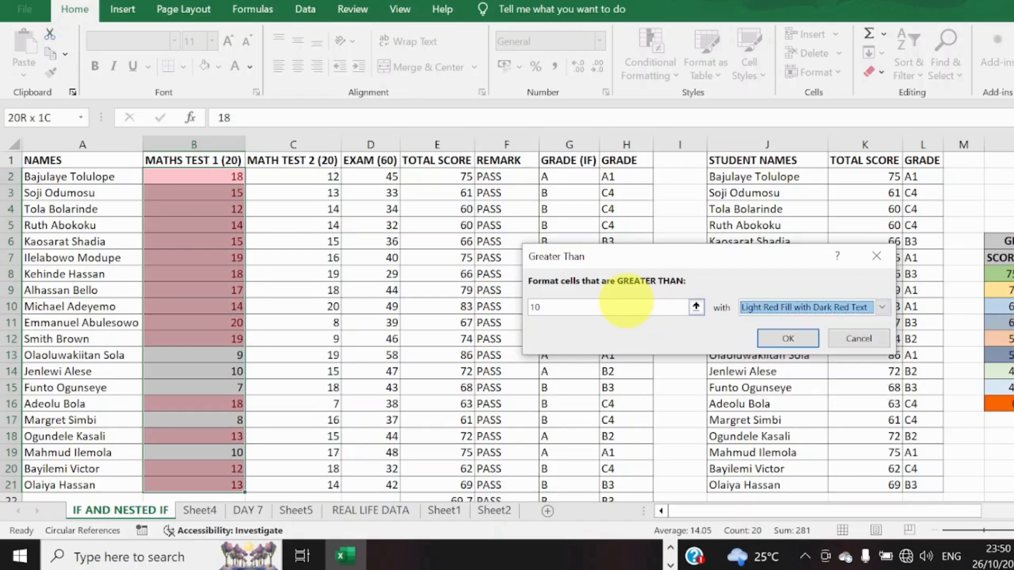
pyautogui.click(626, 302)
pyautogui.press('BackSpace')
pyautogui.press('BackSpace')
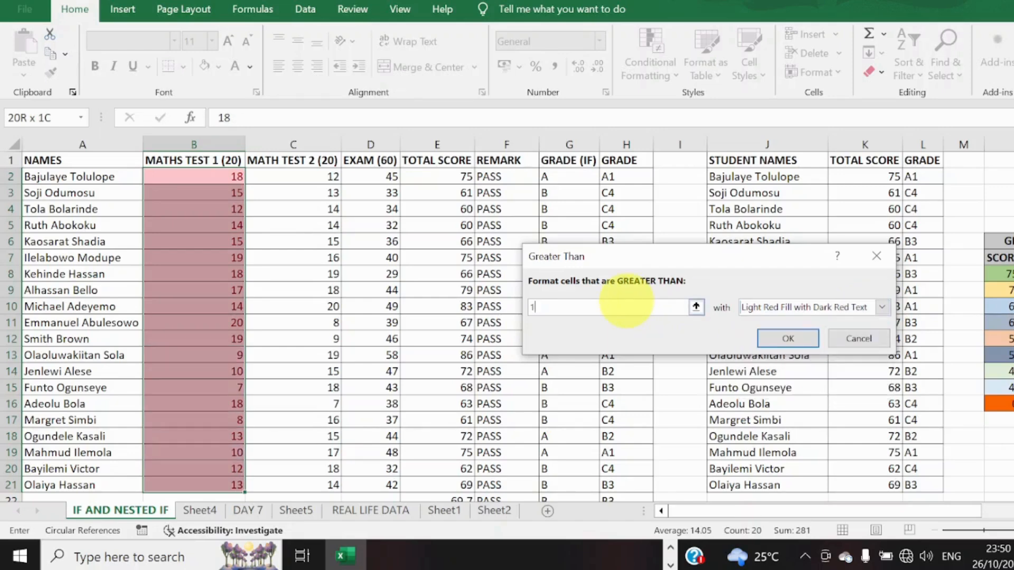
pyautogui.write('9')
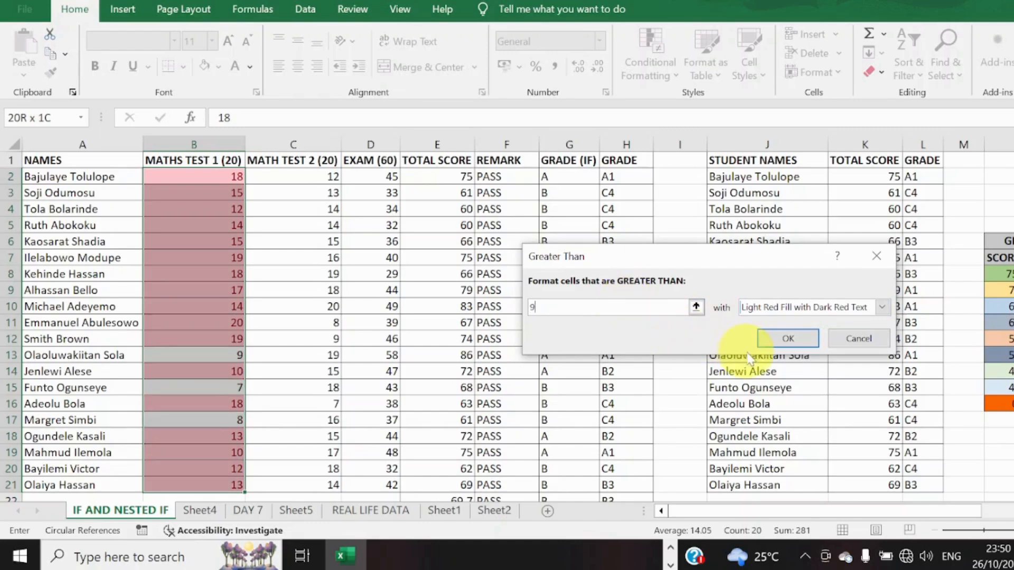
pyautogui.click(786, 340)
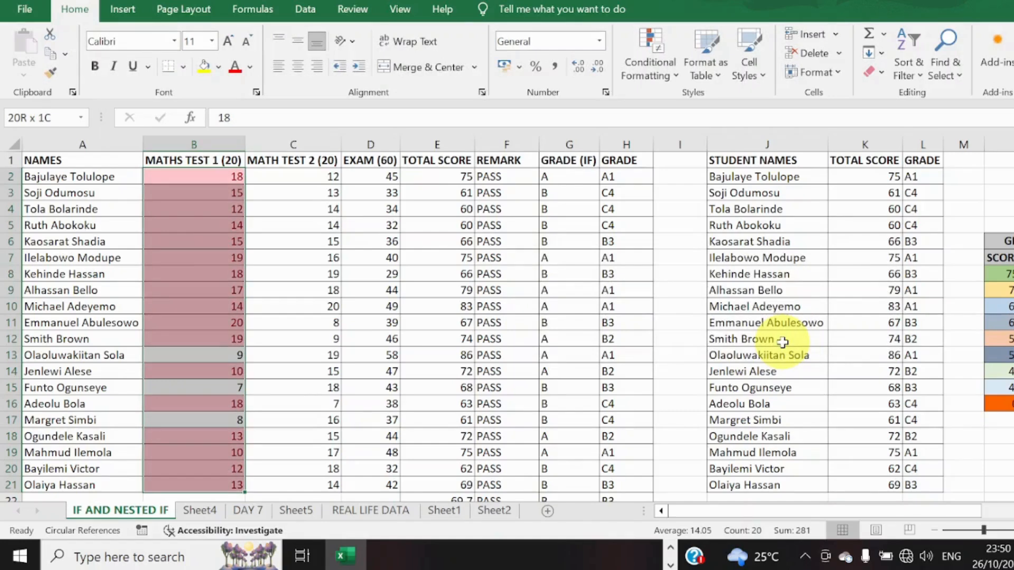
# - Highlight Maths Test 1 scores greater than 9 in B2:B21 using Green Fill with Dark Green Text
pyautogui.click(280, 225)
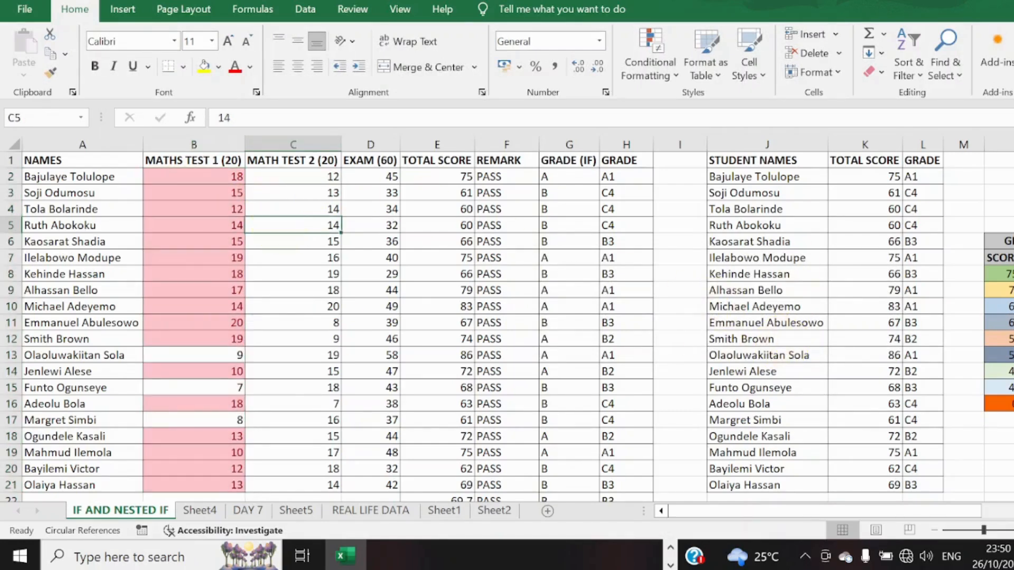
pyautogui.scroll(-1, 425, 202)
pyautogui.scroll(1, 425, 202)
pyautogui.moveTo(226, 177); pyautogui.dragTo(238, 484)
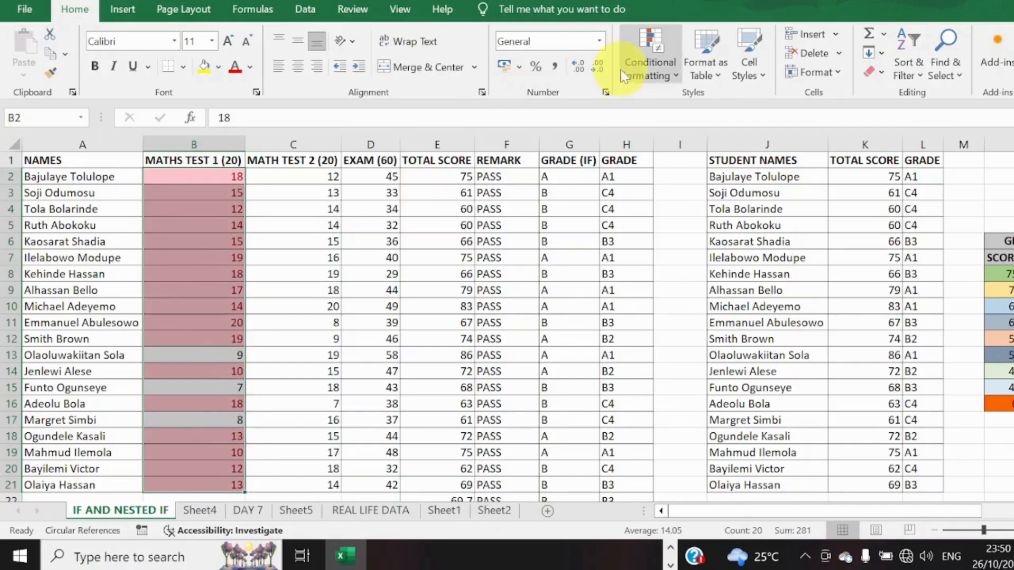
pyautogui.click(664, 78)
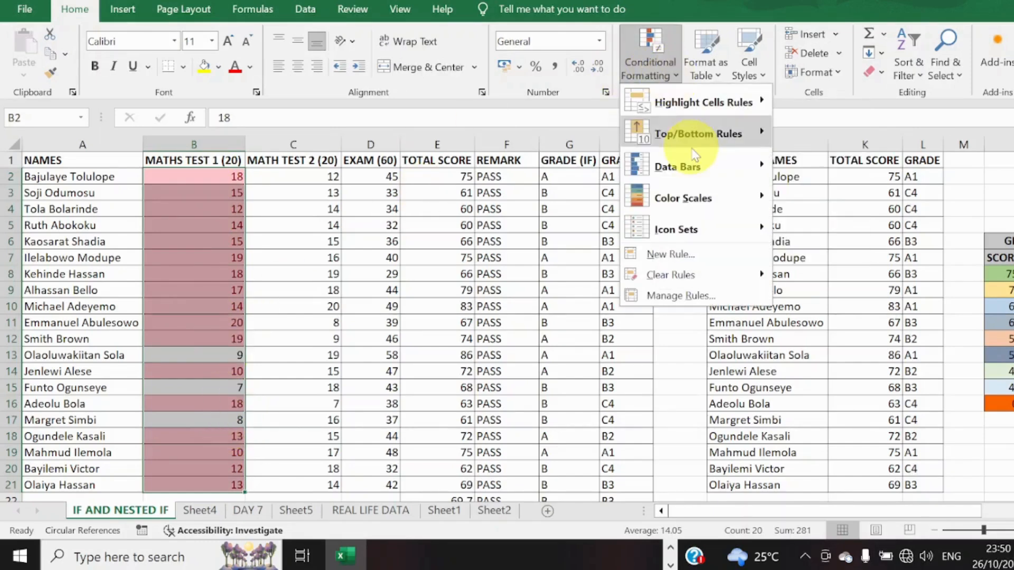
pyautogui.moveTo(706, 109)
pyautogui.click(795, 103)
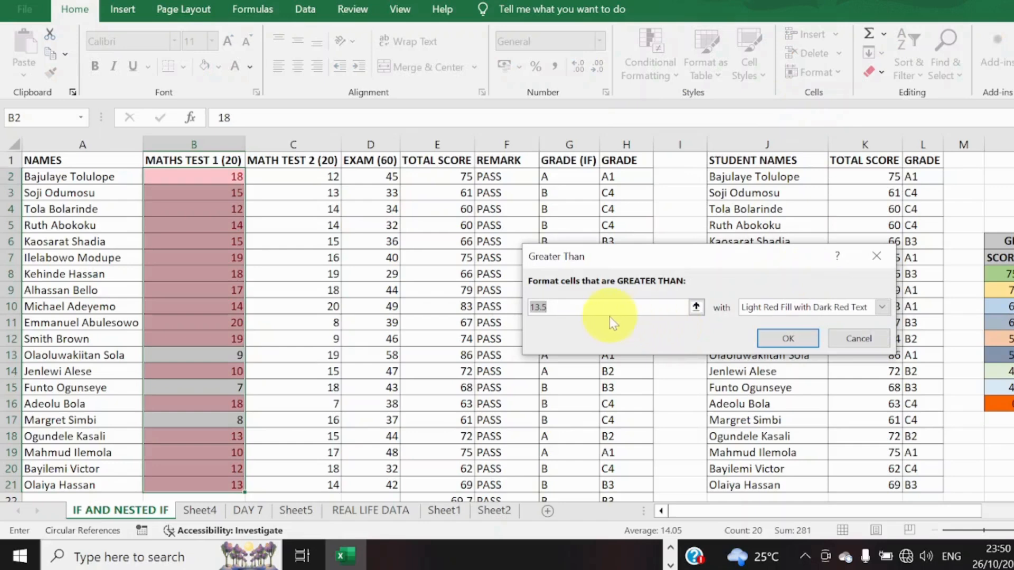
pyautogui.press('BackSpace')
pyautogui.write('9')
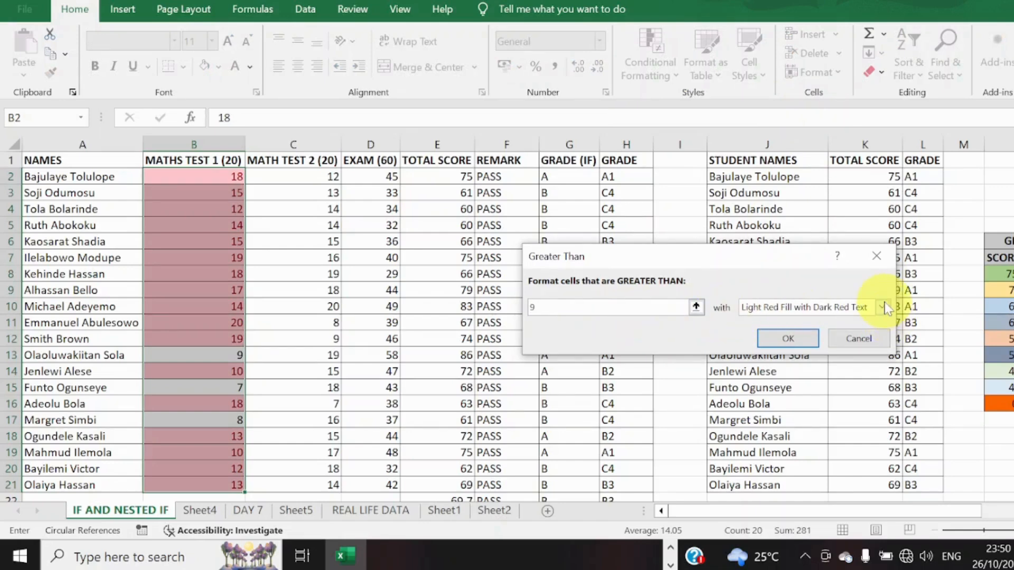
pyautogui.click(882, 307)
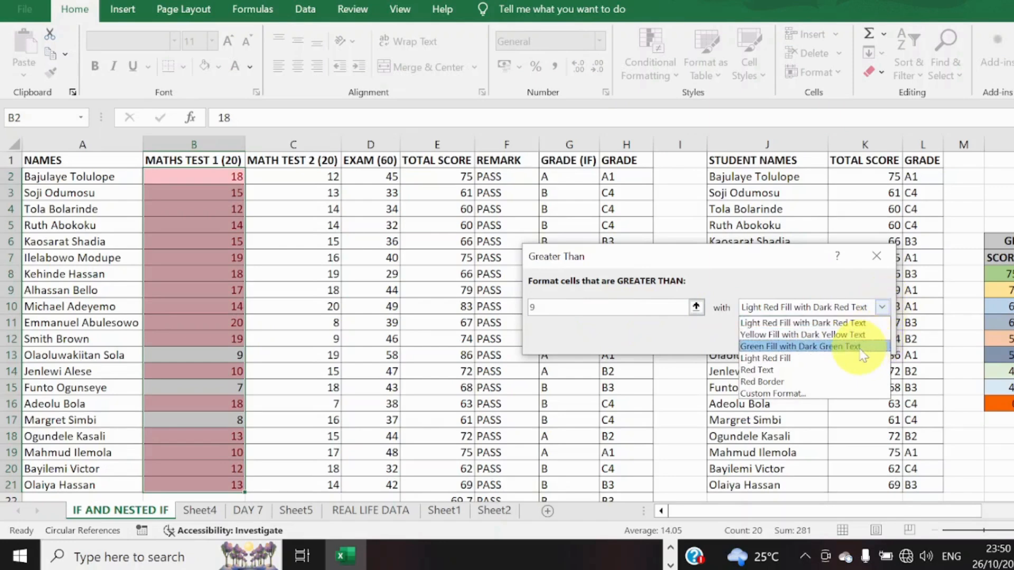
pyautogui.click(861, 347)
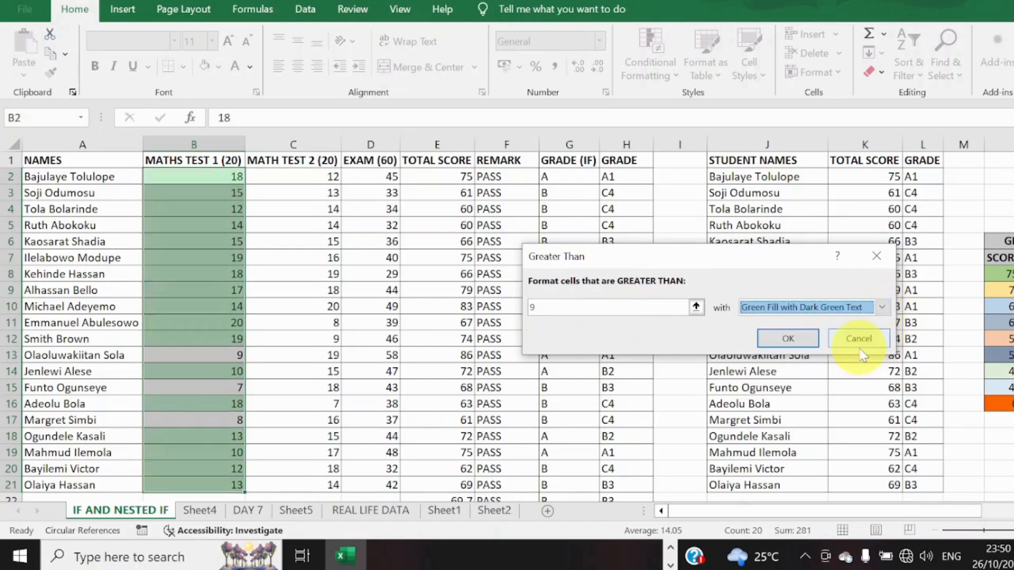
pyautogui.click(795, 340)
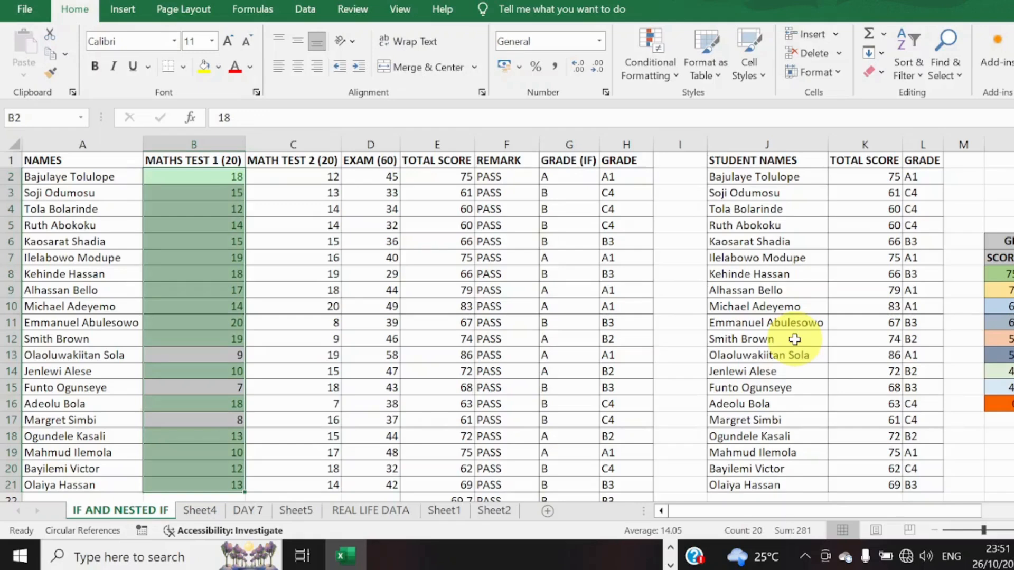
# - Test the green highlight rule by entering 8 in cell B2, and undo the entry
pyautogui.click(201, 176)
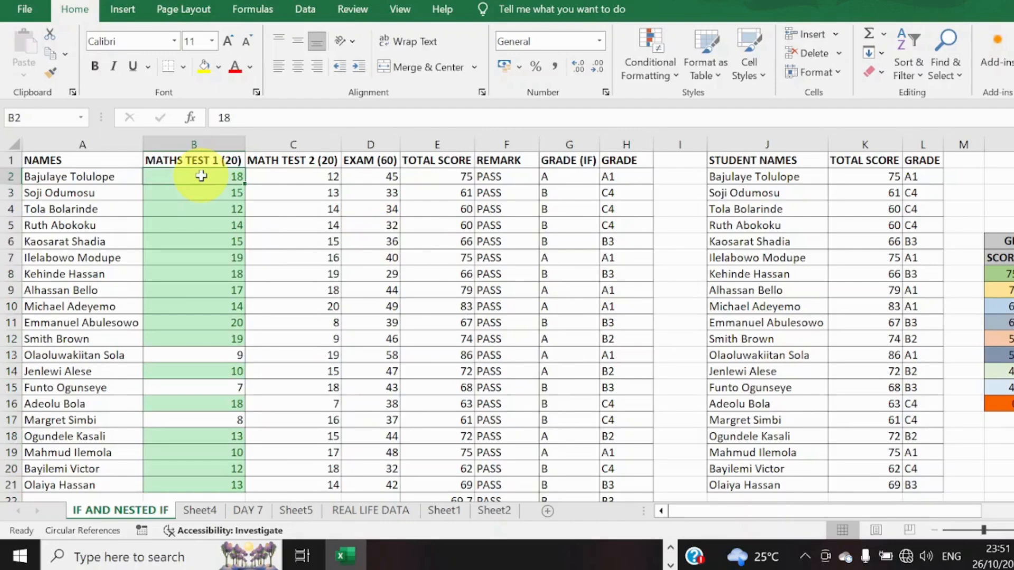
pyautogui.write('8')
pyautogui.press('Tab')
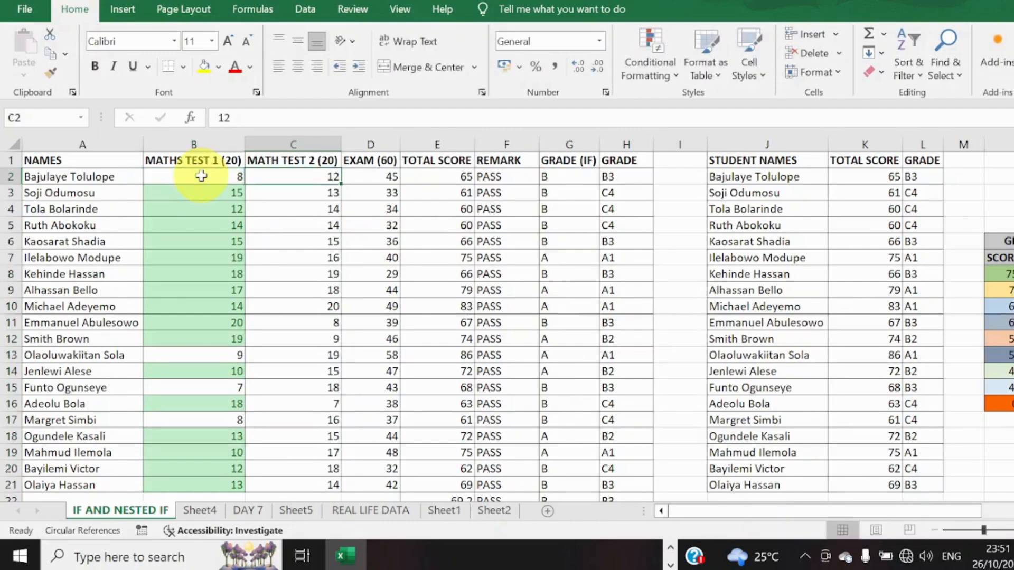
pyautogui.click(201, 176)
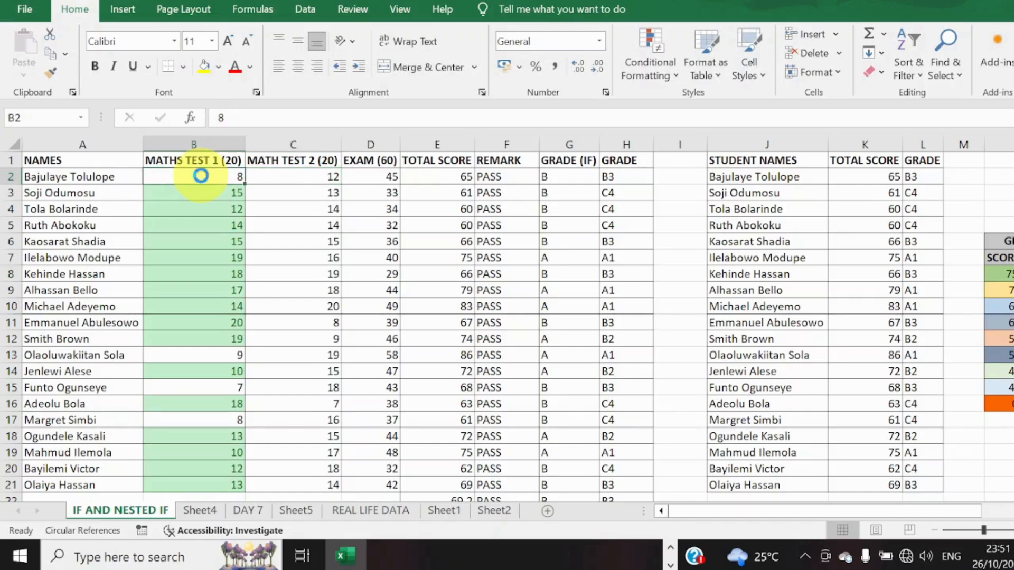
pyautogui.hotkey('ctrl', 'z')
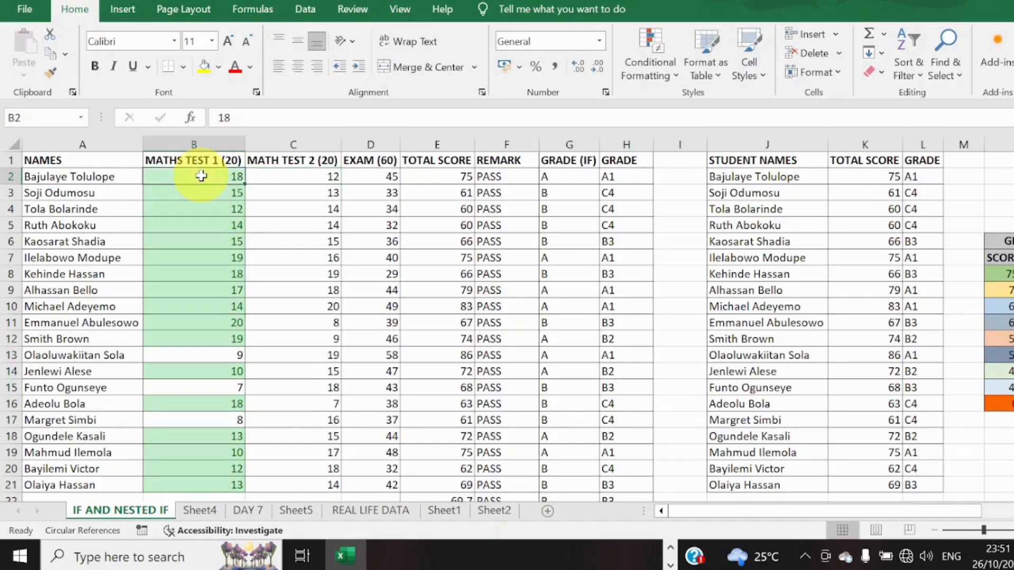
# - Highlight Maths Test 1 scores less than 10 in B2:B21 using Light Red Fill with Dark Red Text
pyautogui.moveTo(201, 176); pyautogui.dragTo(217, 478)
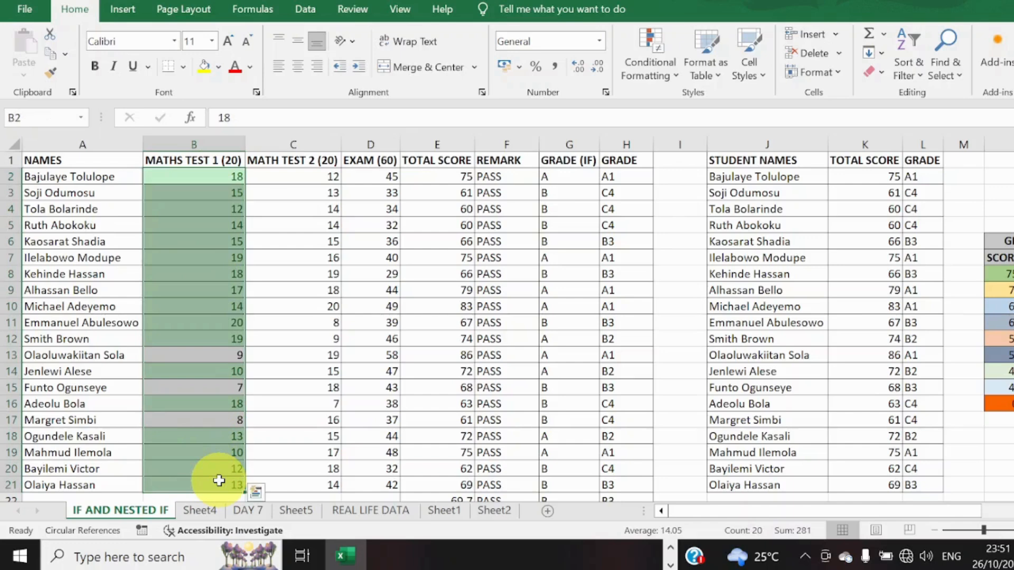
pyautogui.click(679, 81)
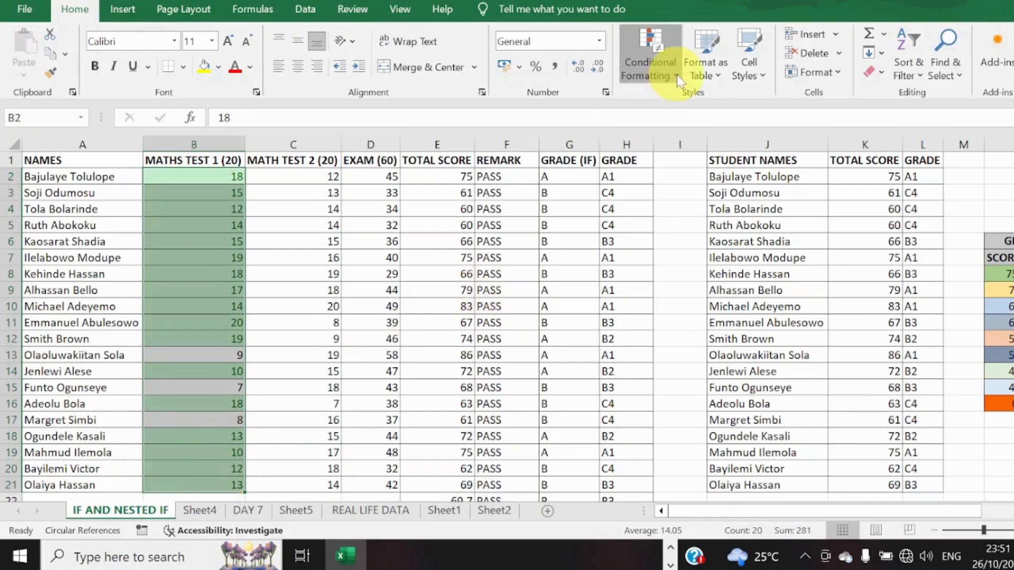
pyautogui.moveTo(681, 101)
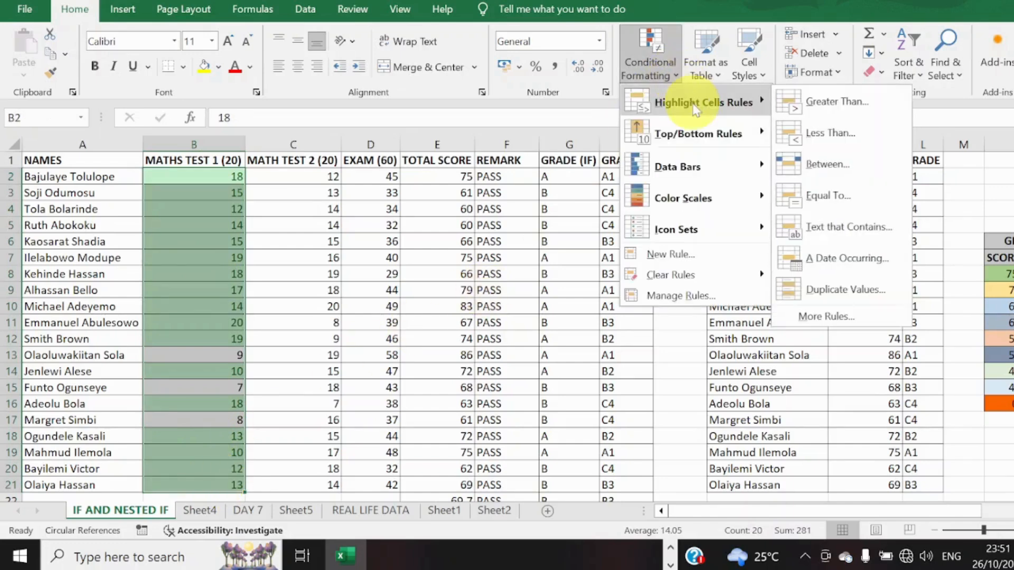
pyautogui.click(813, 148)
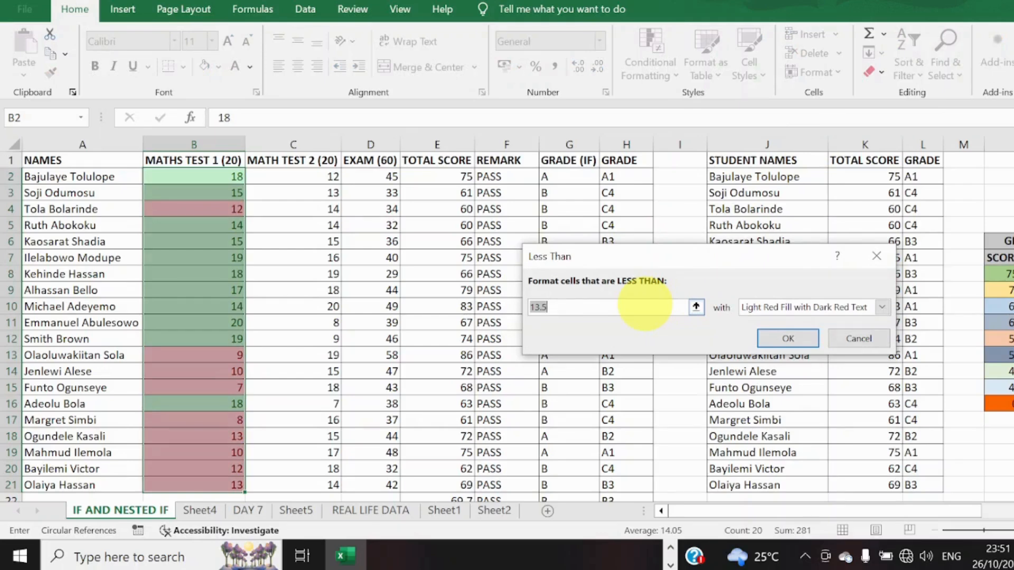
pyautogui.write('10')
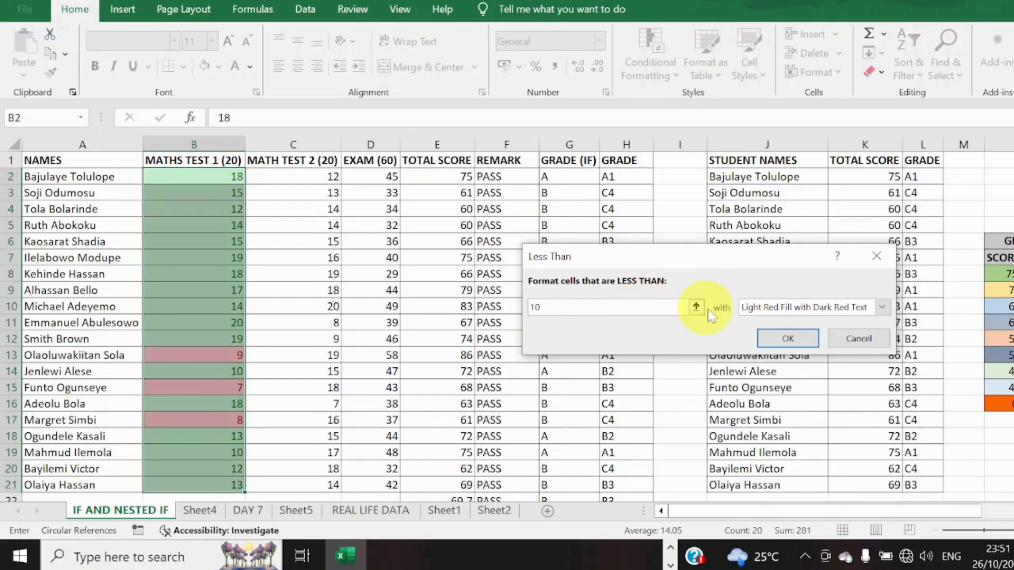
pyautogui.click(788, 339)
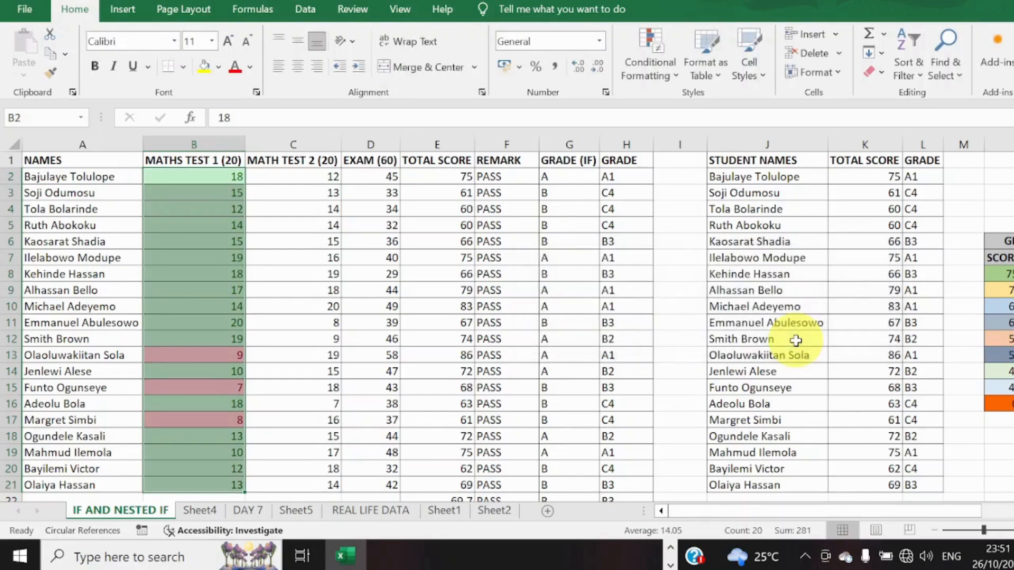
pyautogui.click(520, 317)
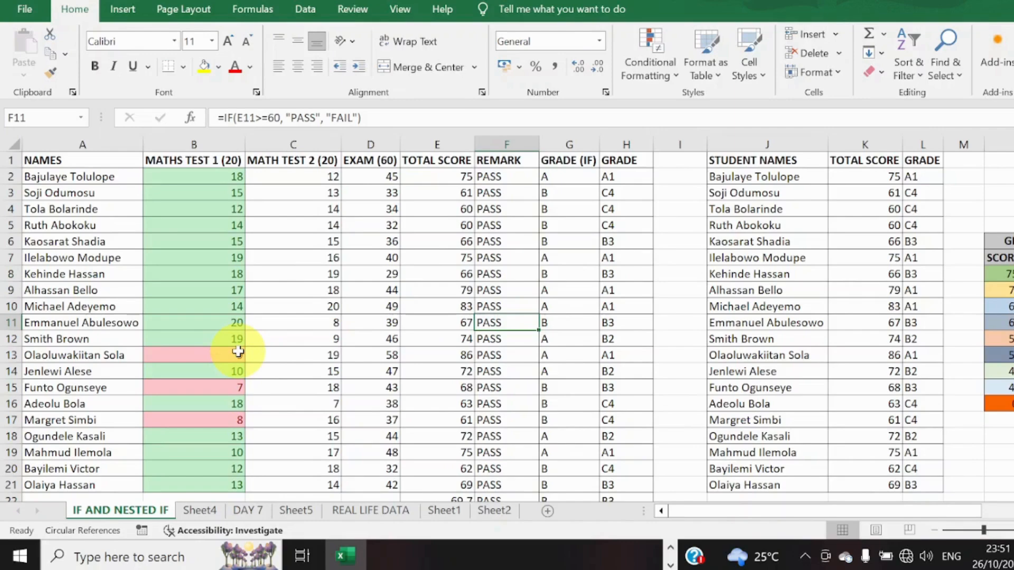
pyautogui.click(441, 176)
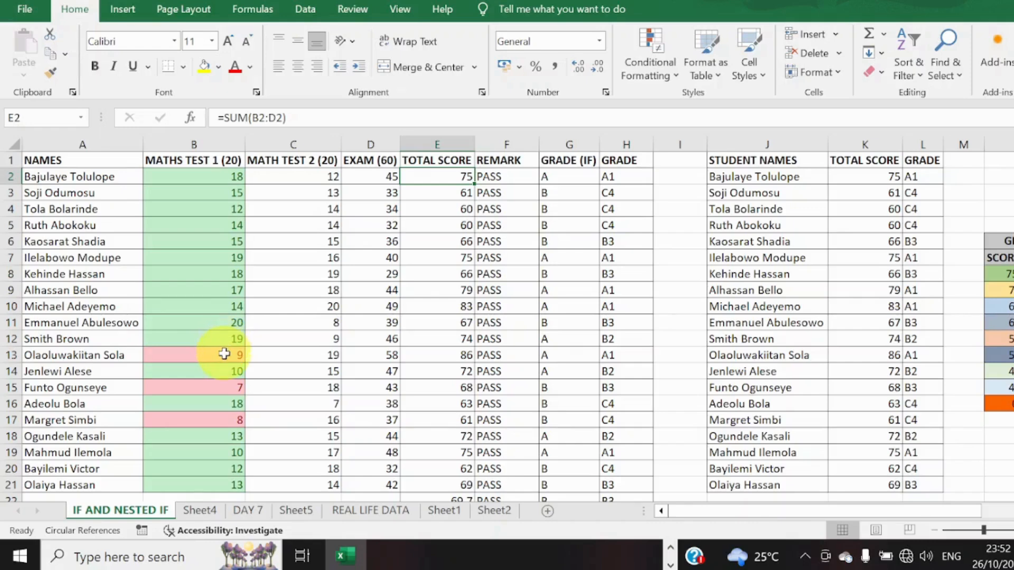
pyautogui.click(224, 353)
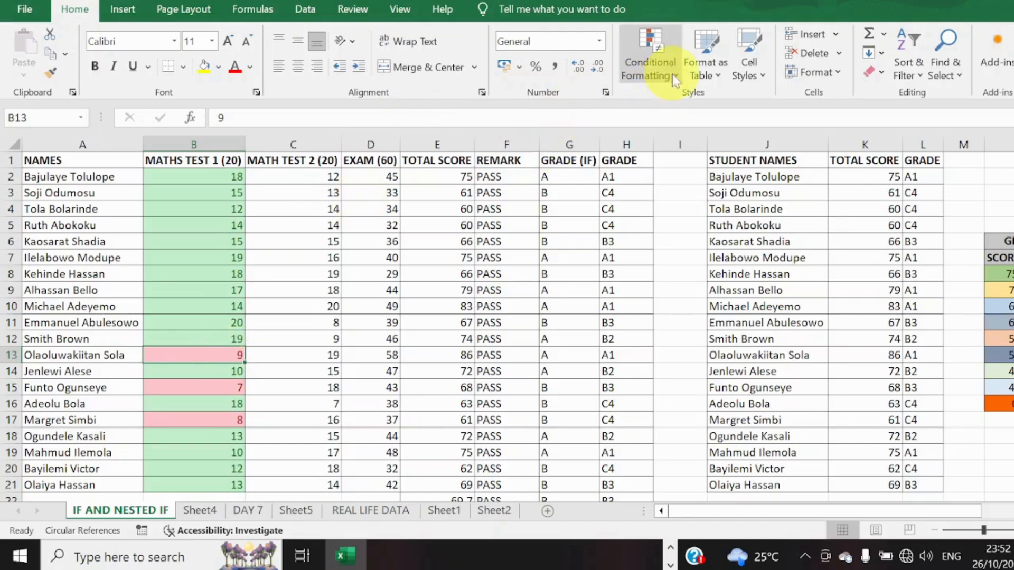
# - Highlight Math Test 2 scores between 10 and 15 in C2:C21 using Yellow Fill with Dark Yellow Text
pyautogui.click(297, 177)
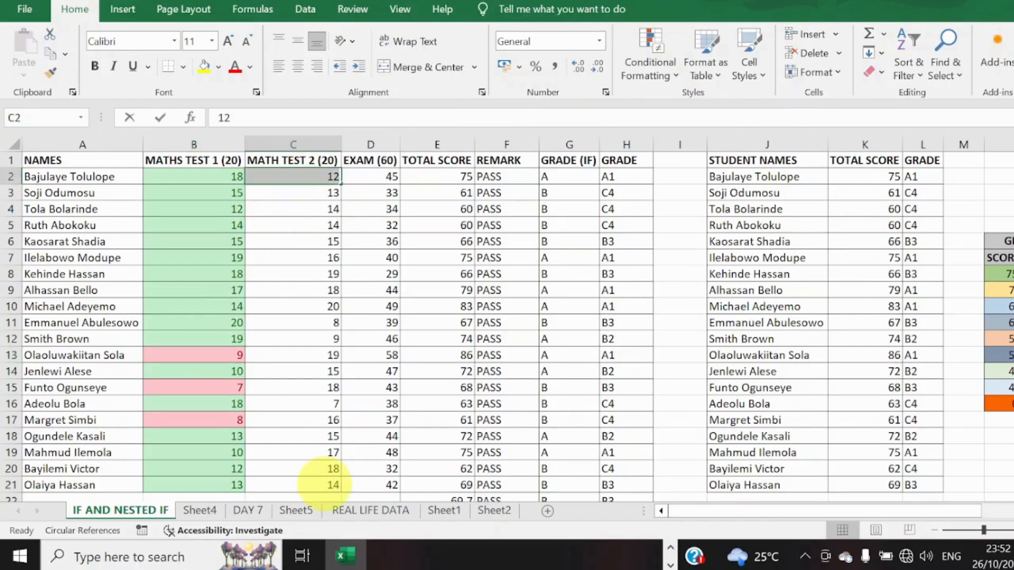
pyautogui.doubleClick(325, 485)
pyautogui.click(324, 175)
pyautogui.hotkey('ctrl', 'shift', 'Down')
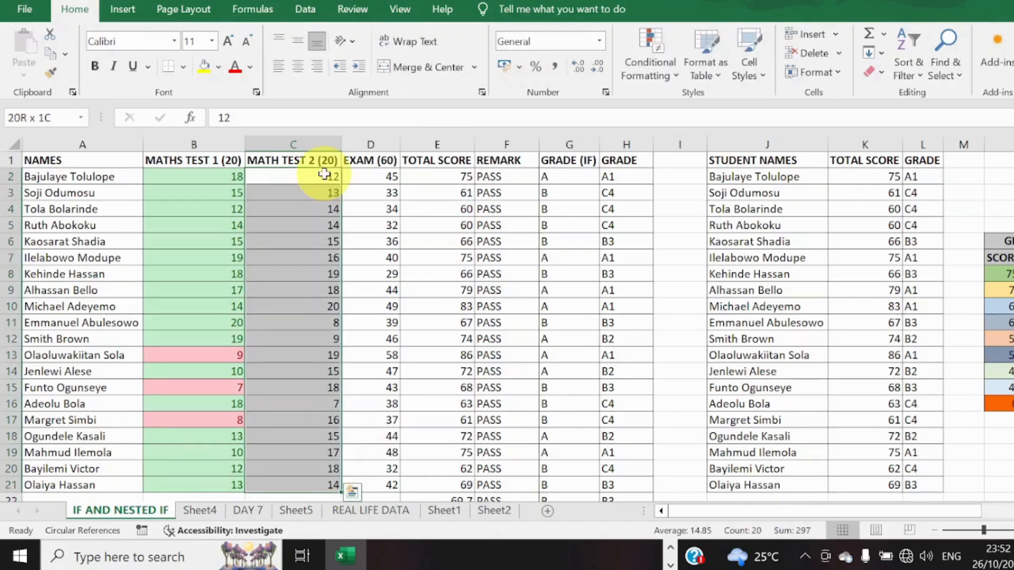
pyautogui.click(674, 74)
pyautogui.moveTo(697, 103)
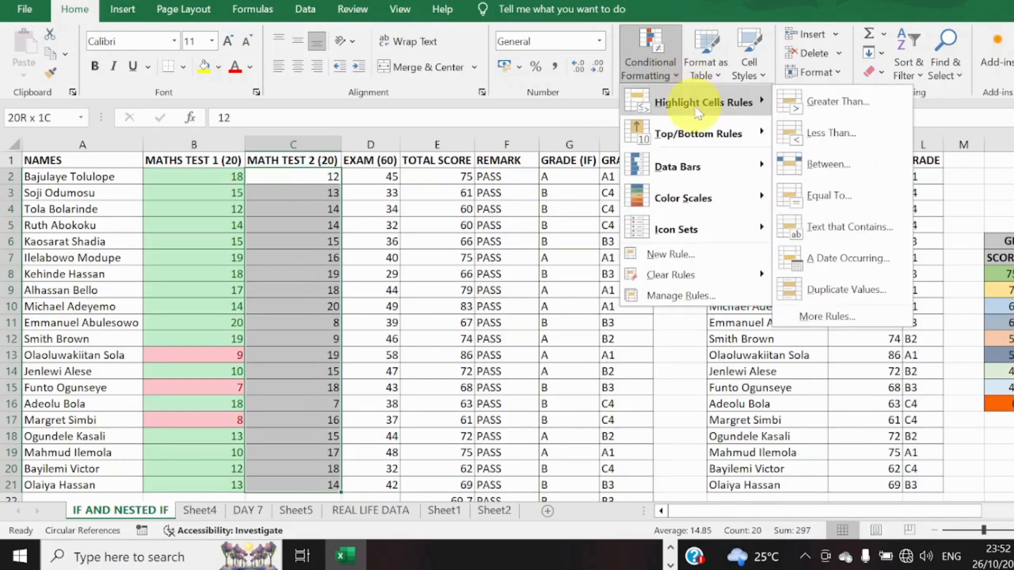
pyautogui.click(828, 166)
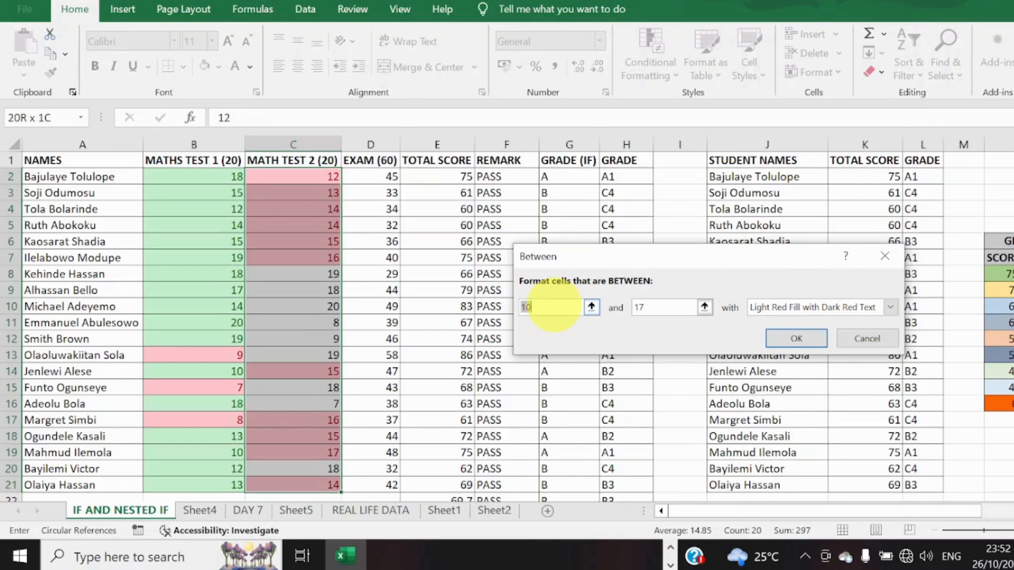
pyautogui.press('Tab')
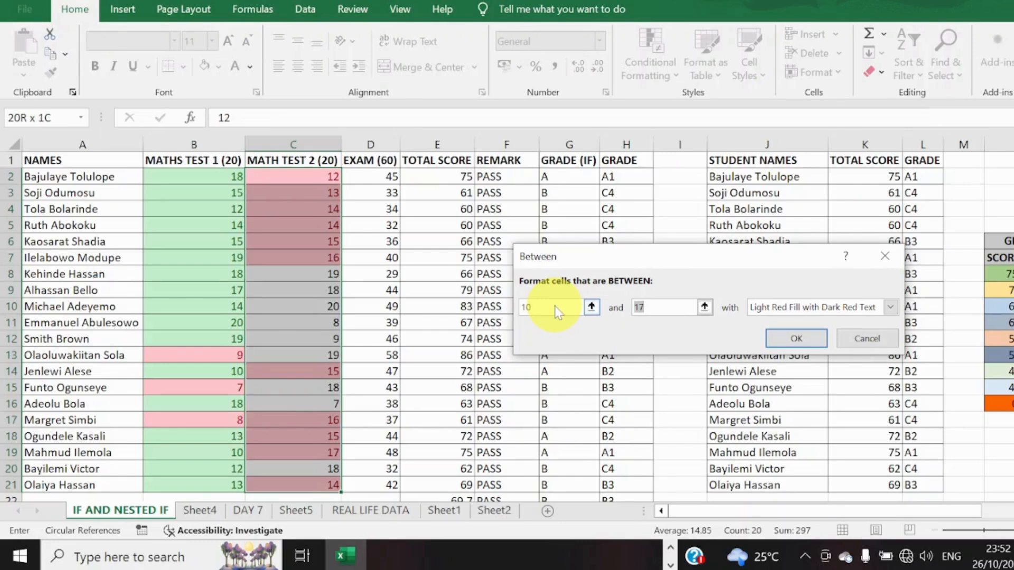
pyautogui.write('15')
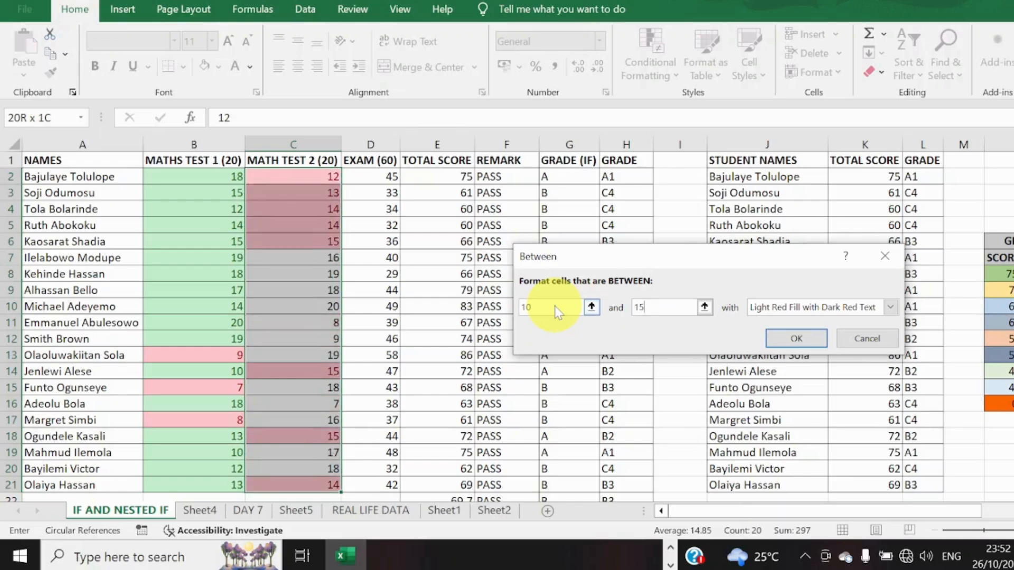
pyautogui.click(831, 308)
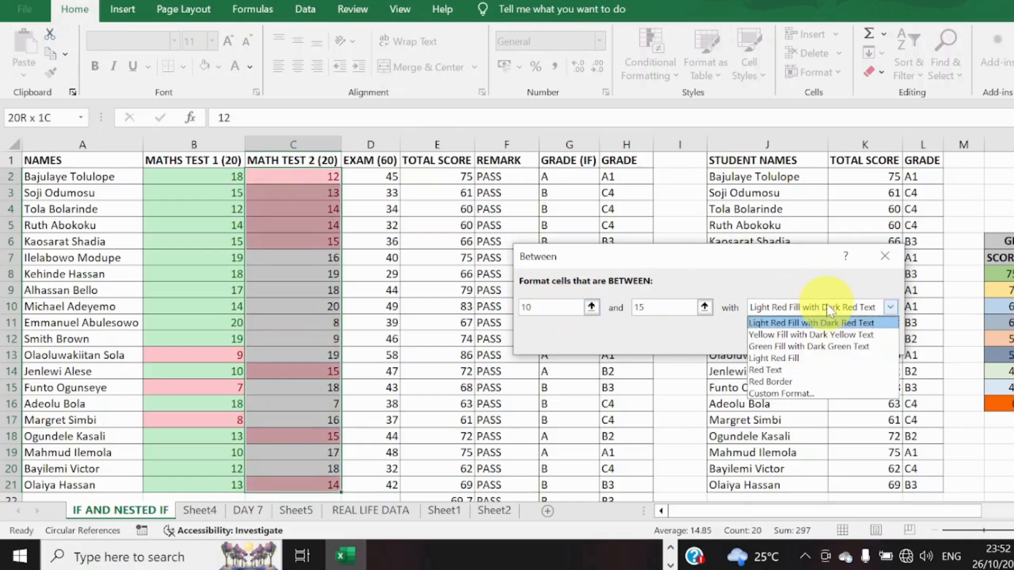
pyautogui.click(827, 334)
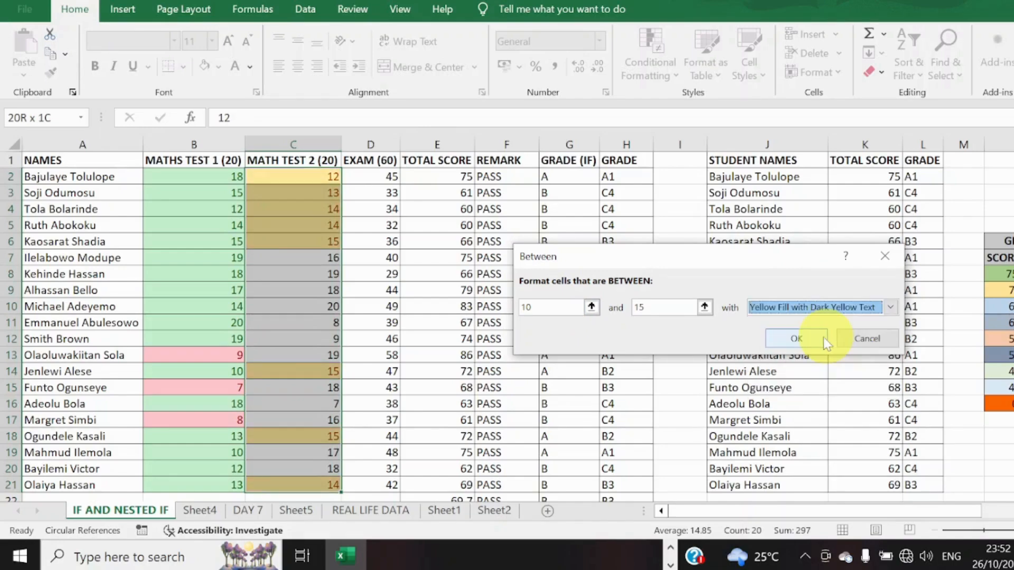
pyautogui.click(826, 341)
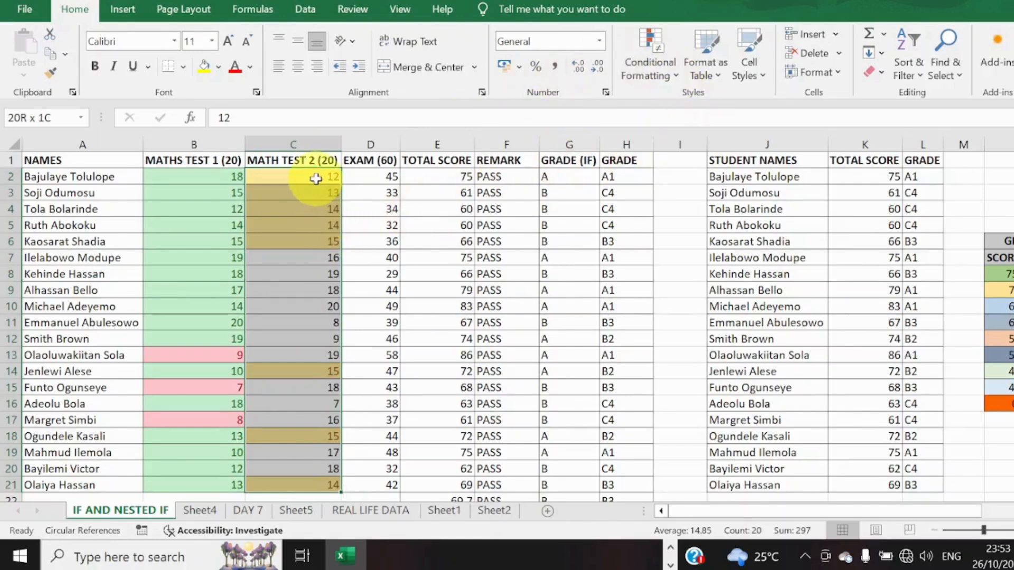
# - Try the text 2 and 7 in a Text That Contains rule for C2:C21, and apply it with 1 in Light Red Fill with Dark Red Text
pyautogui.click(678, 78)
pyautogui.moveTo(747, 90)
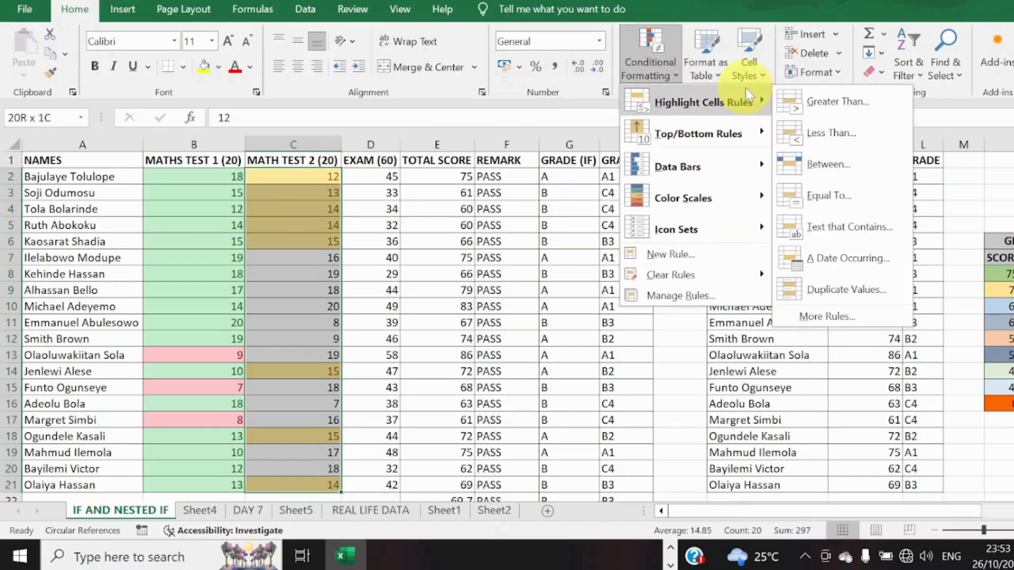
pyautogui.click(822, 226)
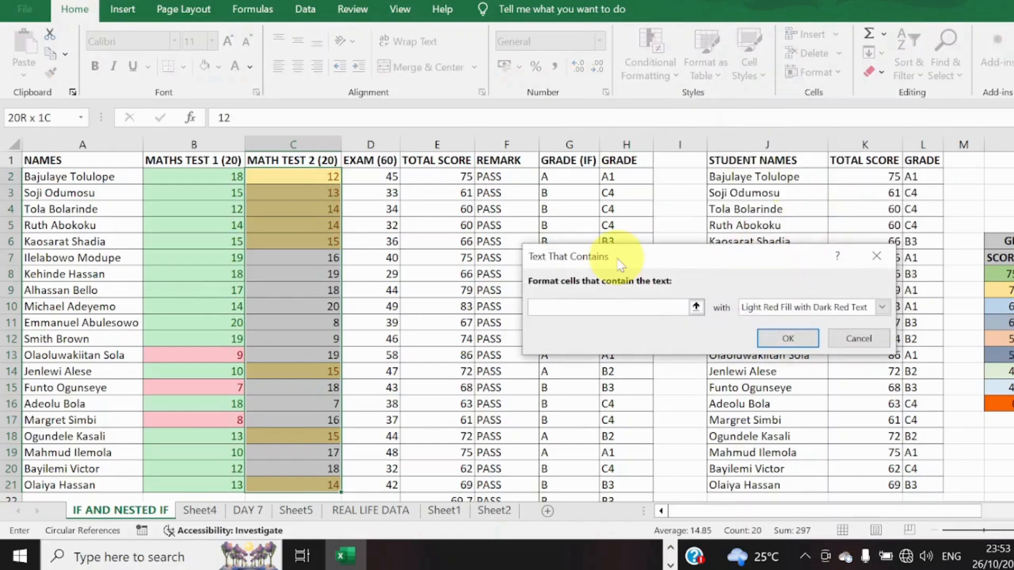
pyautogui.write('2')
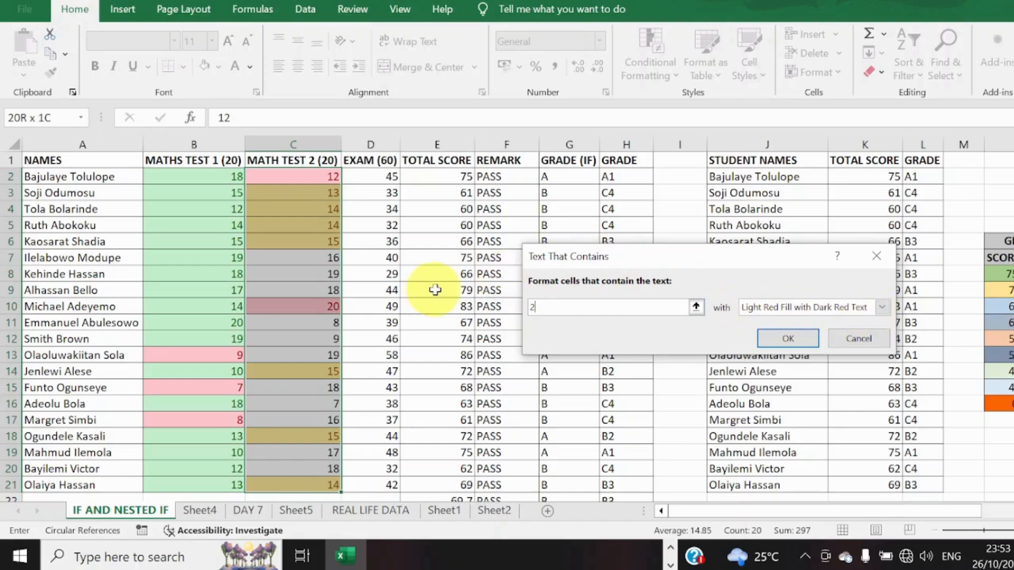
pyautogui.press('BackSpace')
pyautogui.write('7')
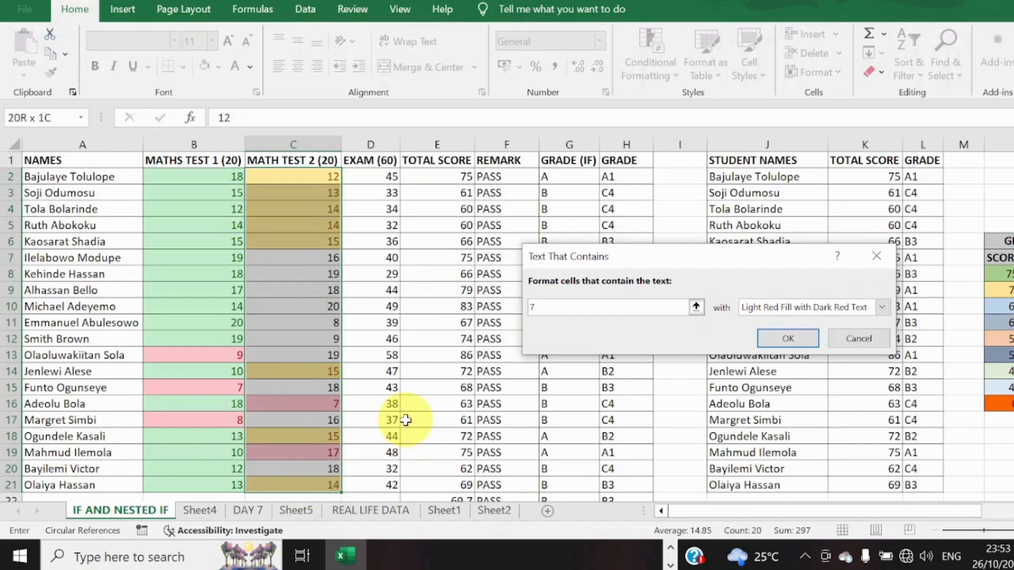
pyautogui.press('BackSpace')
pyautogui.write('1')
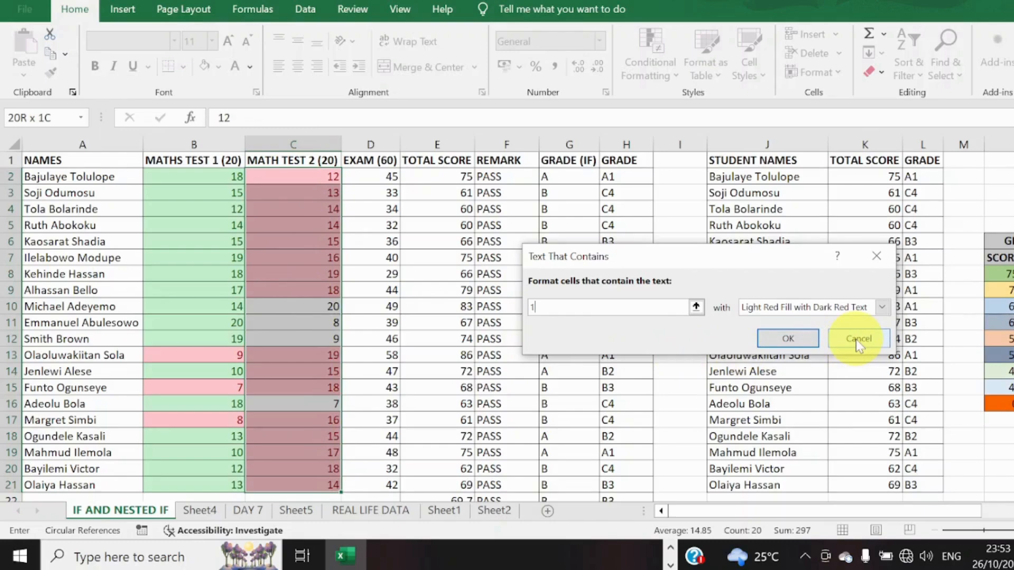
pyautogui.click(800, 338)
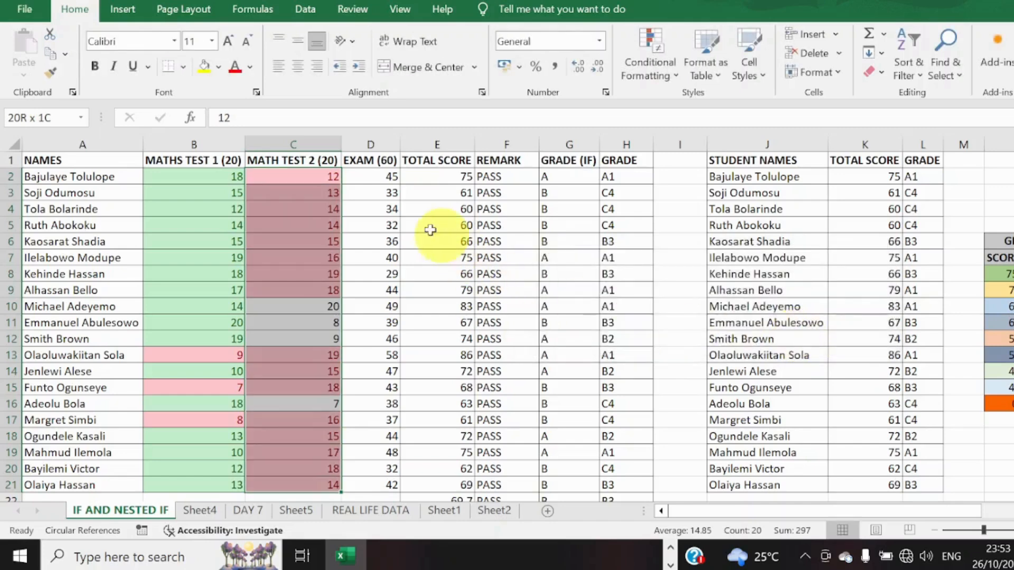
# - Clear the conditional formatting rules from the selected Math Test 2 scores in C2:C21
pyautogui.click(650, 66)
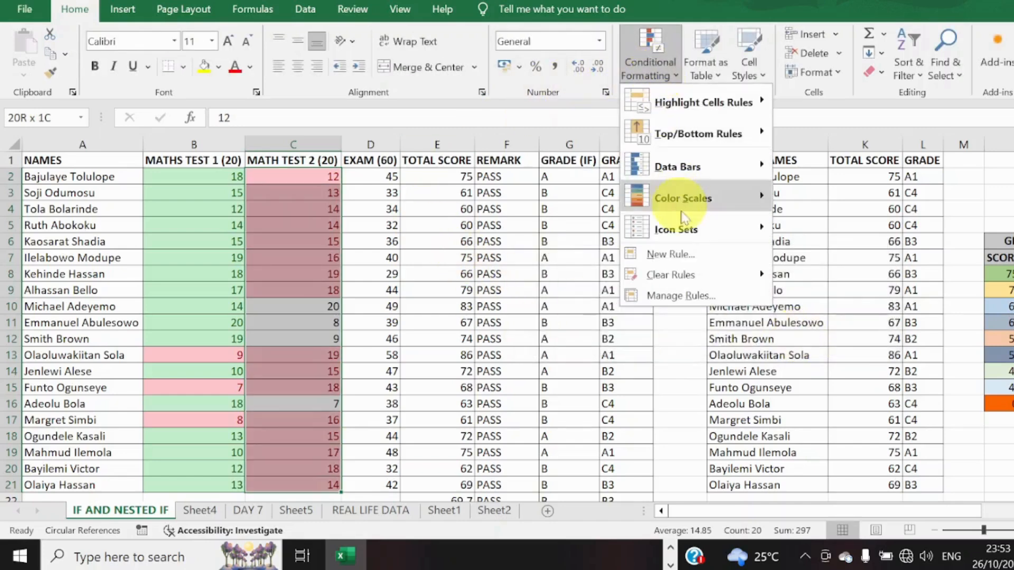
pyautogui.moveTo(687, 273)
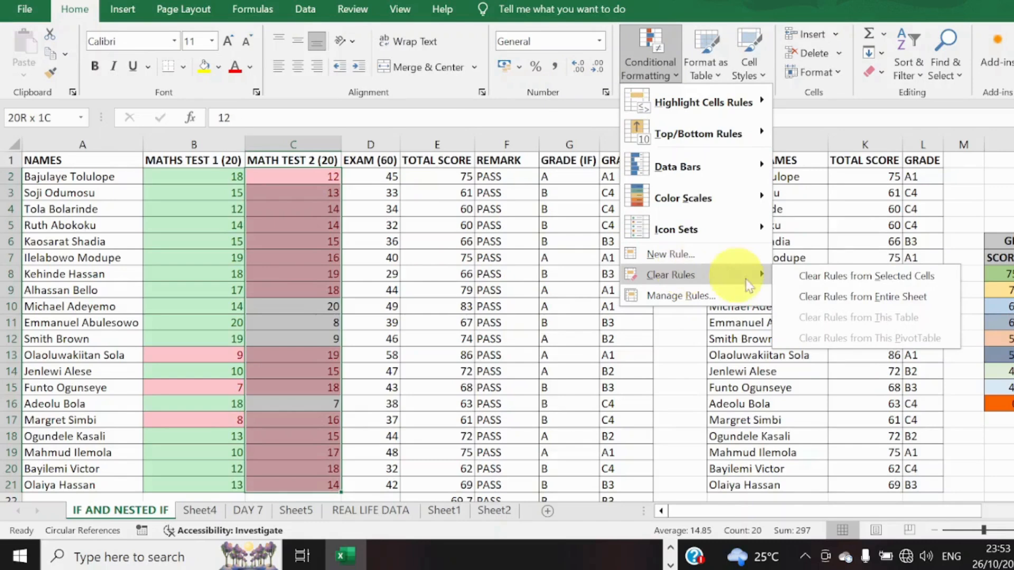
pyautogui.click(835, 285)
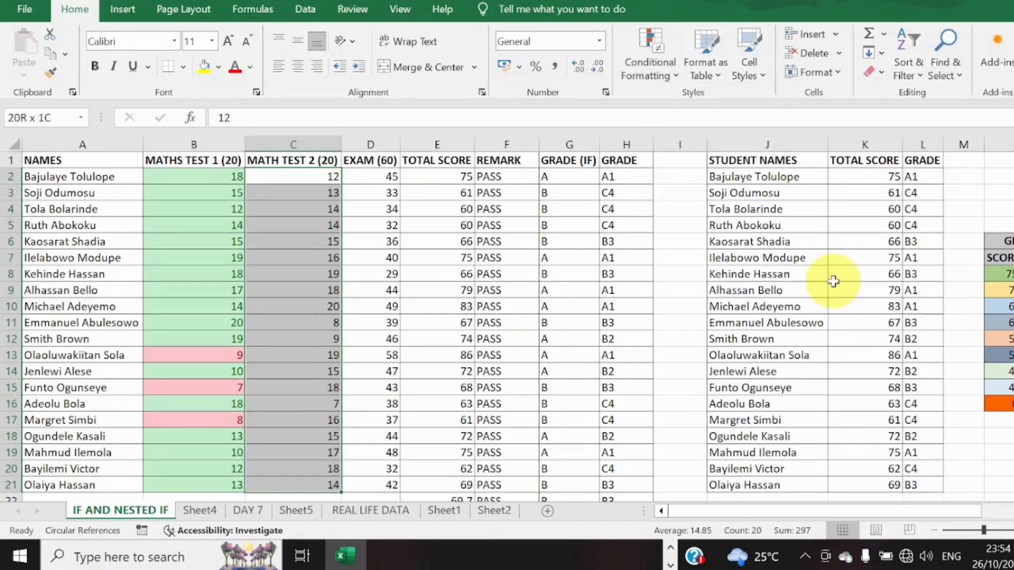
# - Switch to the Sheet5 worksheet with the list of dates
pyautogui.click(678, 78)
pyautogui.moveTo(710, 102)
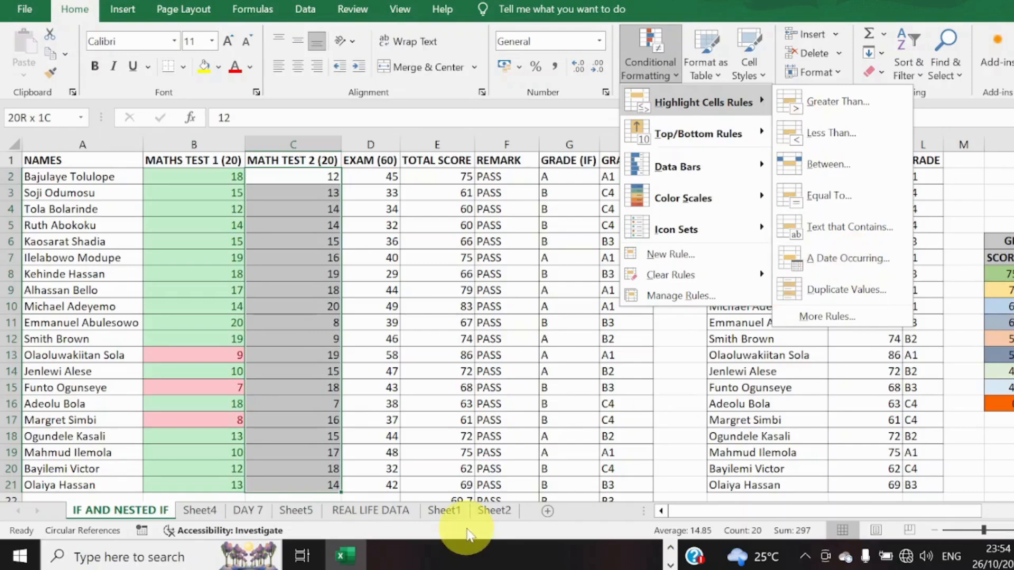
pyautogui.click(496, 514)
pyautogui.click(495, 515)
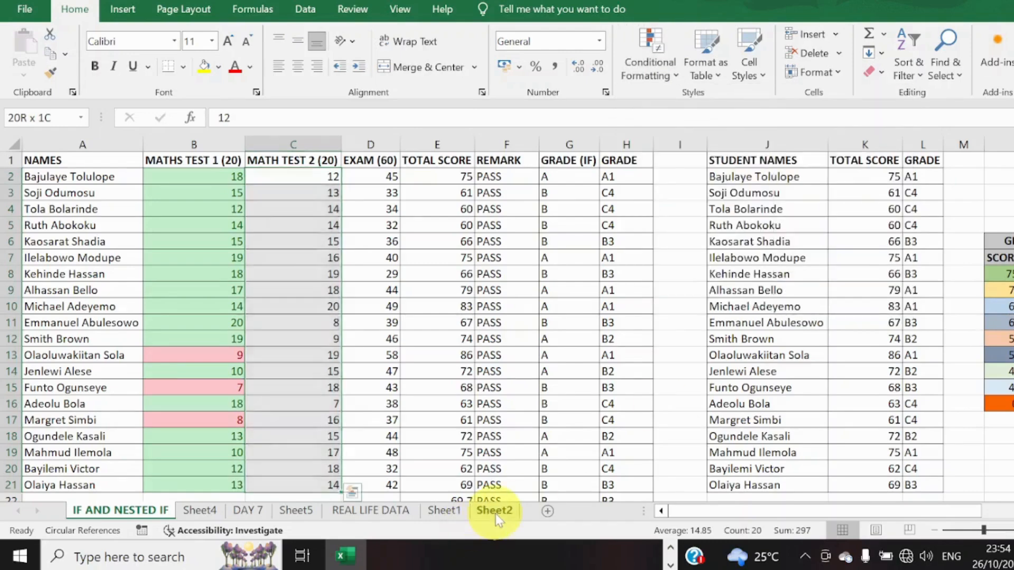
pyautogui.click(458, 517)
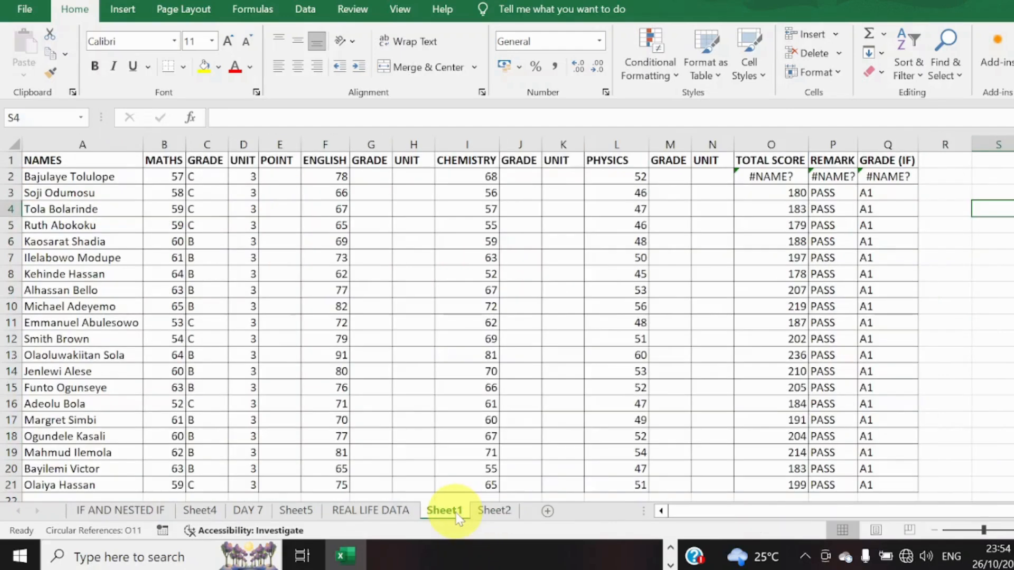
pyautogui.click(311, 514)
pyautogui.click(529, 270)
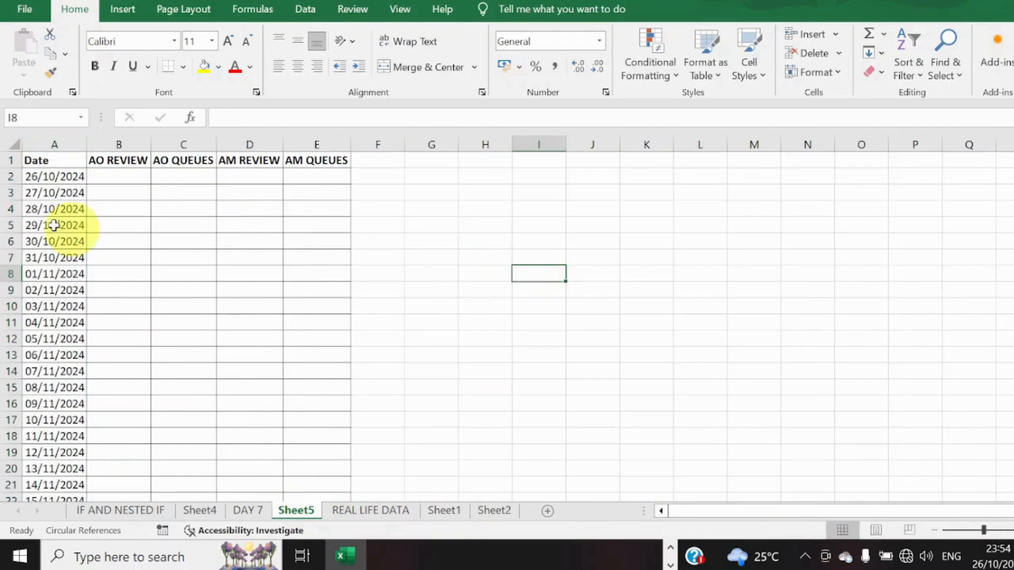
pyautogui.click(57, 177)
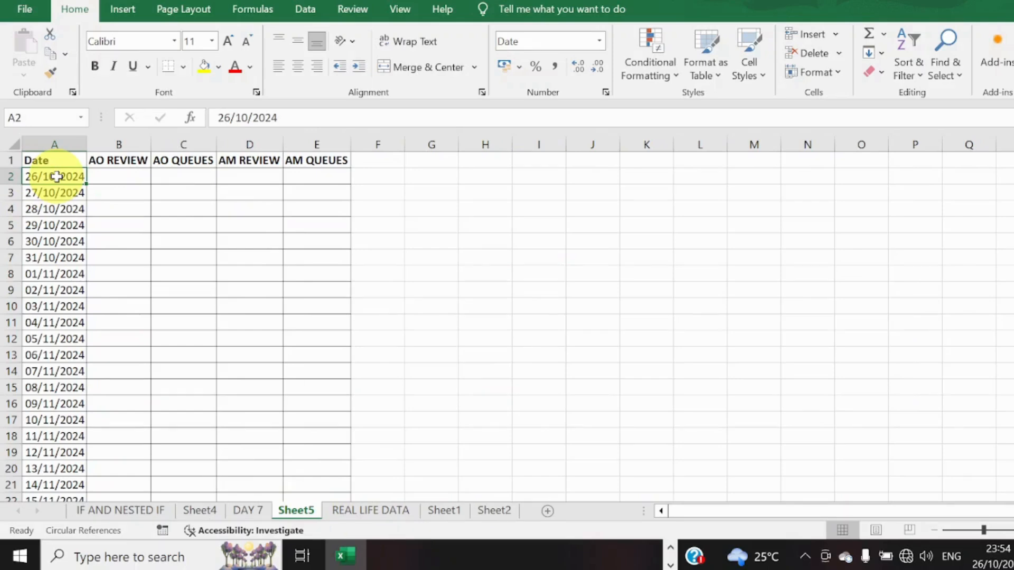
pyautogui.click(400, 161)
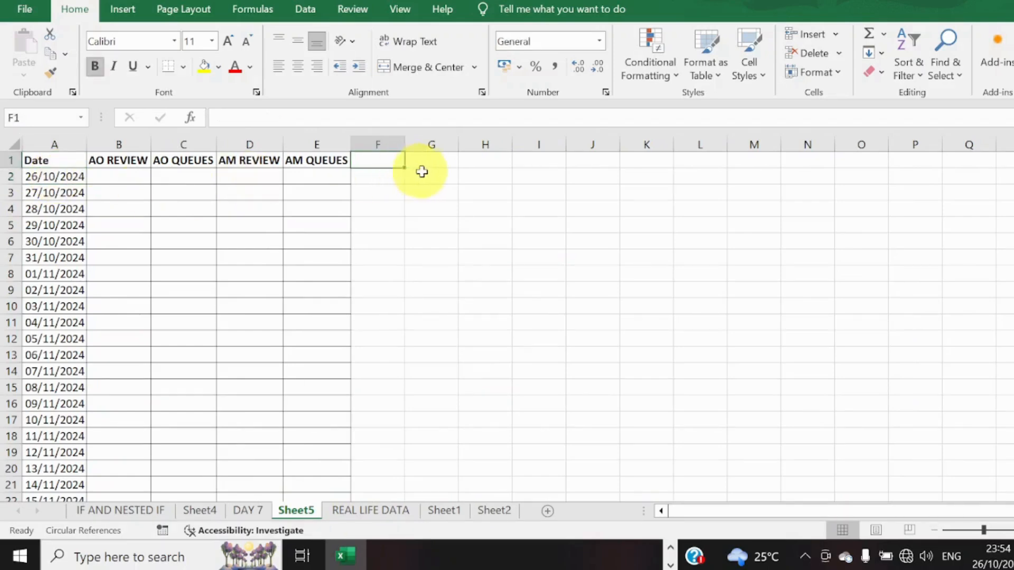
# - Enter 26/10/2024 in G2 and fill a daily date series down the column with step value 1 and stop value 31/12/2024
pyautogui.click(424, 171)
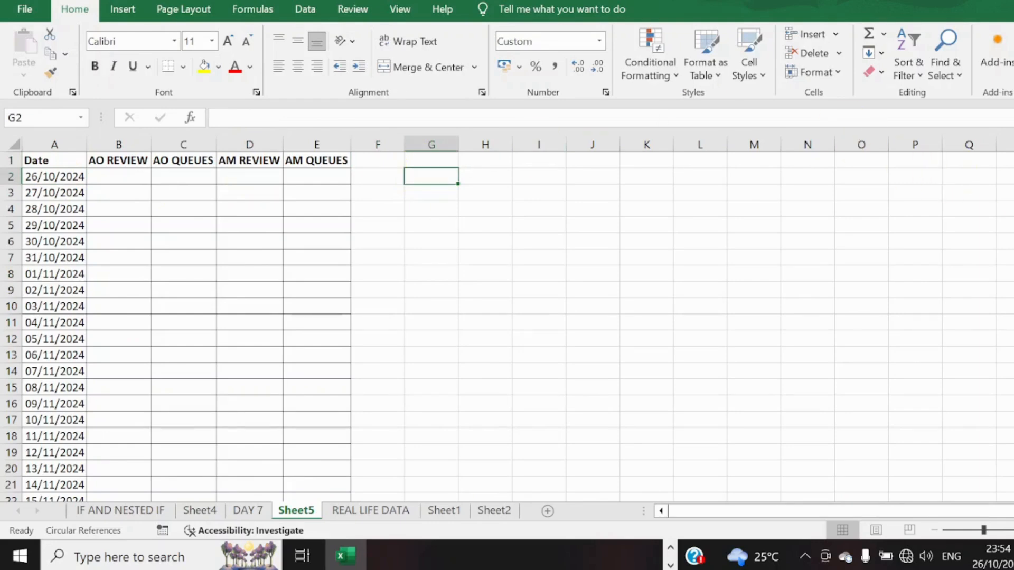
pyautogui.moveTo(1013, 213); pyautogui.dragTo(1011, 191)
pyautogui.hotkey('ctrl', ';')
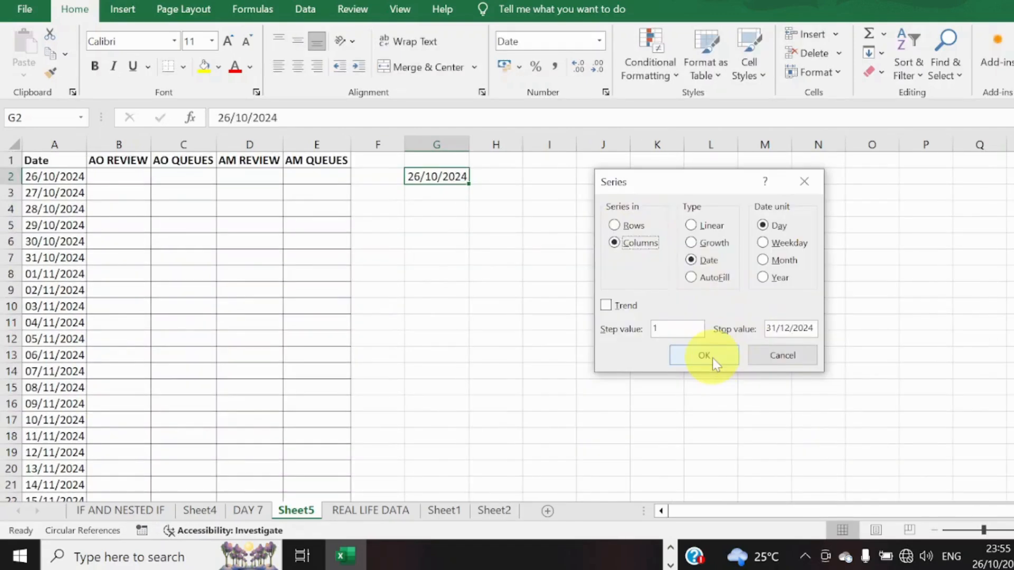
pyautogui.click(713, 357)
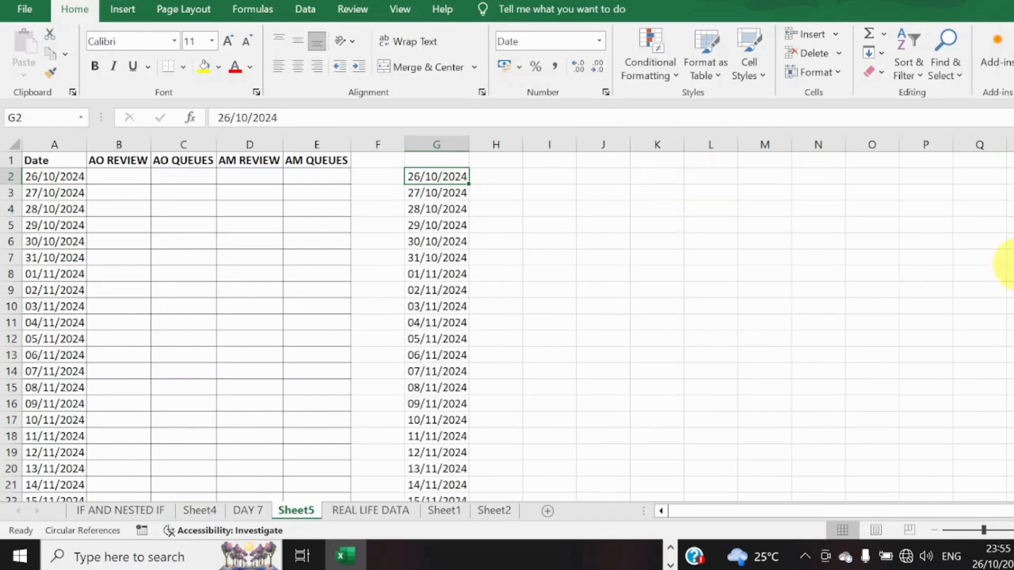
pyautogui.moveTo(1013, 212); pyautogui.dragTo(1013, 159)
pyautogui.click(494, 243)
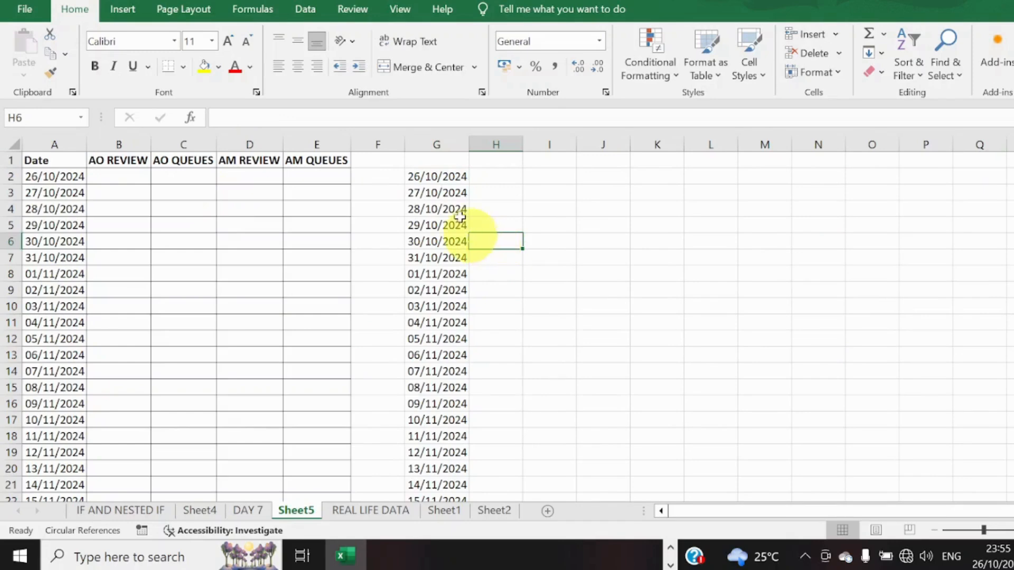
# - Apply an A Date Occurring rule to A2:A68 that formats Next week dates with Light Red Fill with Dark Red Text
pyautogui.click(55, 177)
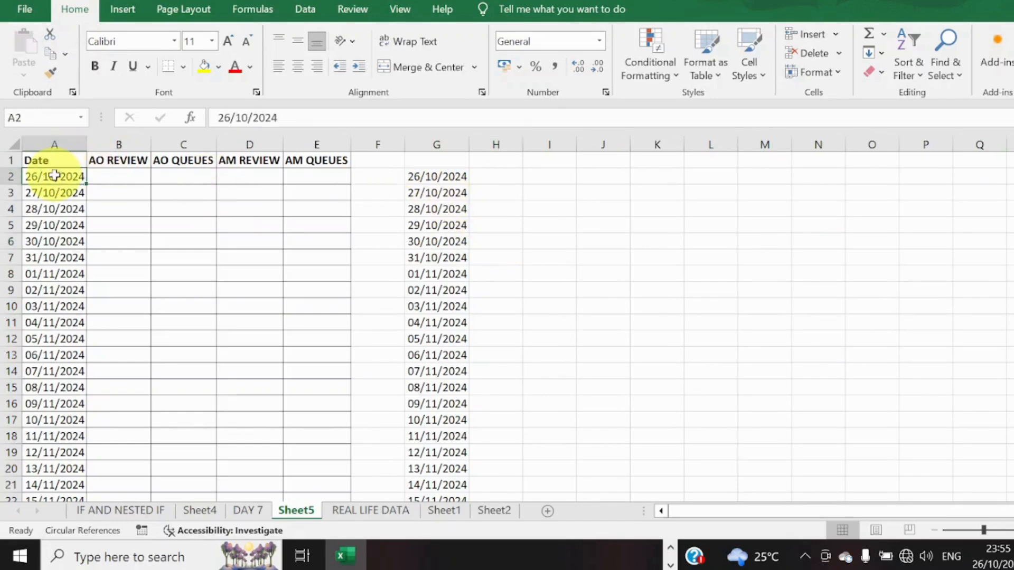
pyautogui.click(674, 79)
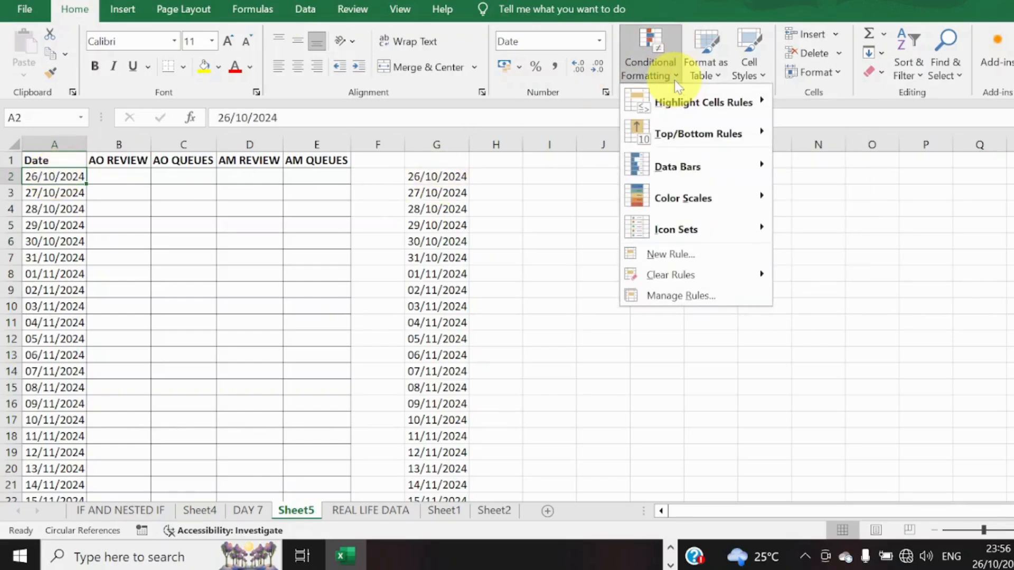
pyautogui.moveTo(705, 112)
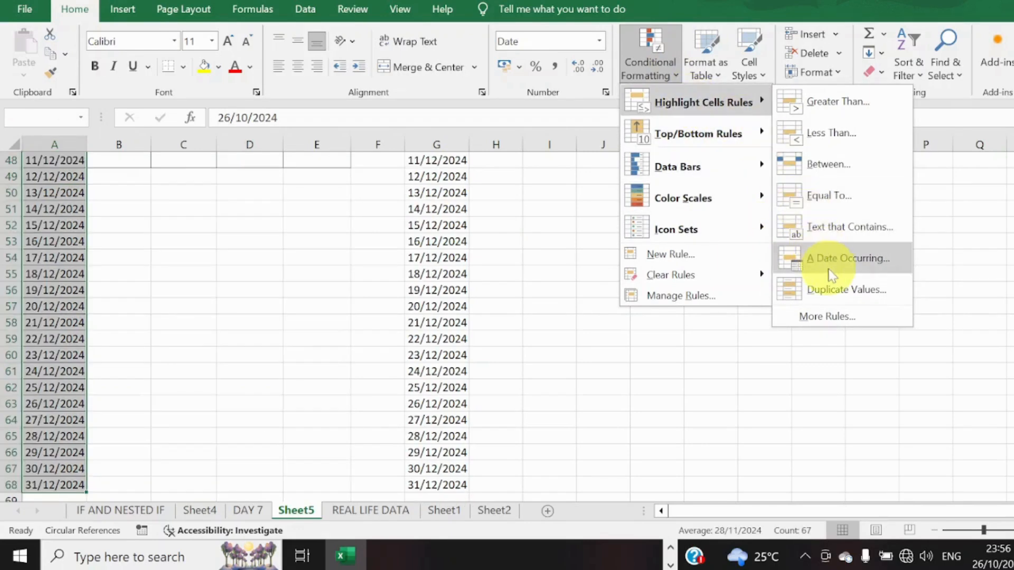
pyautogui.click(829, 270)
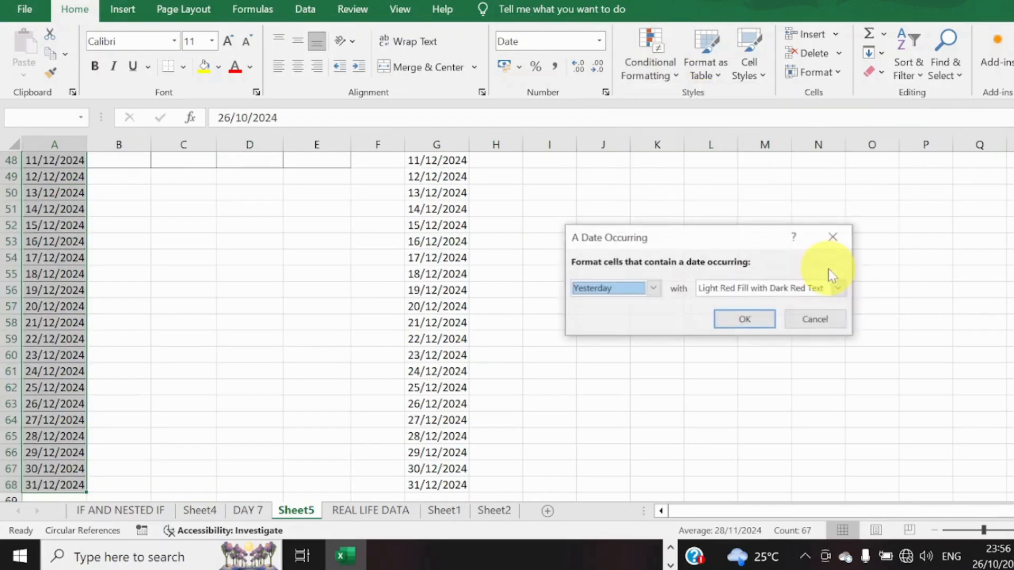
pyautogui.click(653, 288)
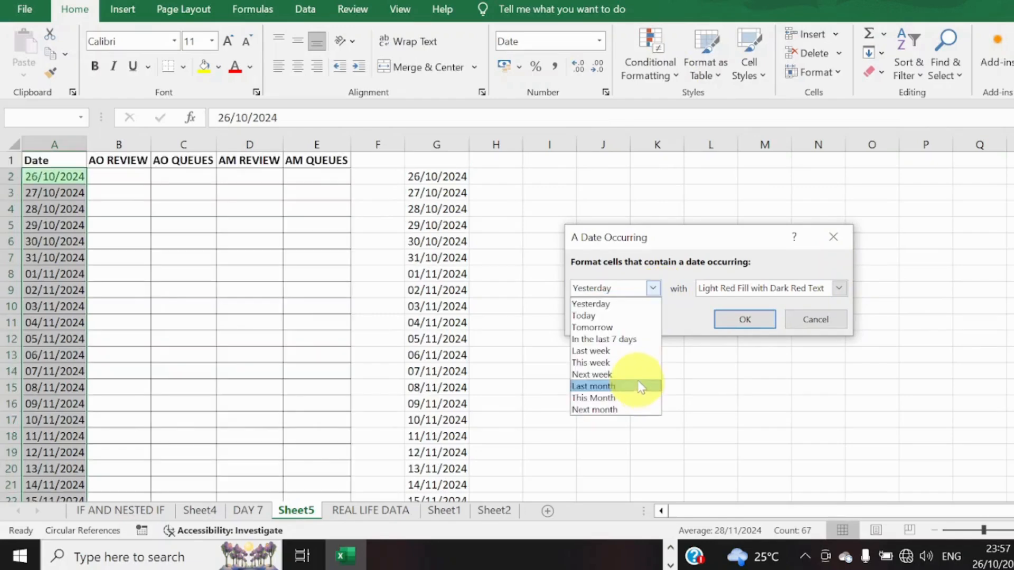
pyautogui.click(642, 374)
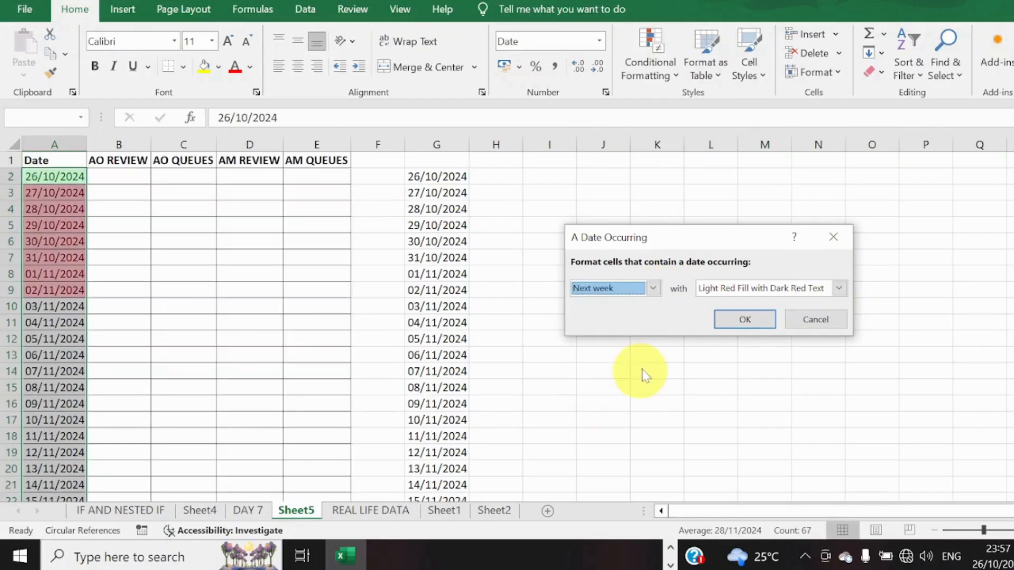
pyautogui.click(743, 320)
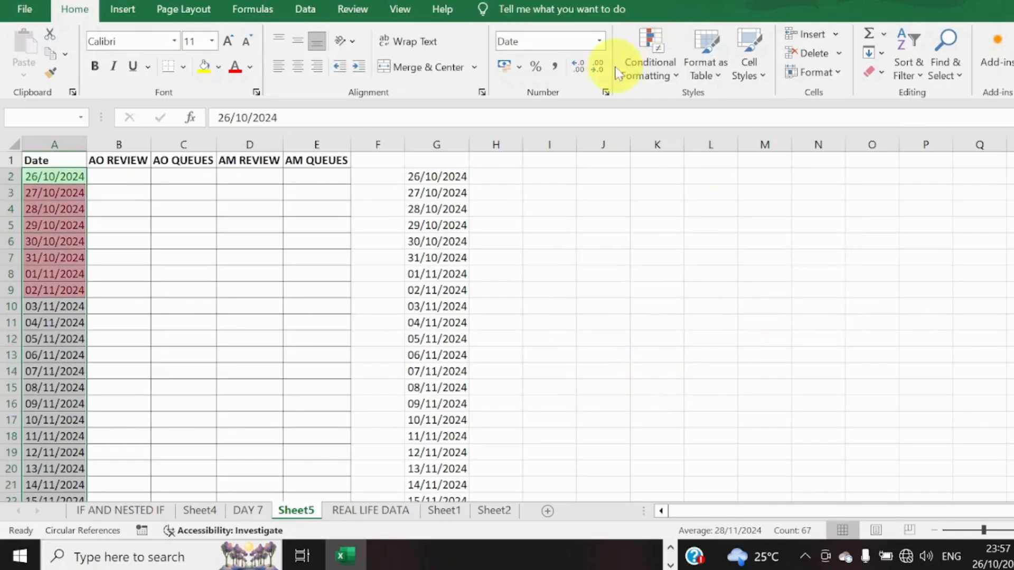
# - Add an A Date Occurring rule to A2:A68 that formats Next month dates with Yellow Fill with Dark Yellow Text
pyautogui.click(664, 82)
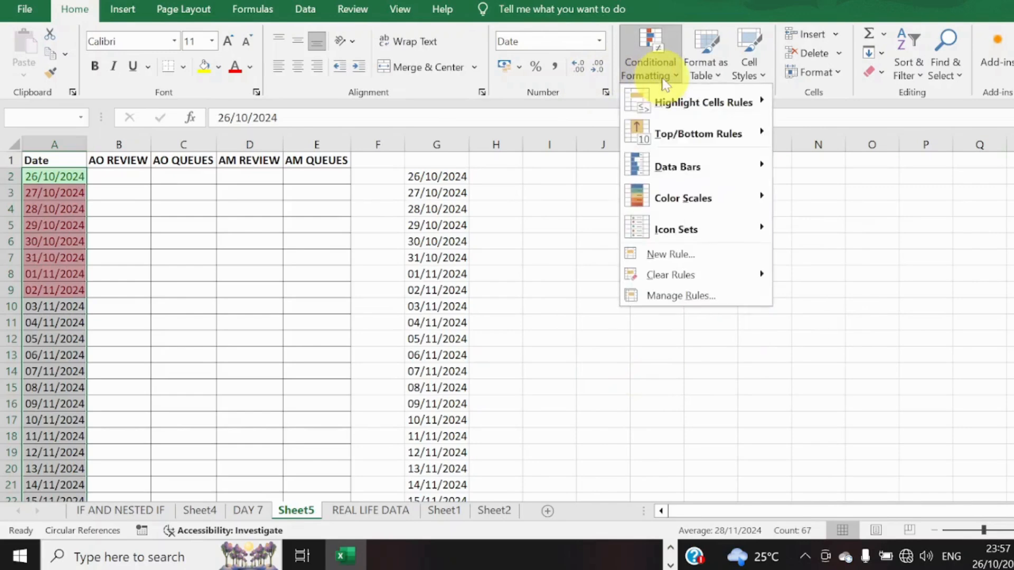
pyautogui.moveTo(731, 106)
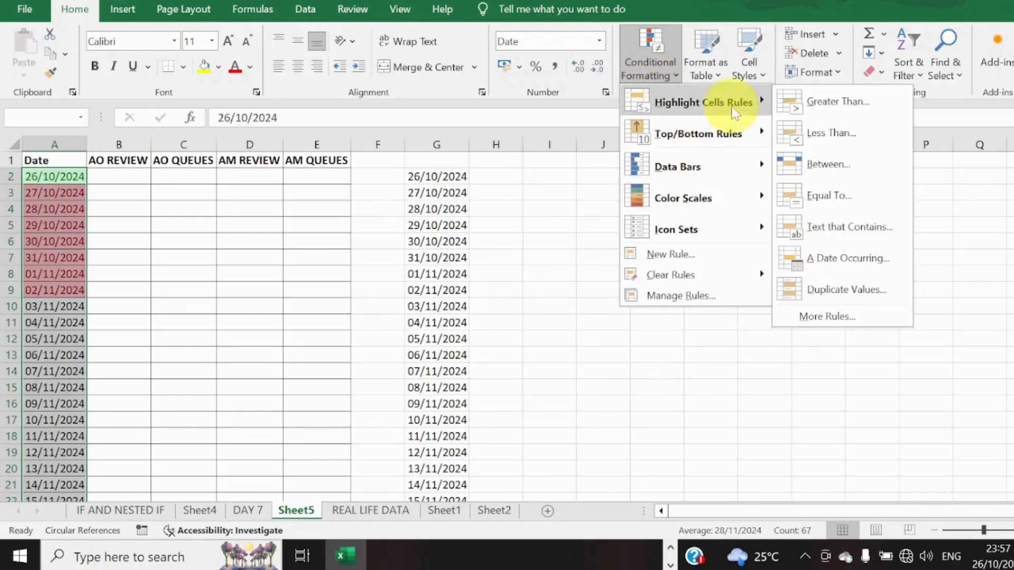
pyautogui.click(824, 273)
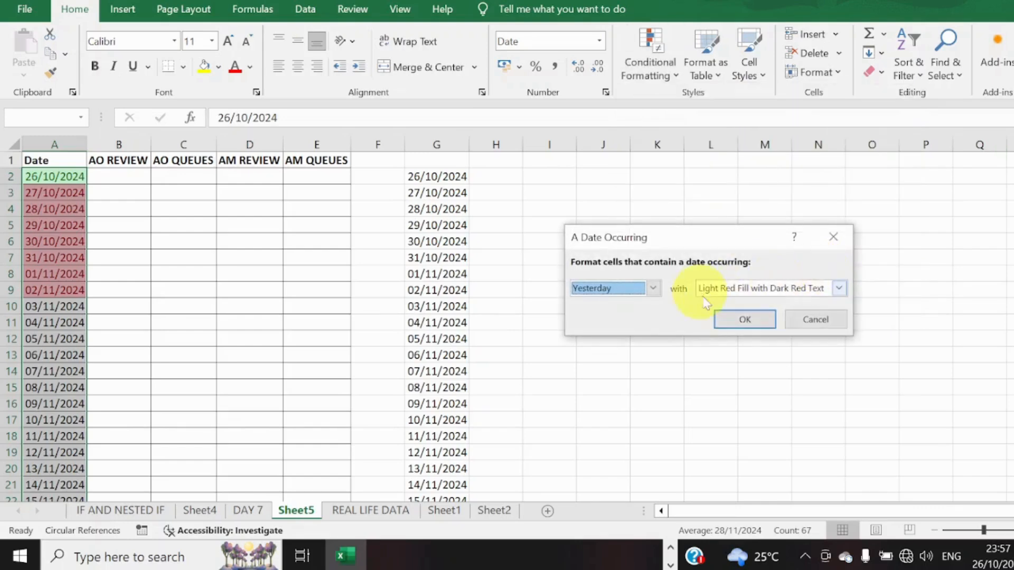
pyautogui.click(653, 289)
pyautogui.click(635, 411)
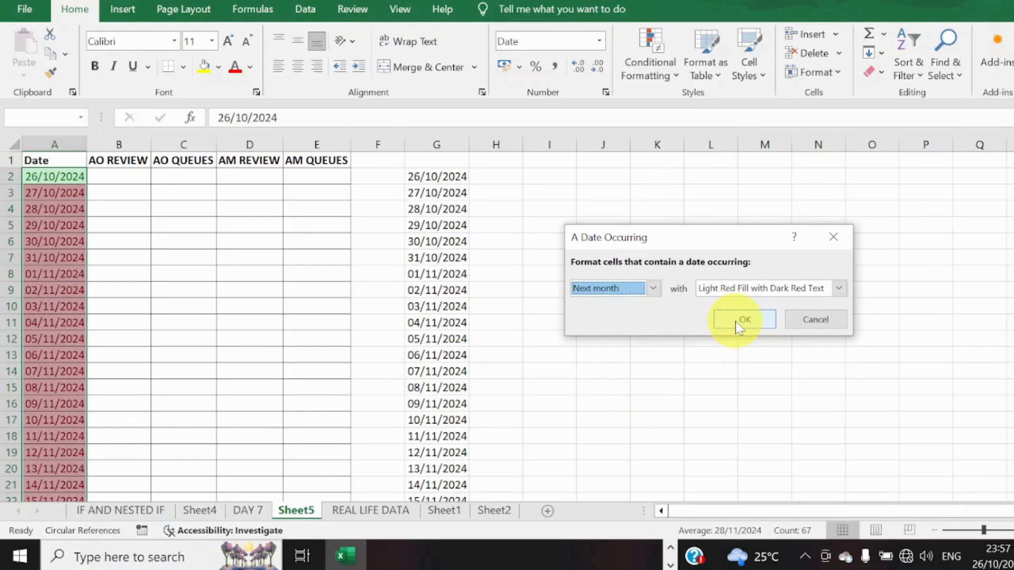
pyautogui.click(782, 288)
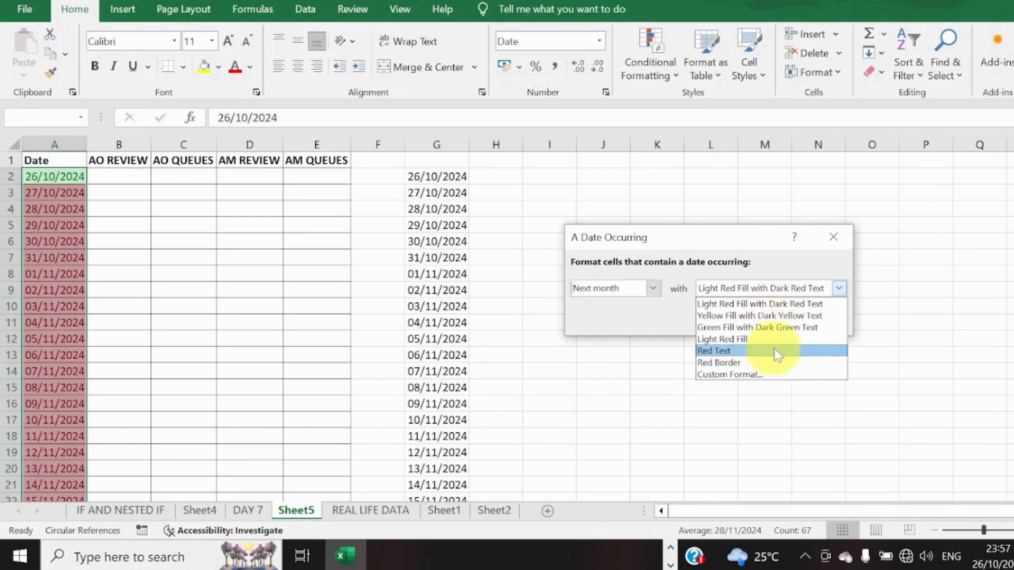
pyautogui.click(787, 315)
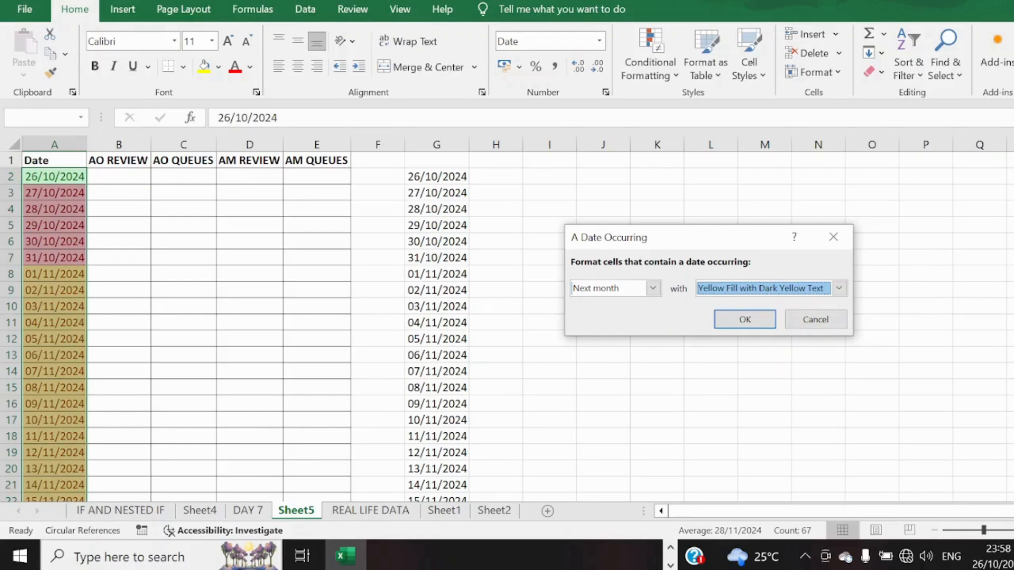
pyautogui.click(754, 321)
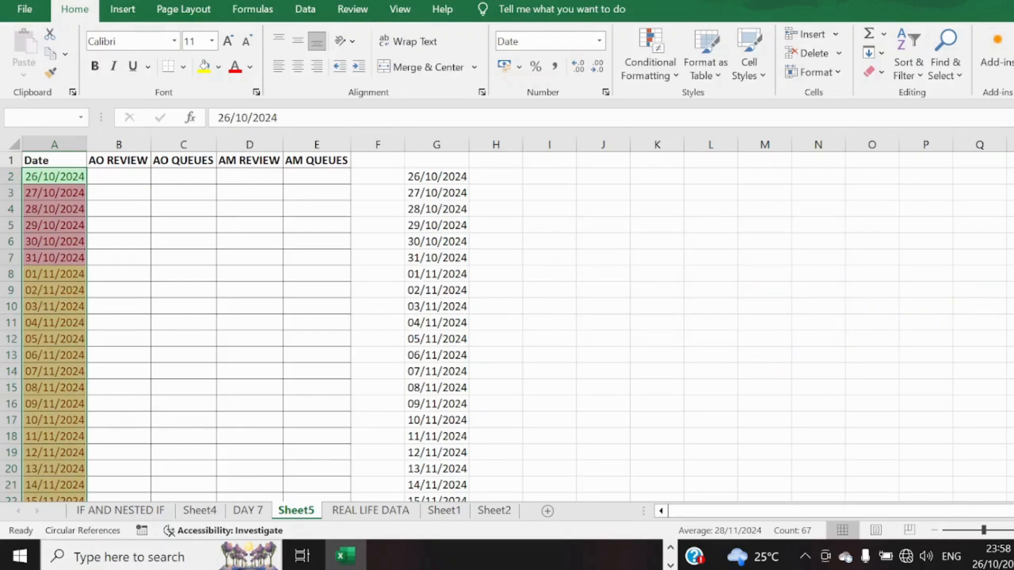
pyautogui.moveTo(1013, 191)
pyautogui.mouseDown()
pyautogui.moveTo(1013, 312)
pyautogui.moveTo(1013, 191)
pyautogui.mouseUp()
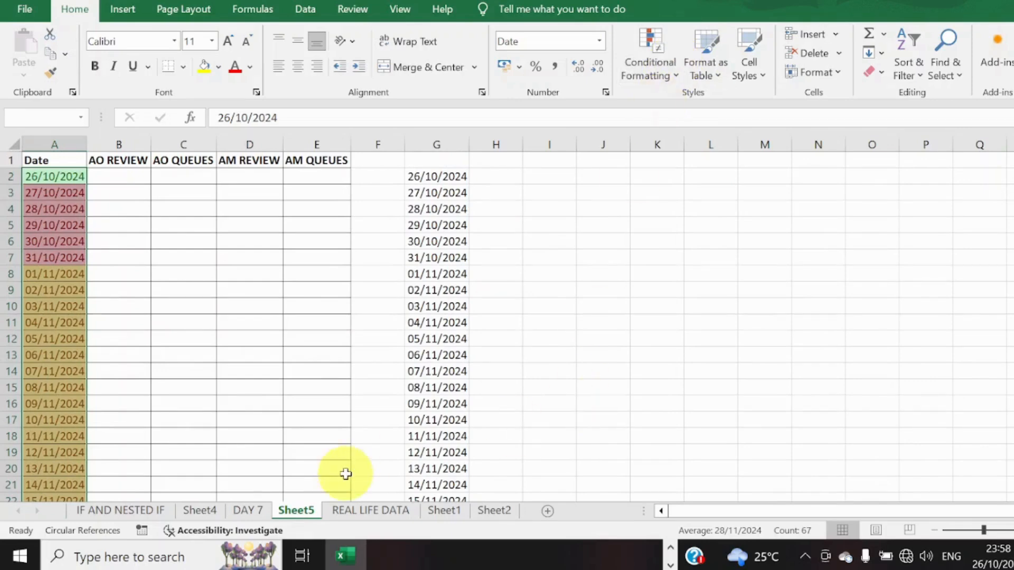
# - On the IF AND NESTED IF sheet, highlight duplicate Math Test 2 scores in C2:C21 with Light Red Fill with Dark Red Text
pyautogui.click(145, 510)
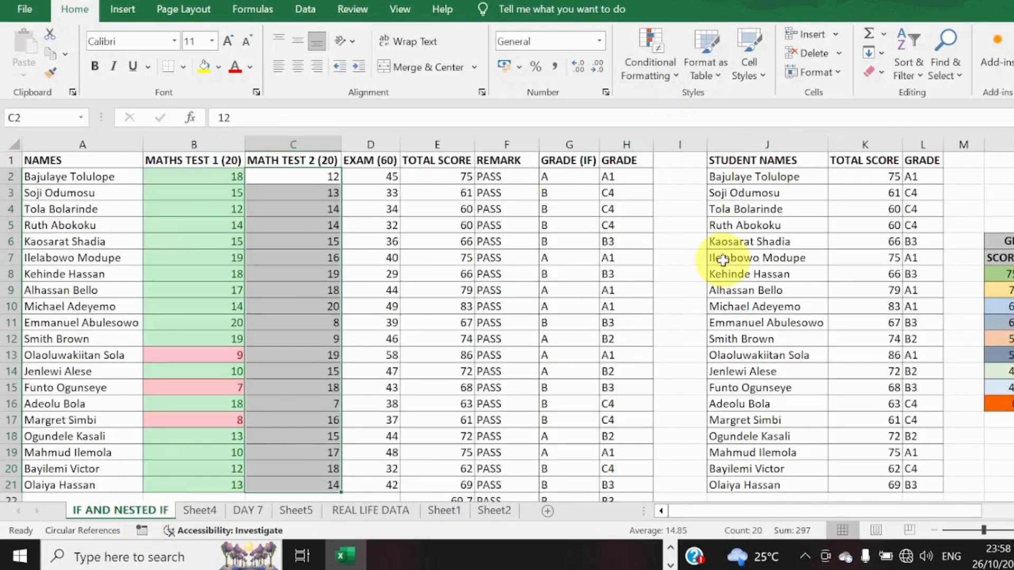
pyautogui.click(681, 78)
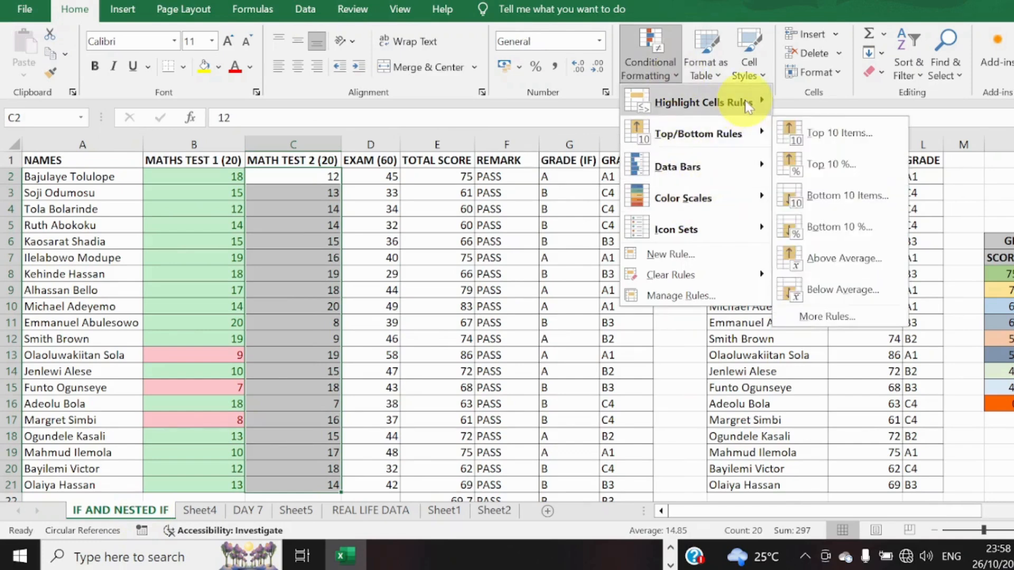
pyautogui.moveTo(749, 105)
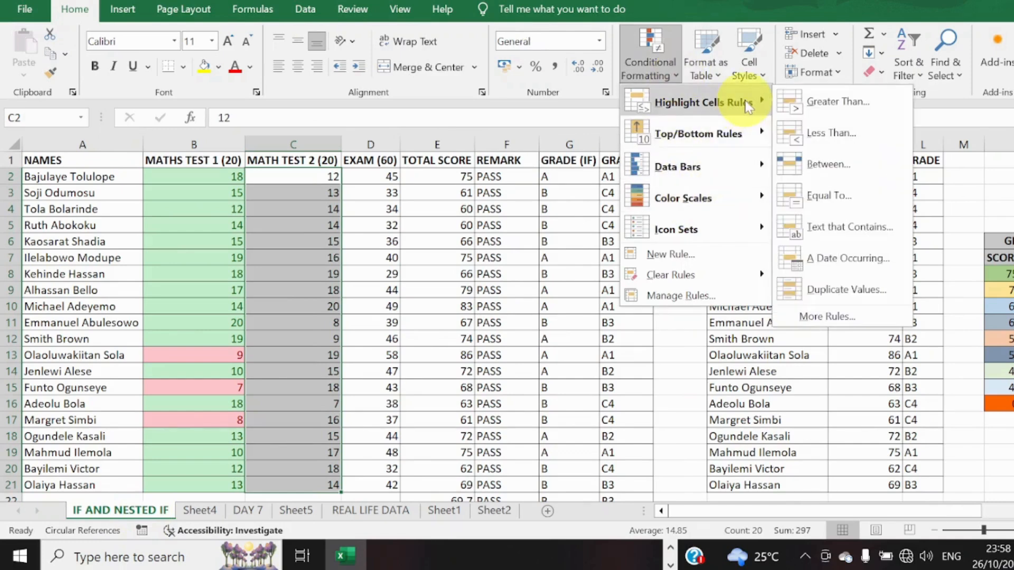
pyautogui.click(834, 300)
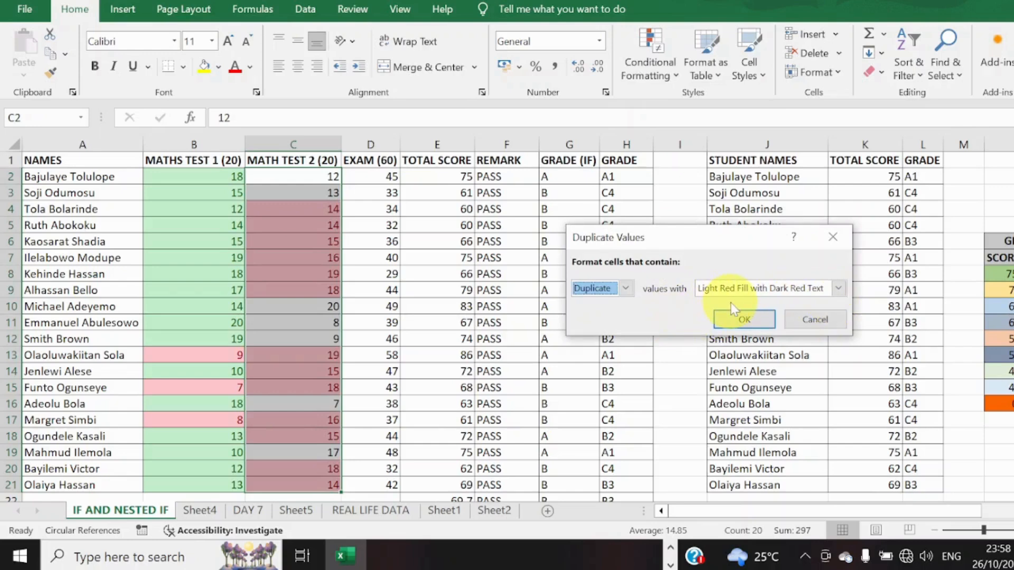
pyautogui.click(735, 315)
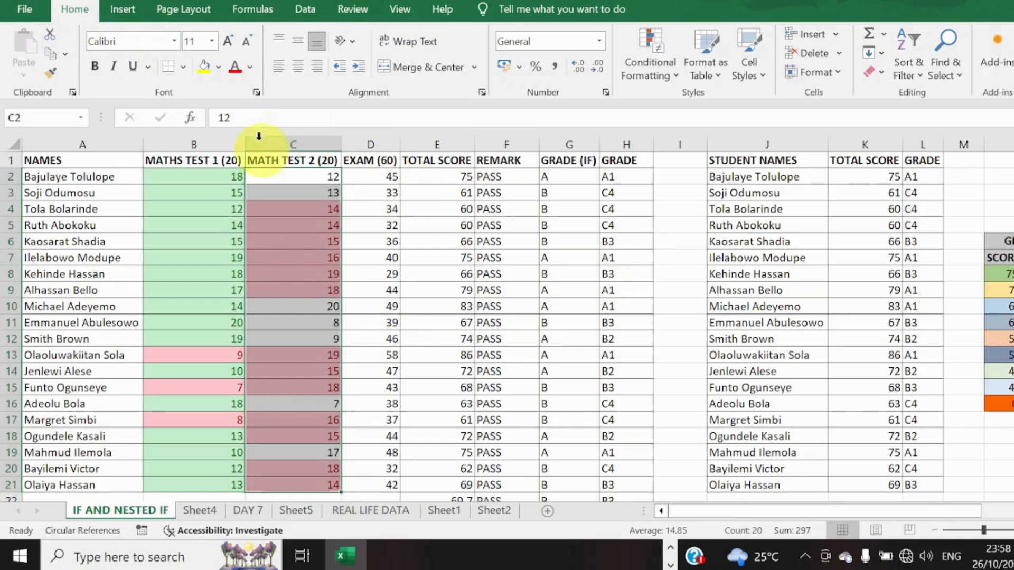
# - Clear the duplicate values rule from the selected Math Test 2 scores in C2:C21
pyautogui.click(676, 72)
pyautogui.moveTo(698, 105)
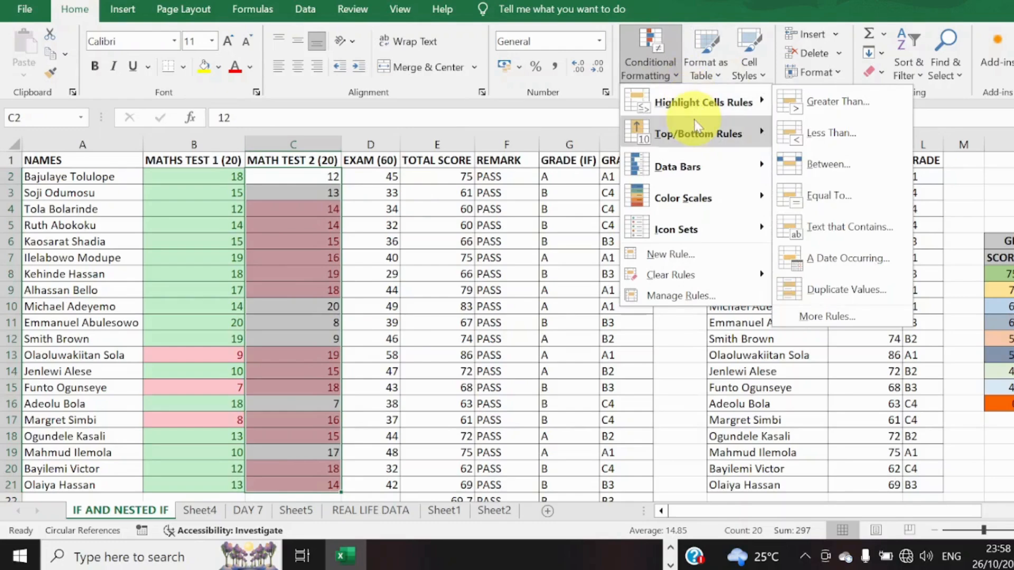
pyautogui.moveTo(697, 131)
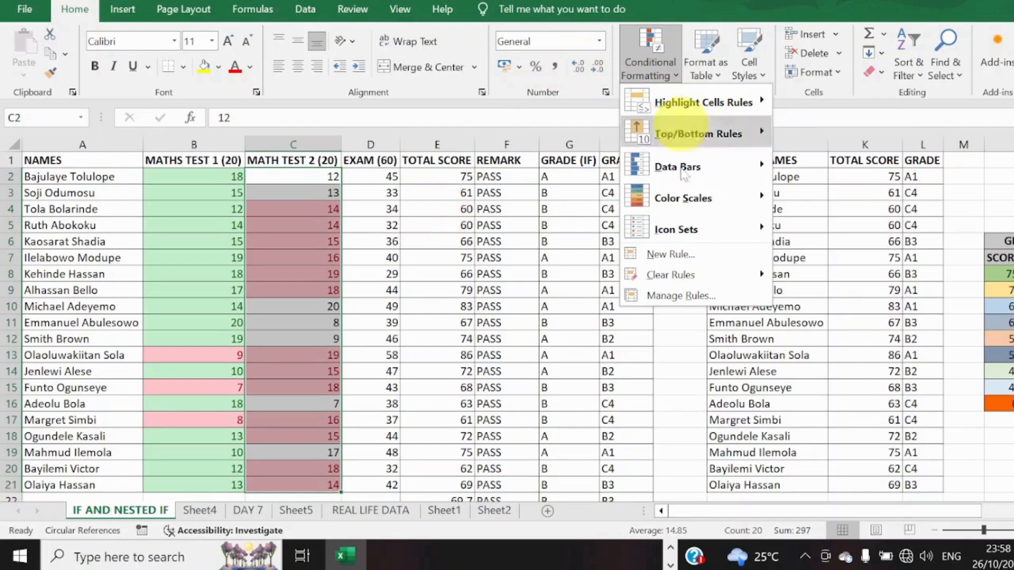
pyautogui.moveTo(694, 276)
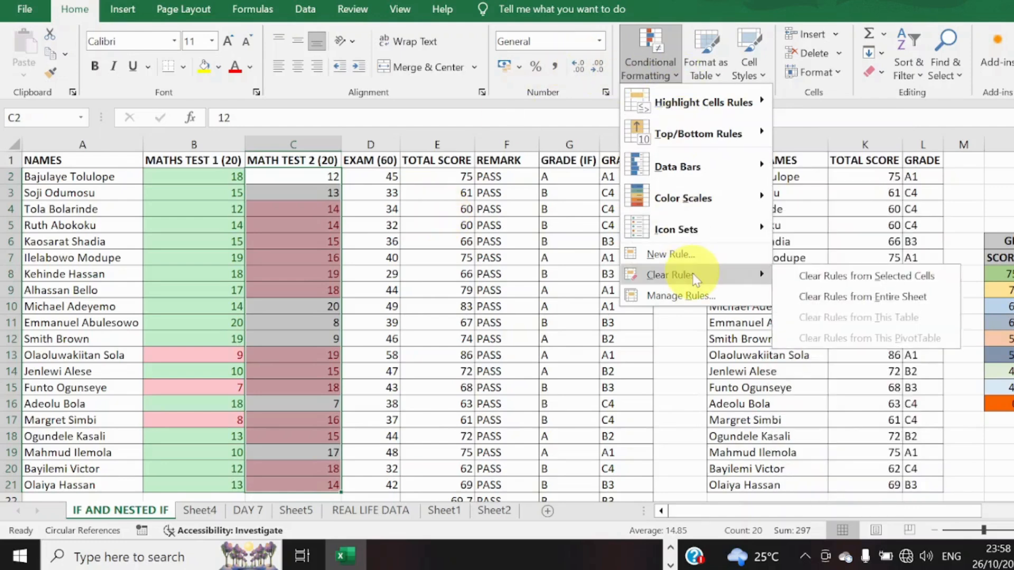
pyautogui.click(822, 277)
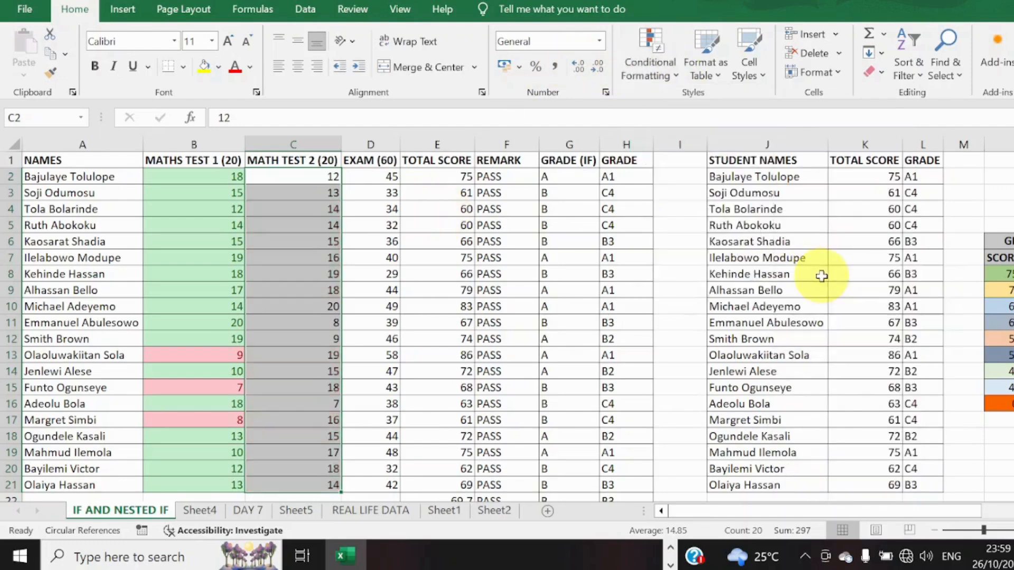
# - Clear all remaining conditional formatting rules from the entire IF AND NESTED IF sheet, including the Maths Test 1 column
pyautogui.click(215, 176)
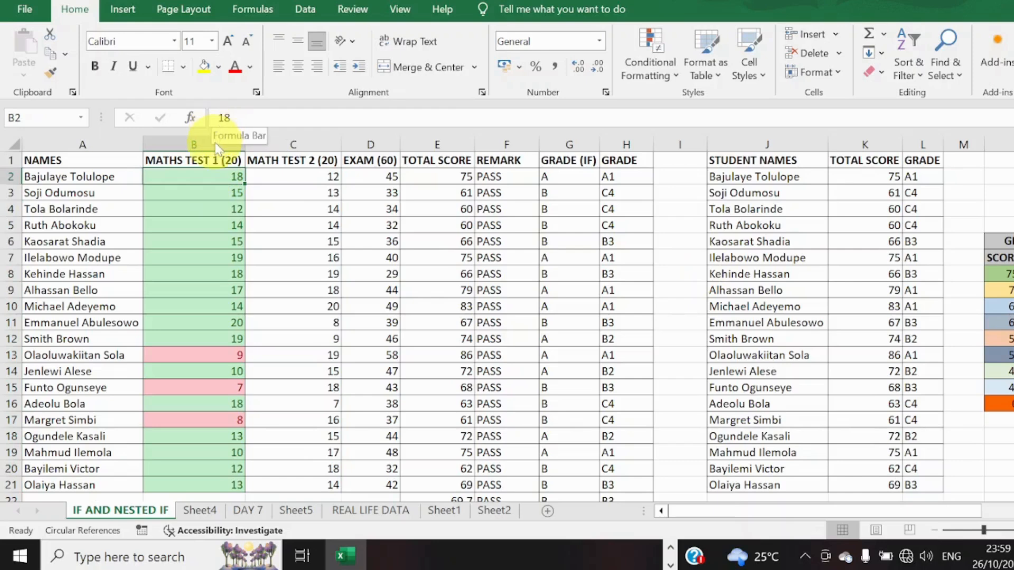
pyautogui.click(194, 144)
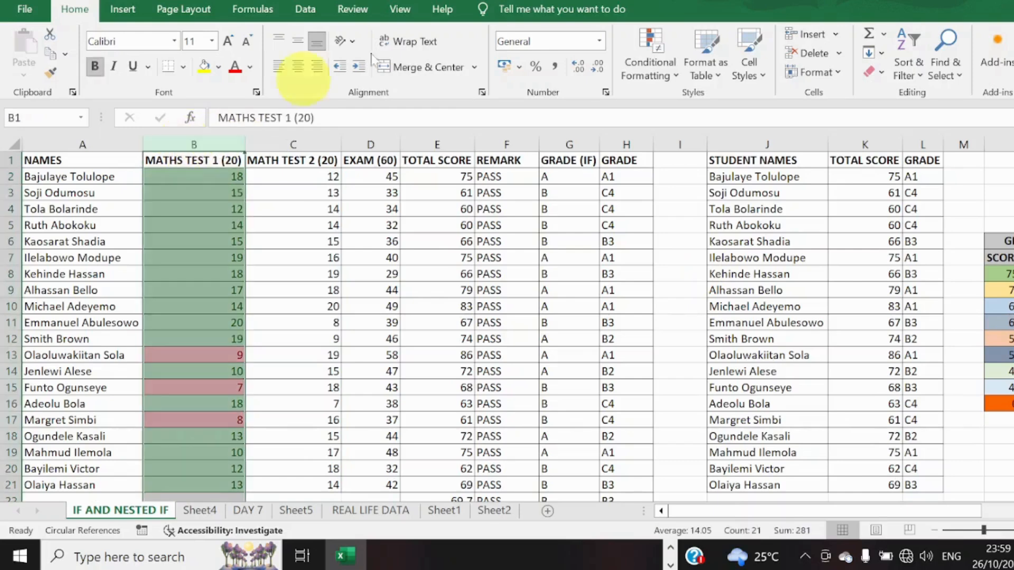
pyautogui.click(675, 78)
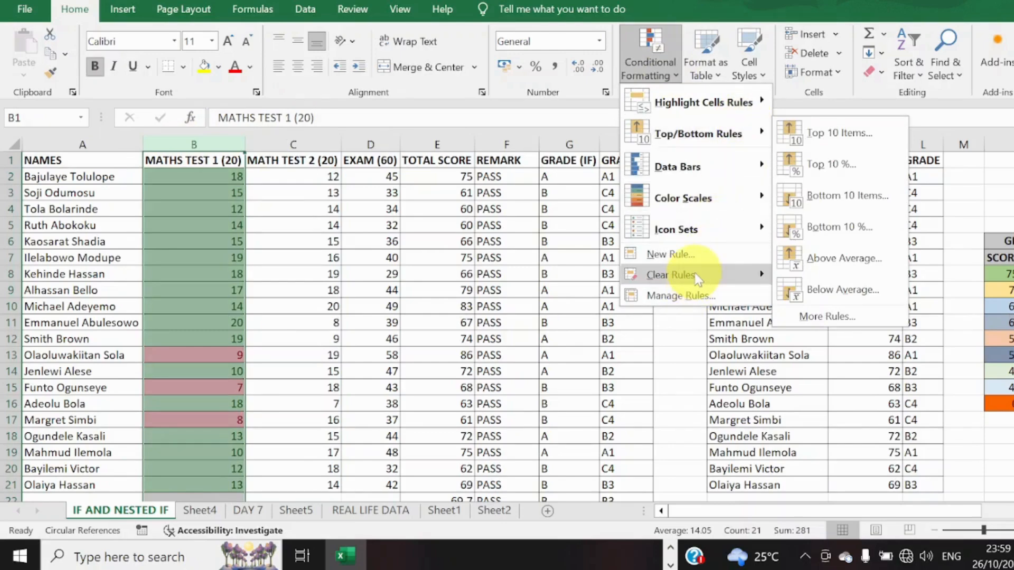
pyautogui.moveTo(680, 272)
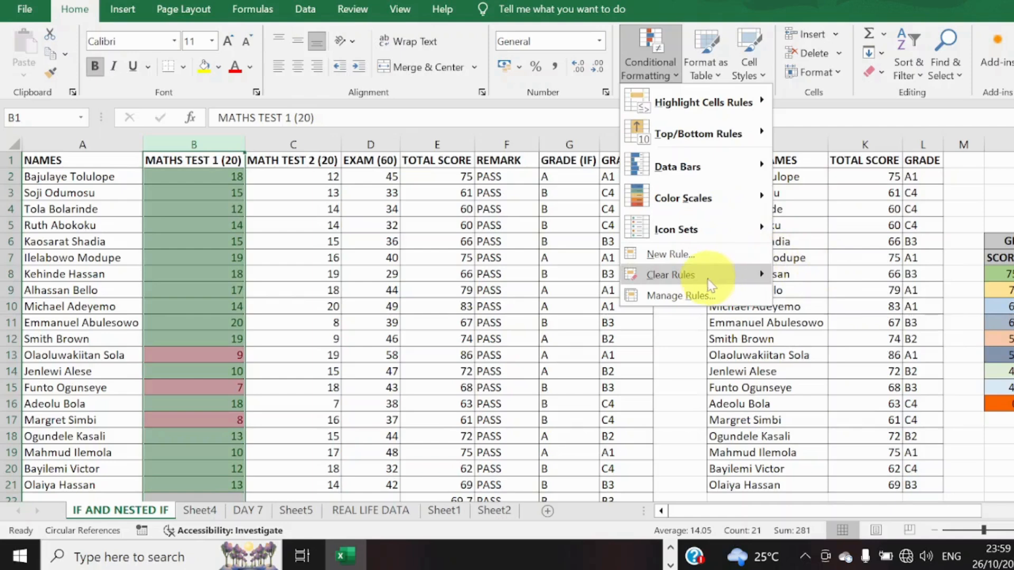
pyautogui.click(824, 297)
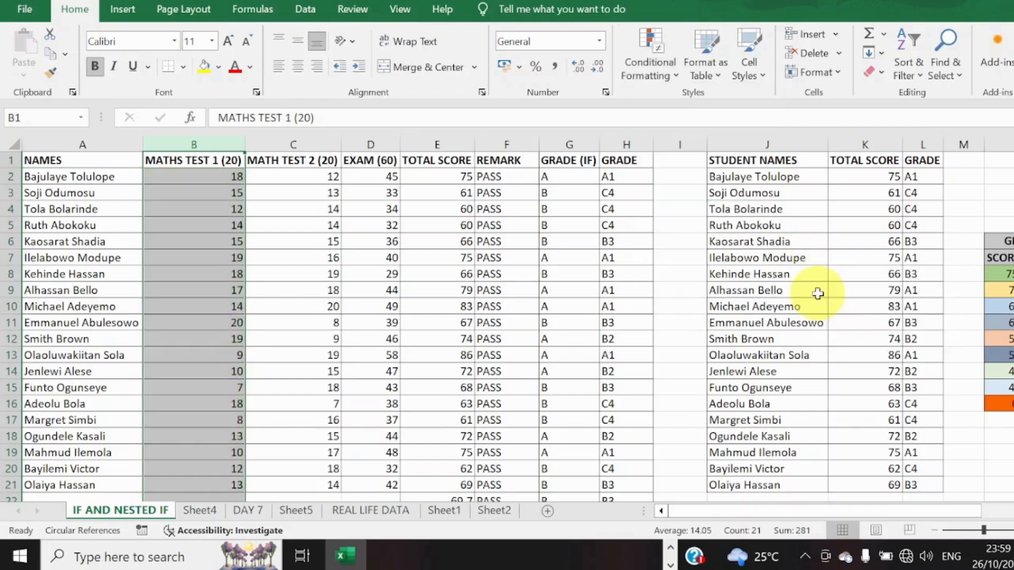
pyautogui.click(235, 177)
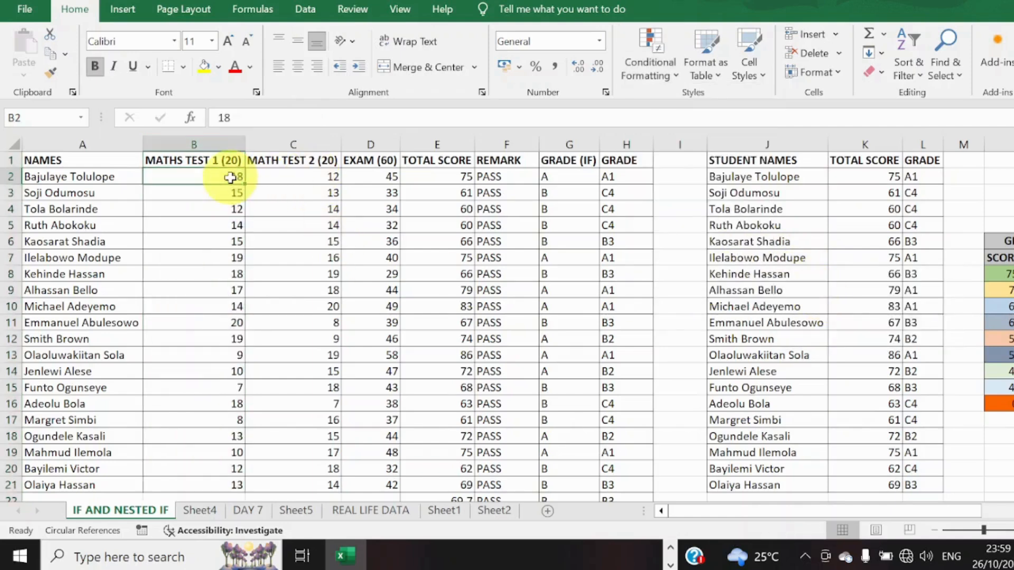
pyautogui.click(697, 74)
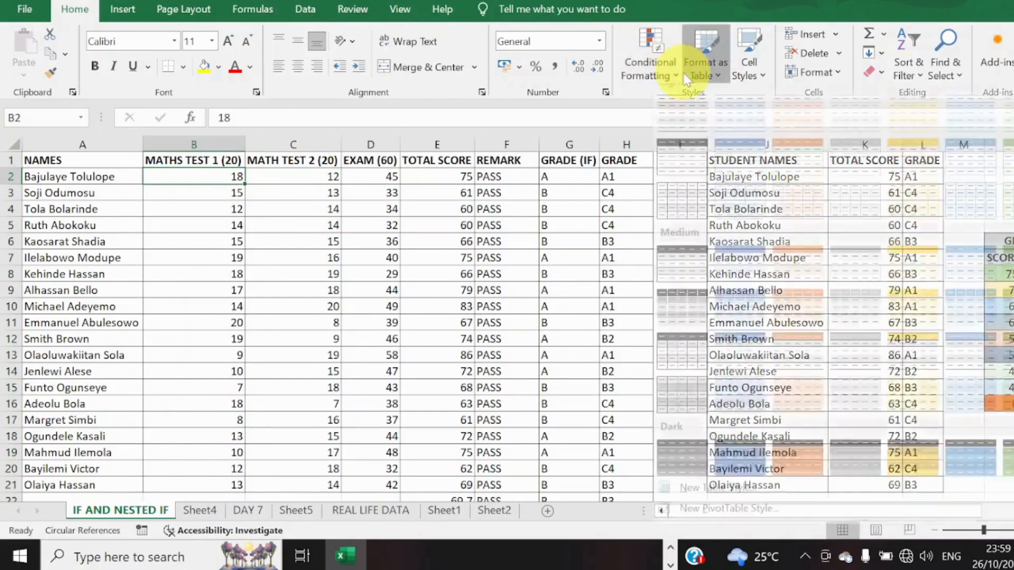
pyautogui.click(681, 77)
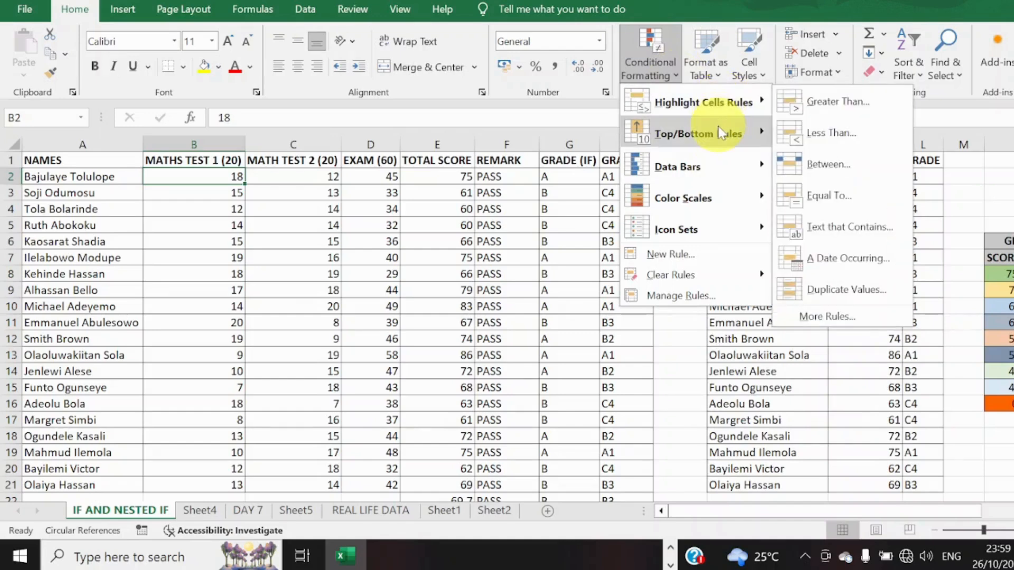
pyautogui.moveTo(754, 132)
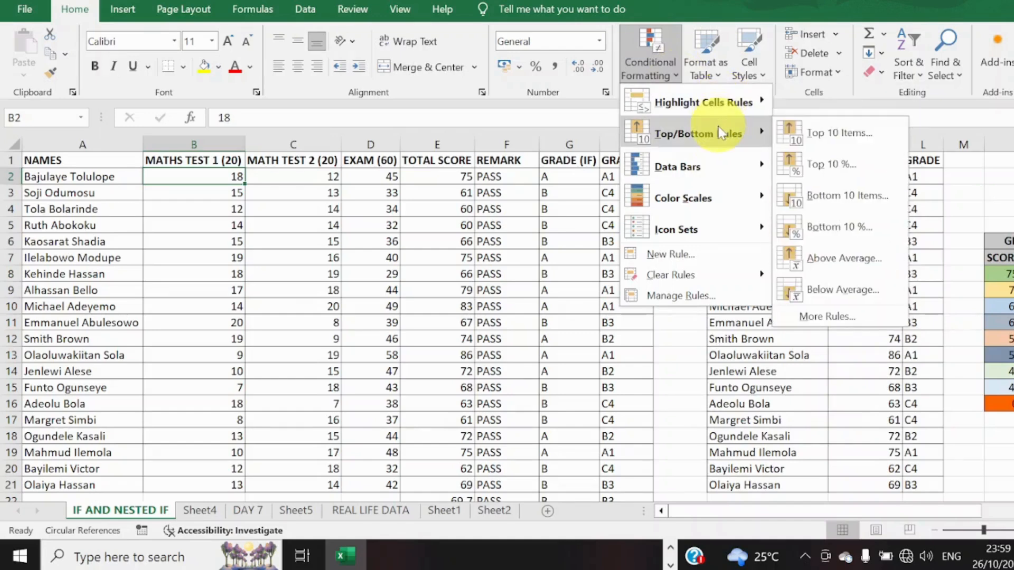
pyautogui.click(825, 143)
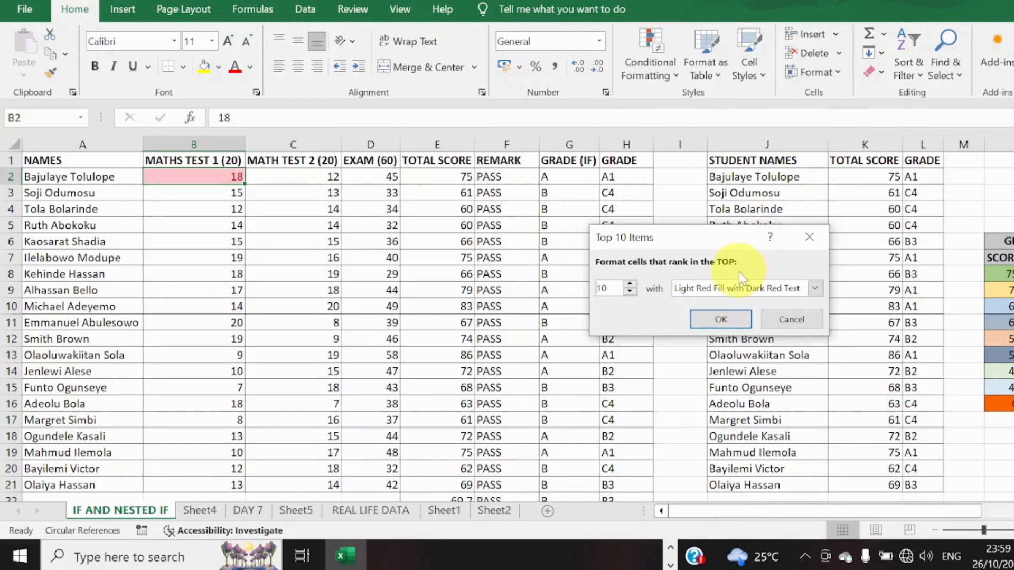
pyautogui.click(809, 237)
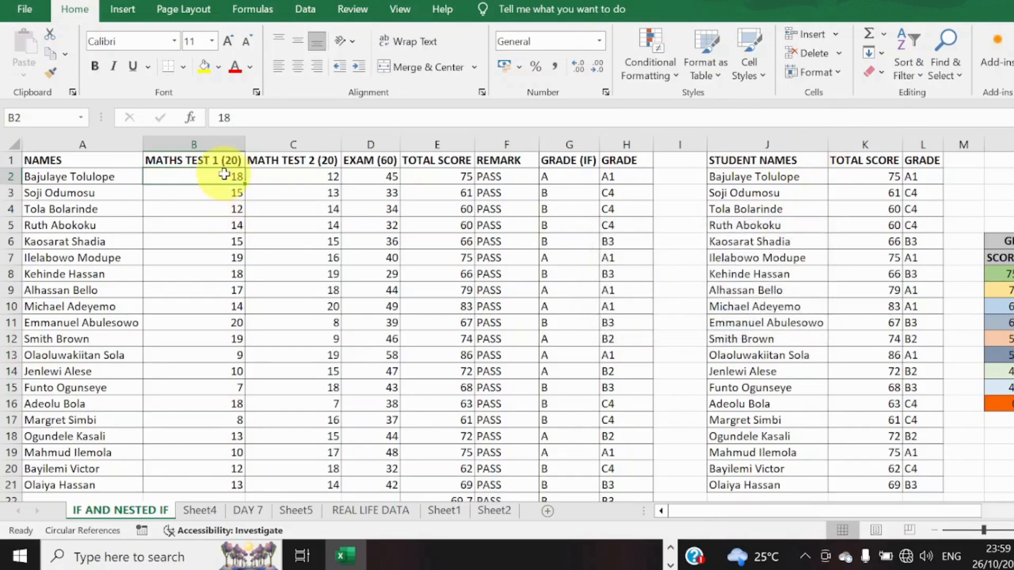
# - Add a Top 10 Items rule to the Maths Test 1 scores in B2:B21 with Green Fill with Dark Green Text
pyautogui.hotkey('ctrl', 'shift', 'Down')
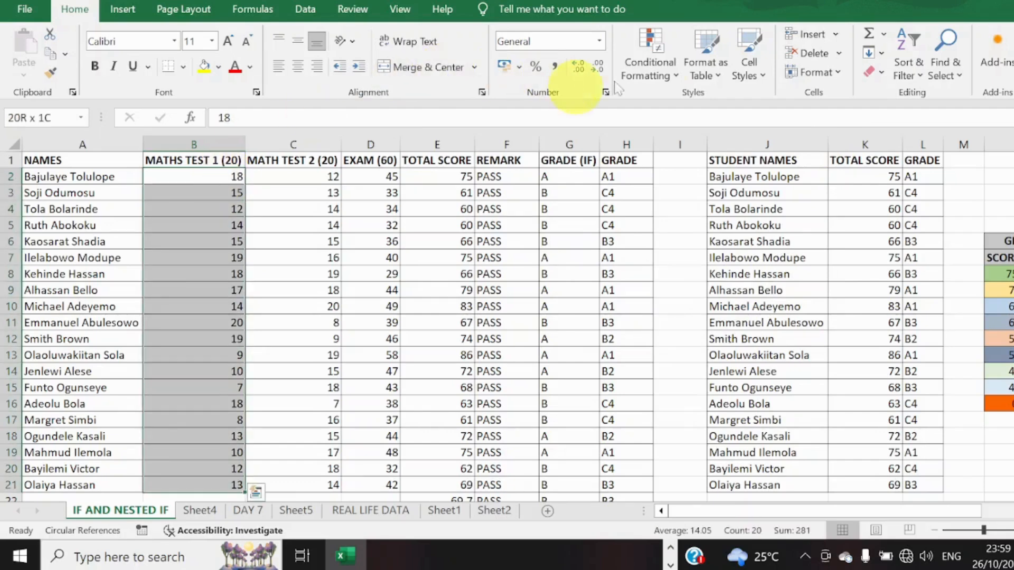
pyautogui.click(664, 72)
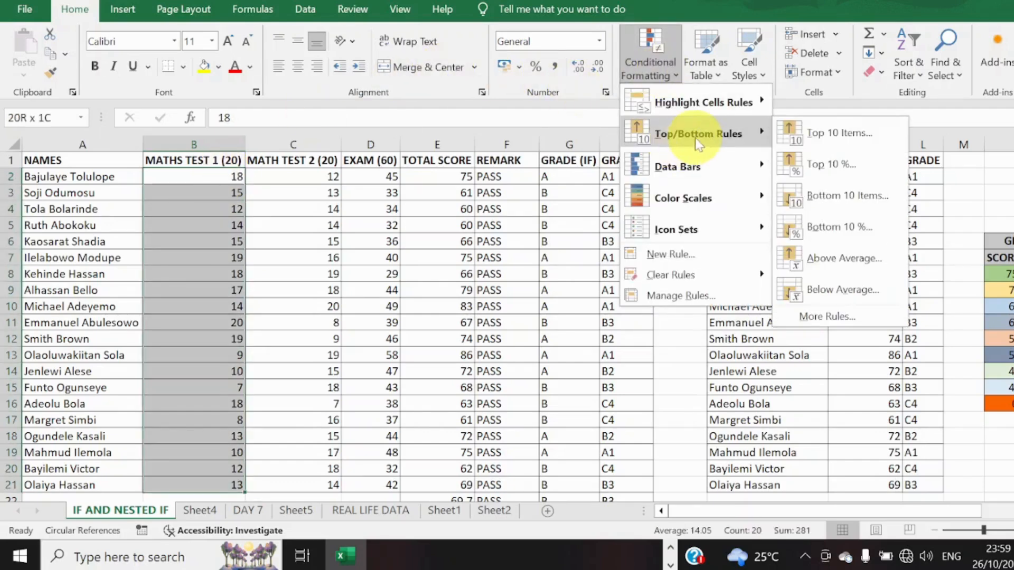
pyautogui.click(839, 147)
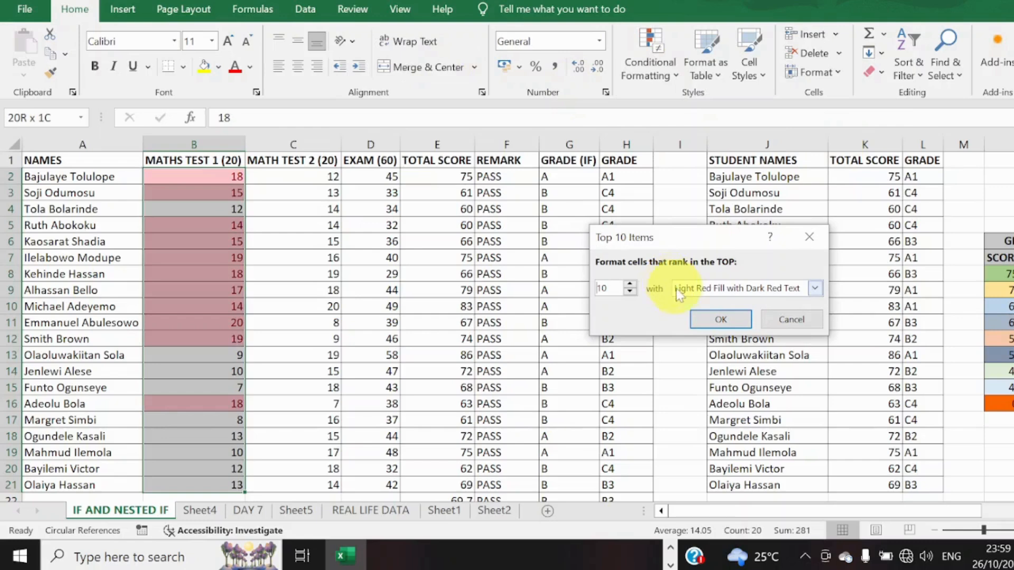
pyautogui.click(711, 288)
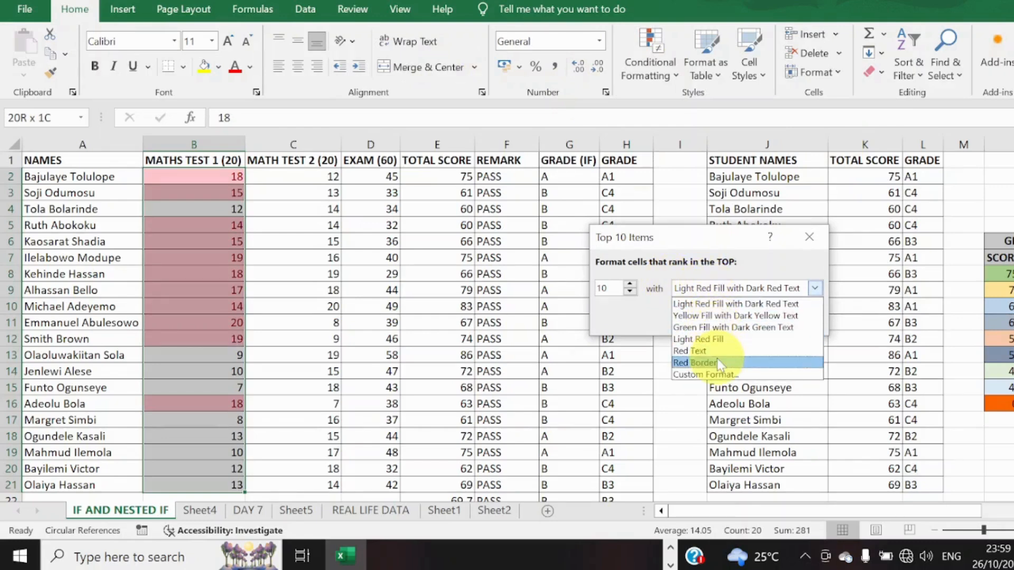
pyautogui.click(725, 328)
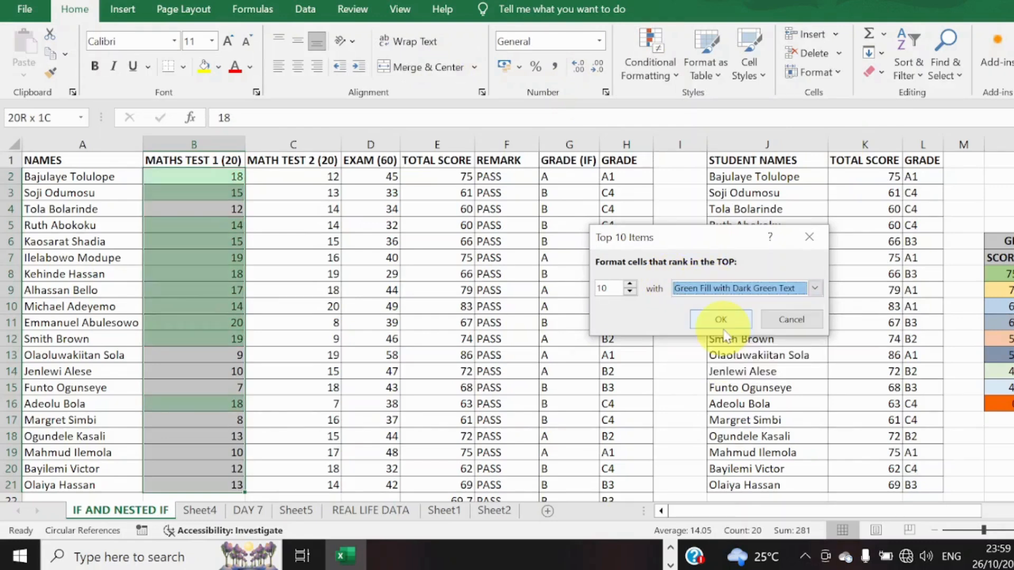
pyautogui.click(722, 317)
pyautogui.click(721, 313)
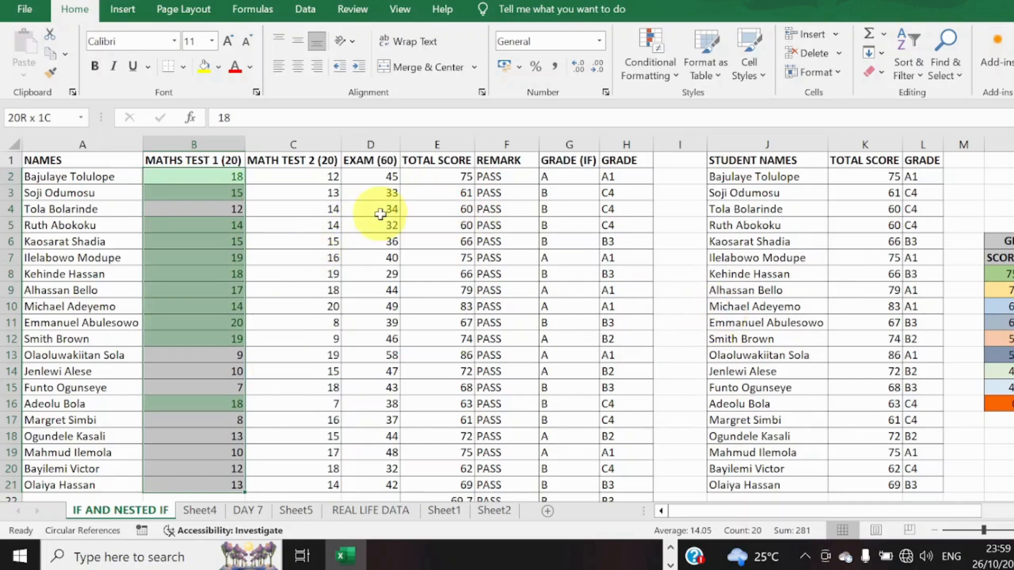
pyautogui.moveTo(1013, 281)
pyautogui.mouseDown()
pyautogui.moveTo(1013, 294)
pyautogui.moveTo(1013, 281)
pyautogui.mouseUp()
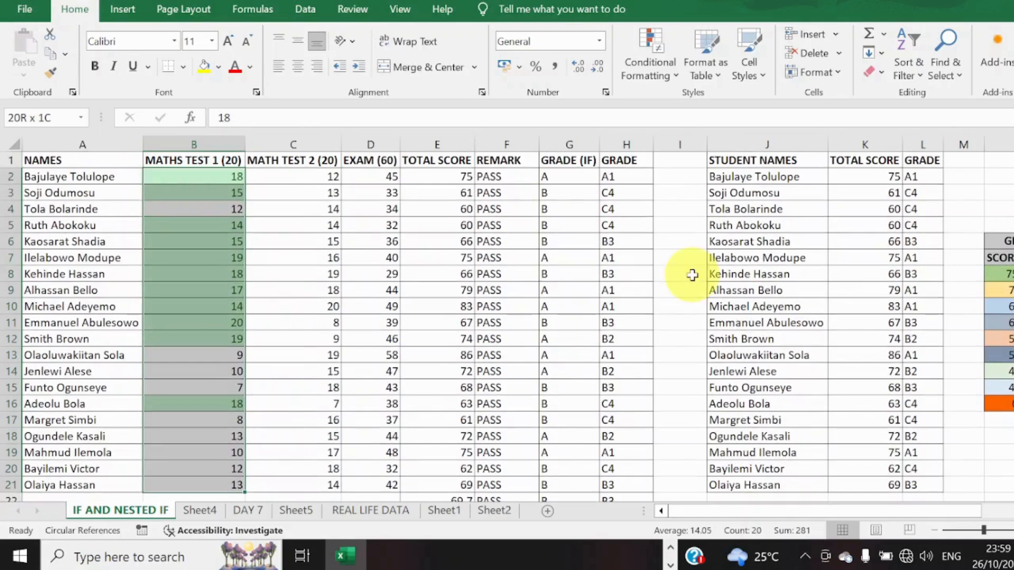
# - Add a Bottom 10 Items rule to the Maths Test 1 scores in B2:B21 with Light Red Fill with Dark Red Text
pyautogui.click(679, 77)
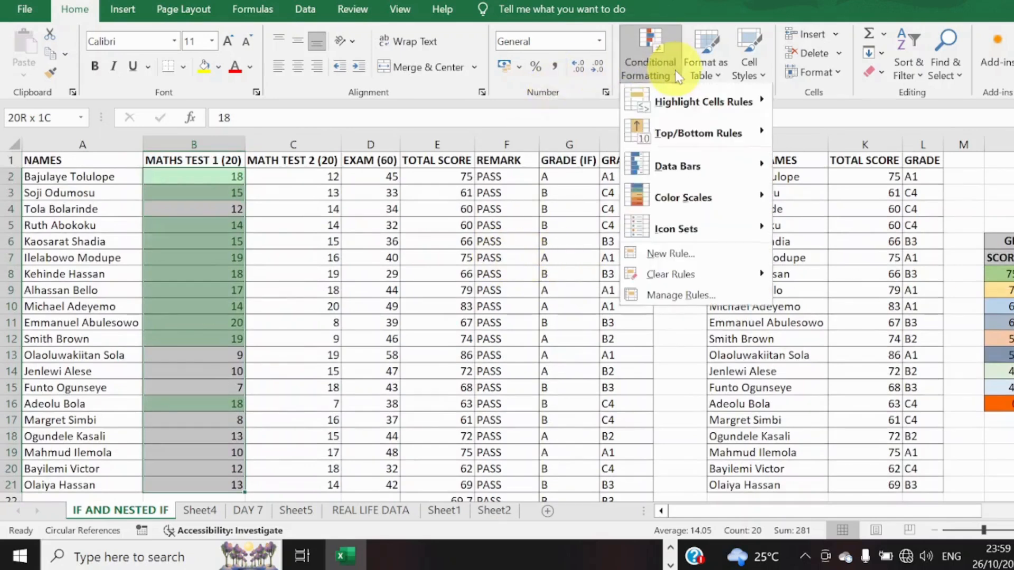
pyautogui.moveTo(681, 134)
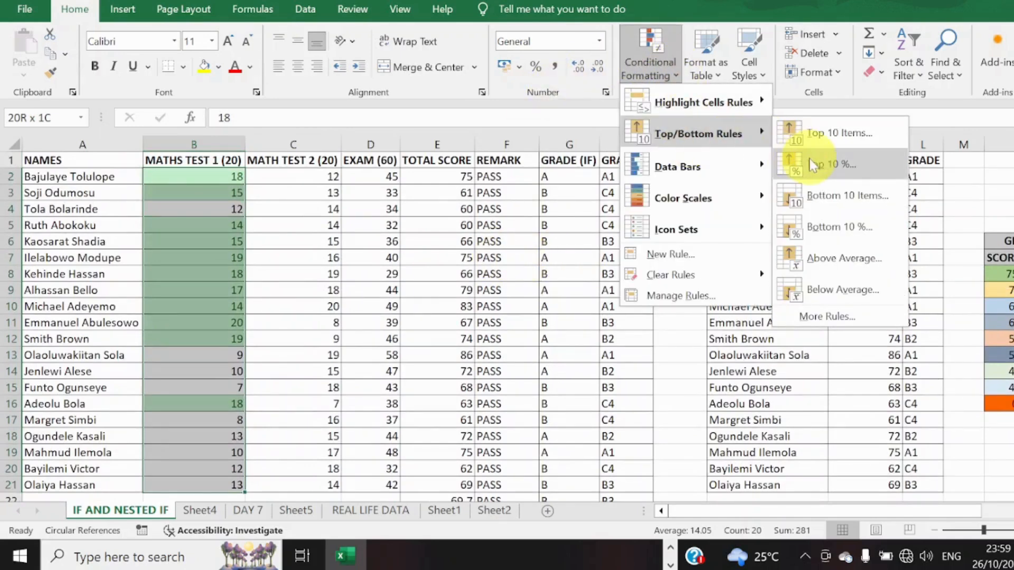
pyautogui.click(827, 211)
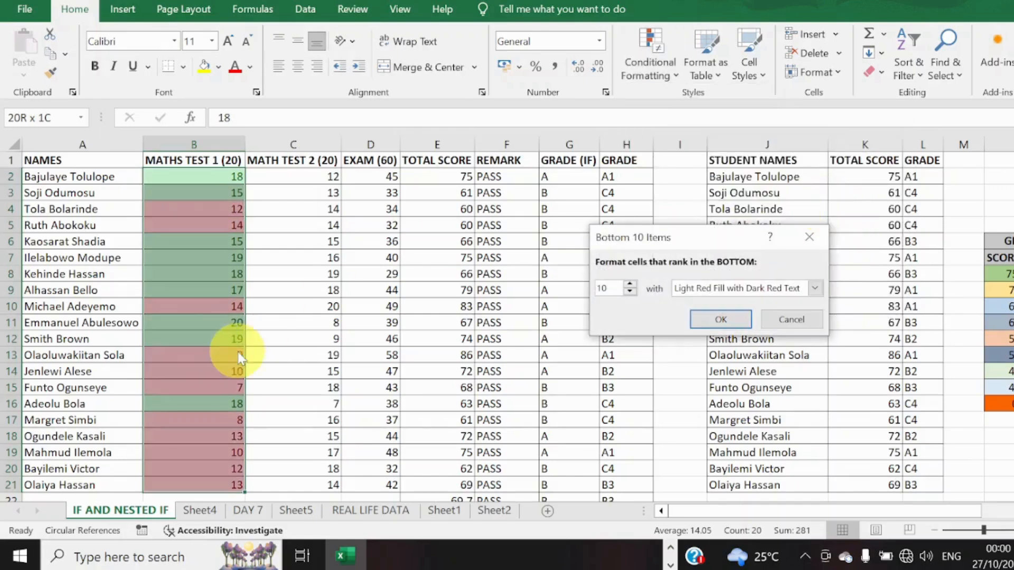
pyautogui.click(714, 319)
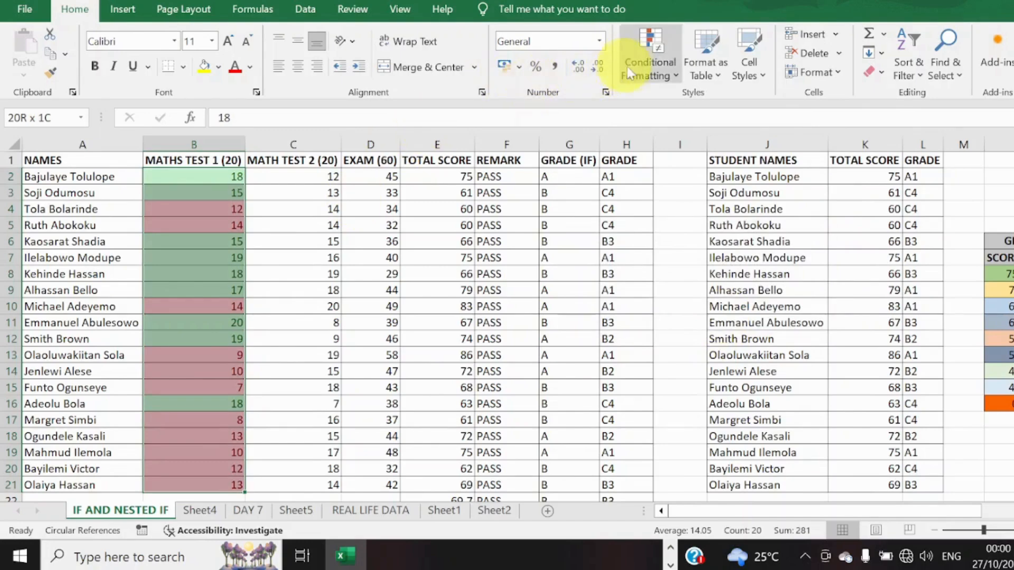
# - Clear the top and bottom 10 rules from the selected Maths Test 1 scores in B2:B21
pyautogui.click(678, 82)
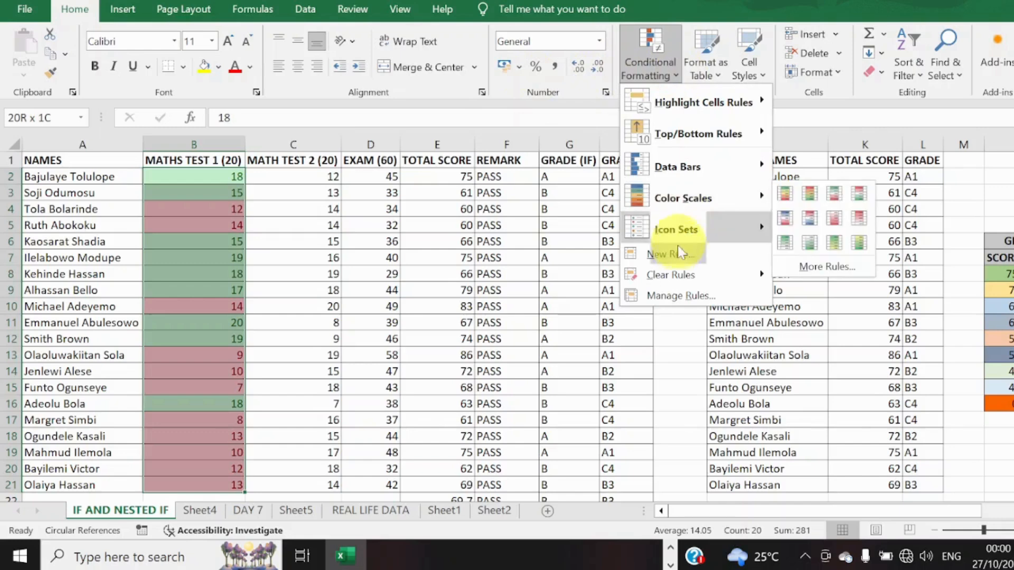
pyautogui.moveTo(684, 281)
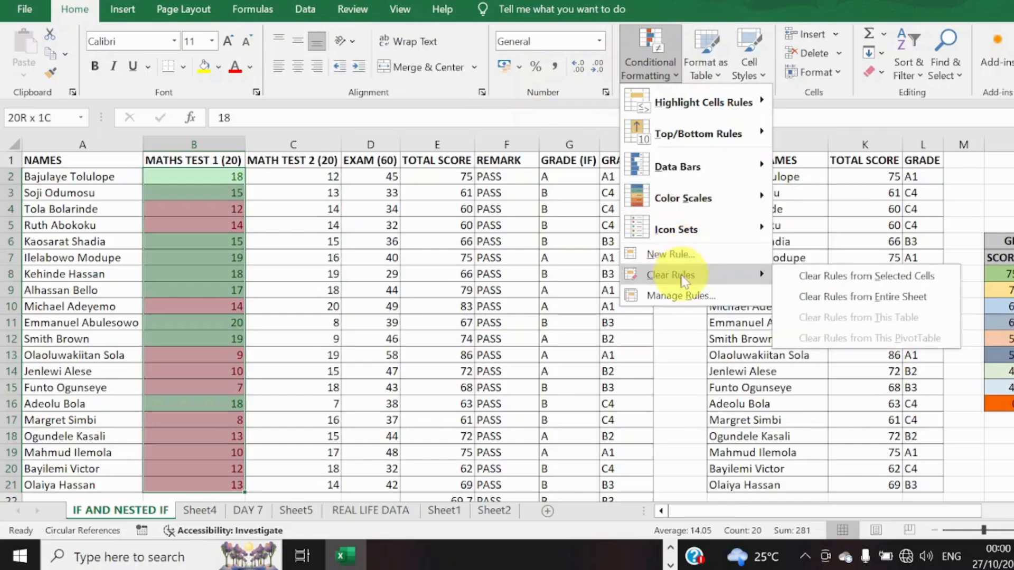
pyautogui.click(810, 276)
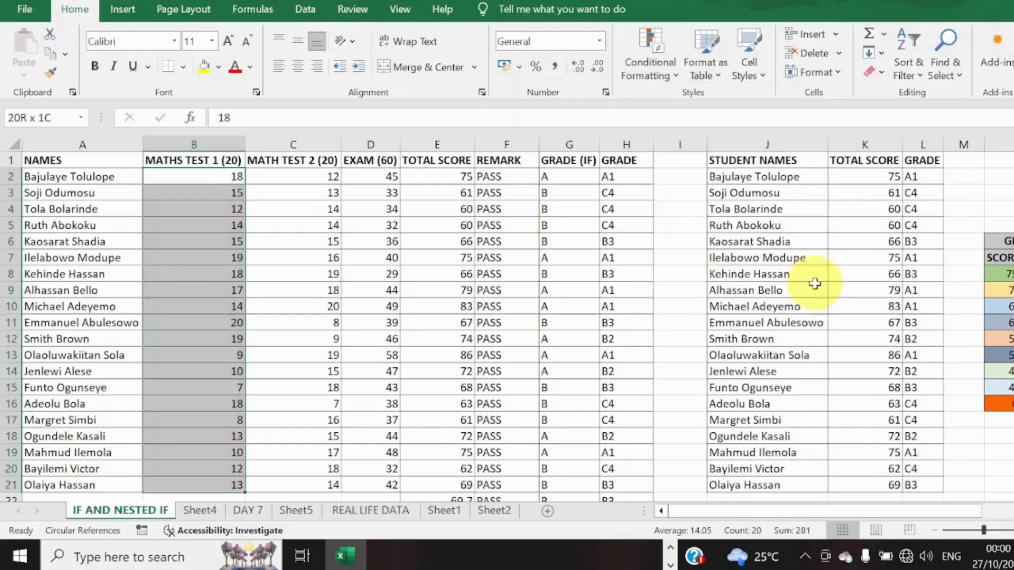
pyautogui.click(676, 81)
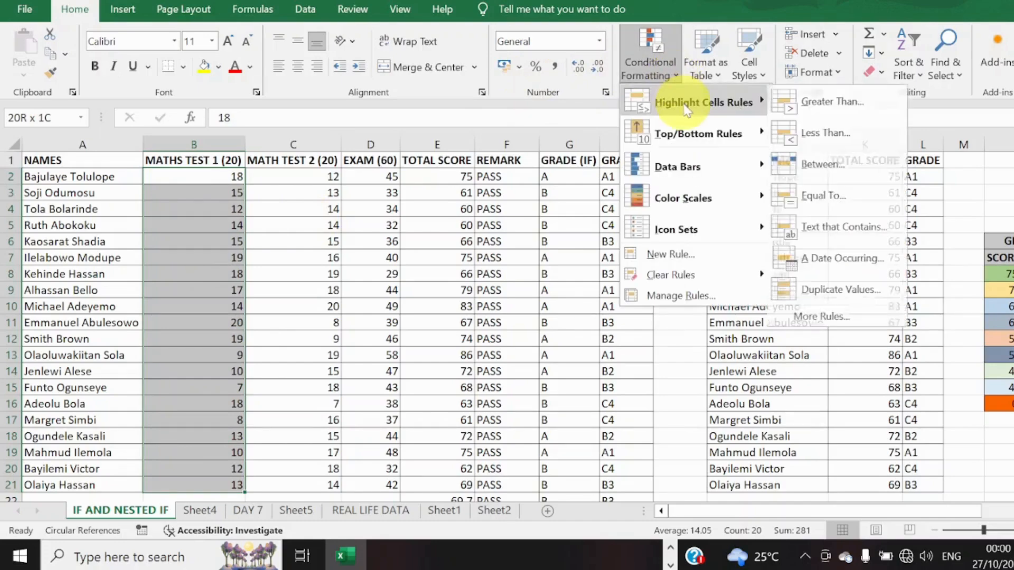
pyautogui.click(693, 127)
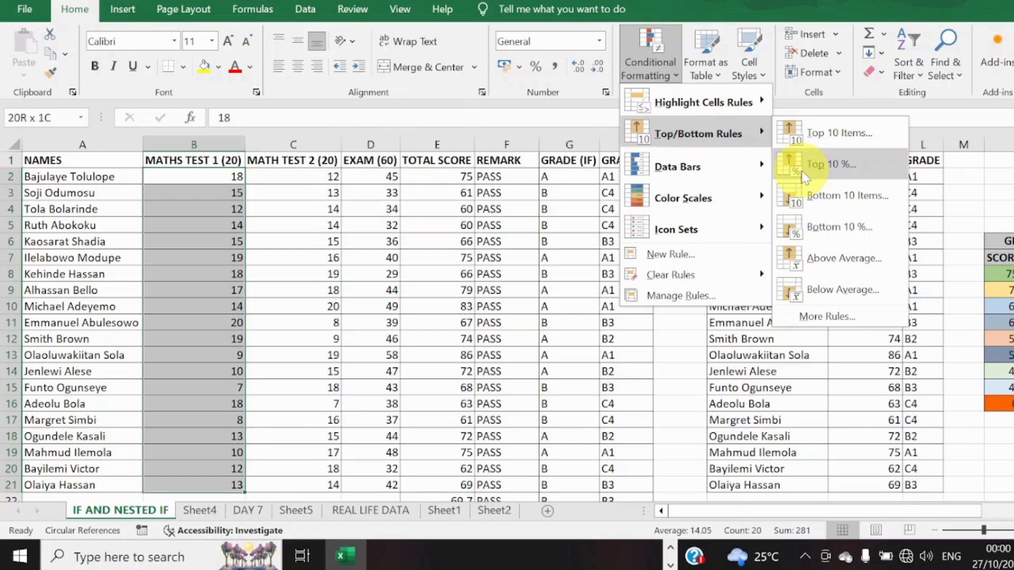
pyautogui.moveTo(686, 198)
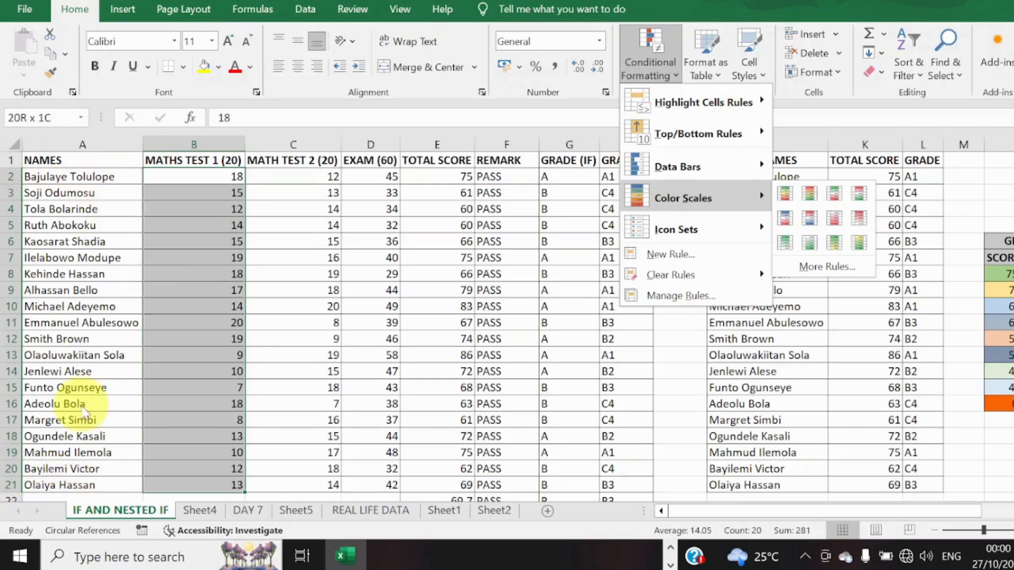
pyautogui.click(42, 144)
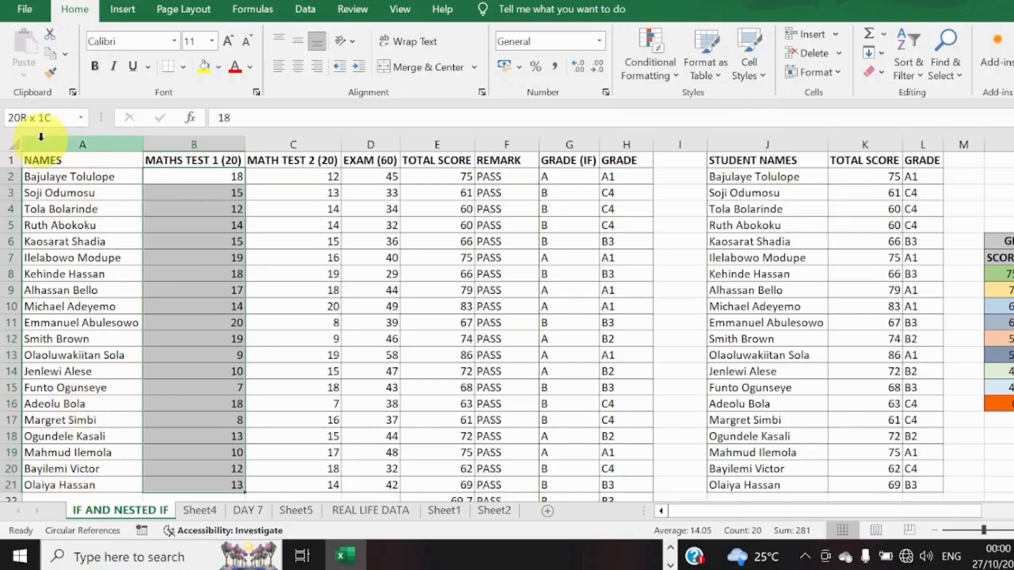
# - Insert a blank column before the NAMES column
pyautogui.click(43, 144)
pyautogui.rightClick(42, 142)
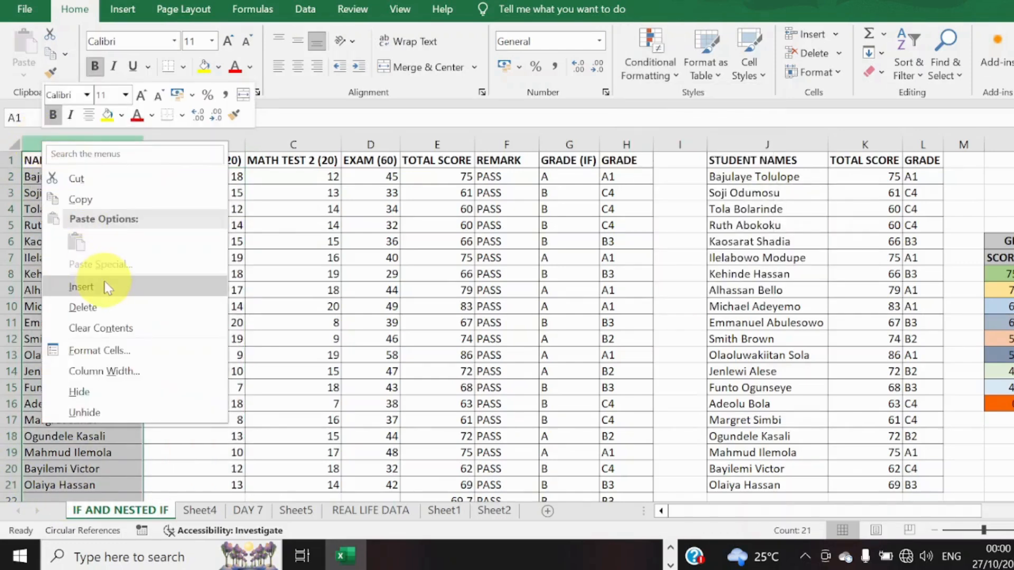
pyautogui.click(82, 287)
# - Number the students 1 to 20 in A2:A21 by filling down a series from 1 and 2, and autofit column A's width
pyautogui.click(67, 176)
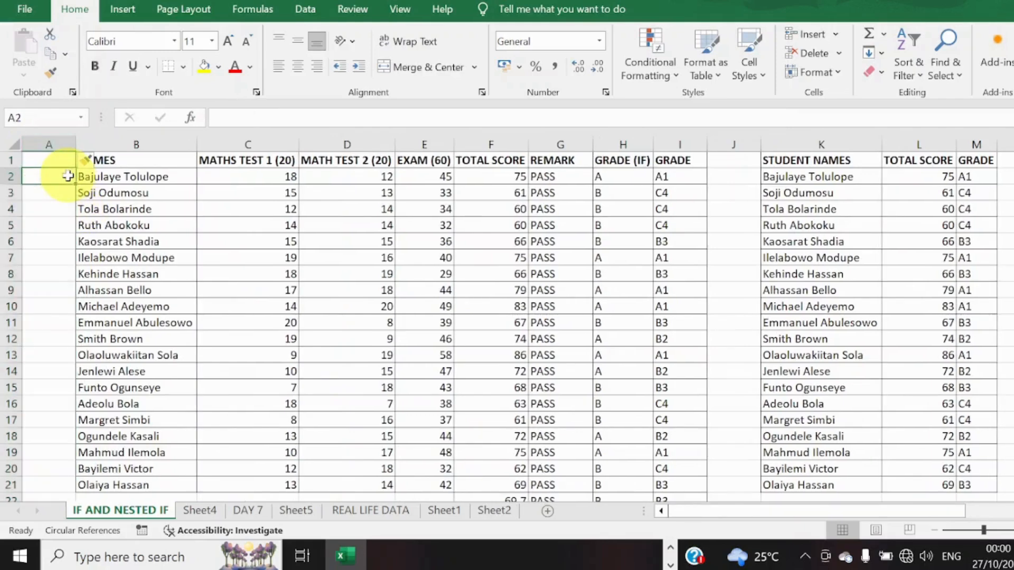
pyautogui.press('Down')
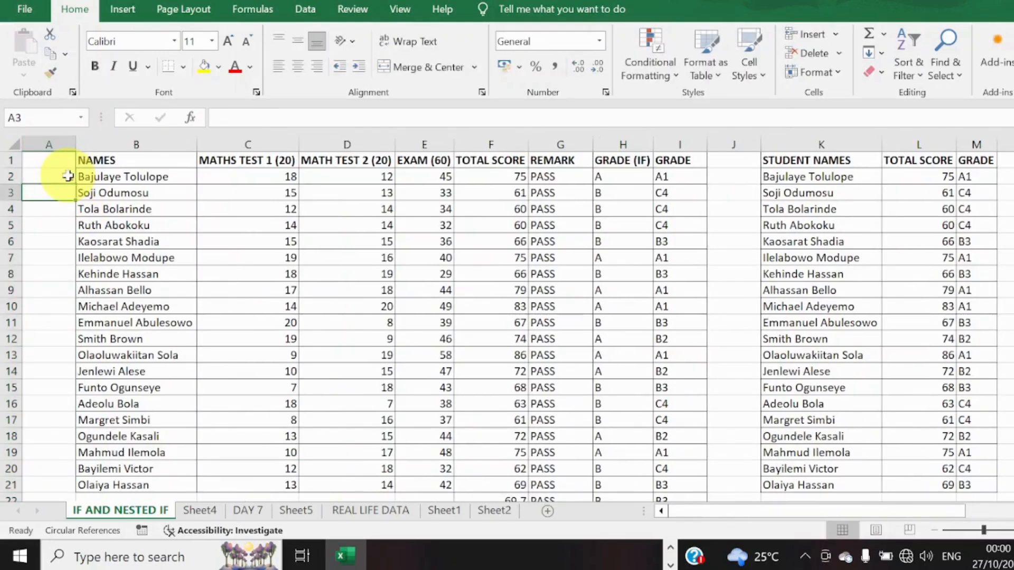
pyautogui.write('2')
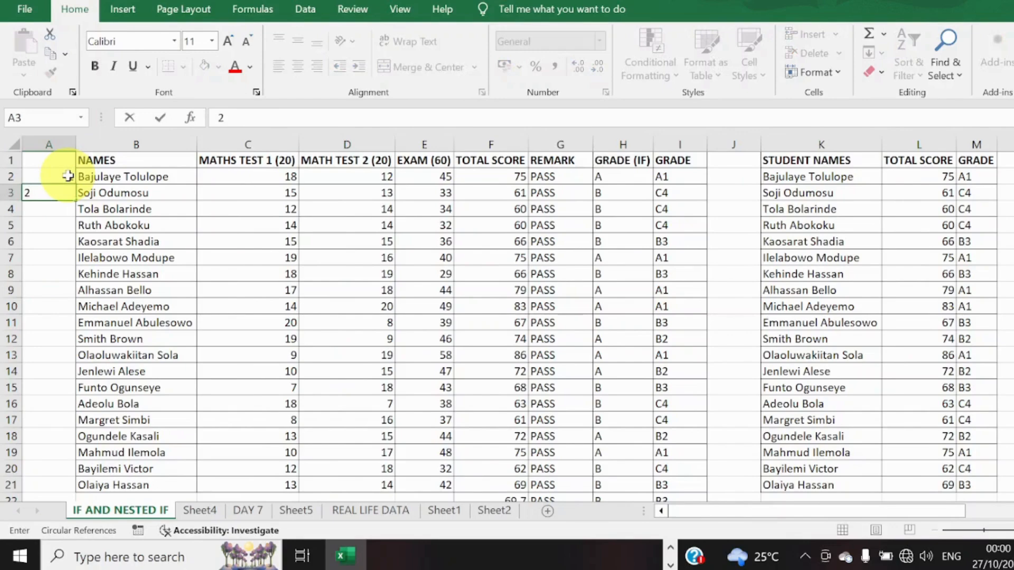
pyautogui.moveTo(68, 176); pyautogui.dragTo(69, 193)
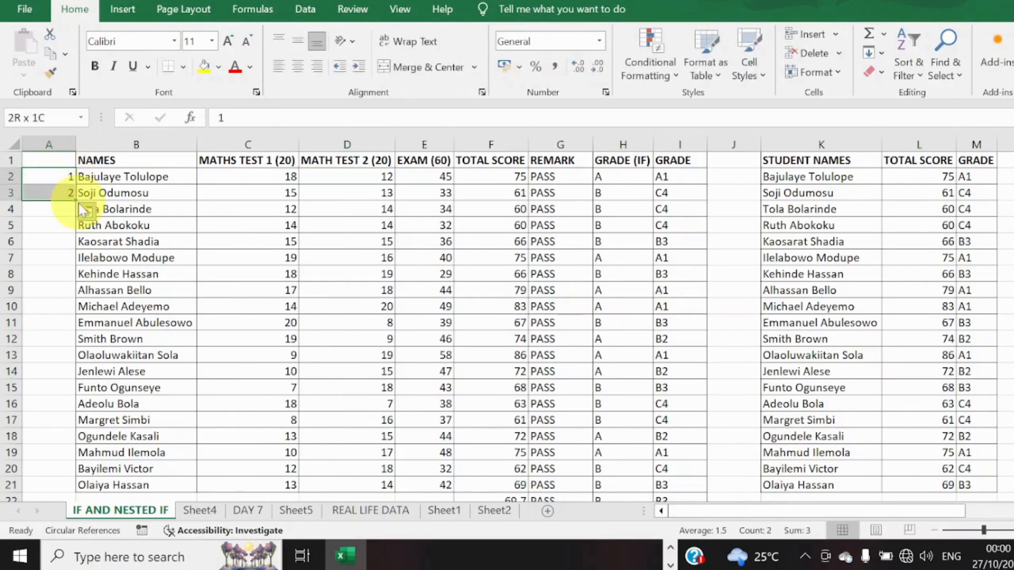
pyautogui.doubleClick(75, 200)
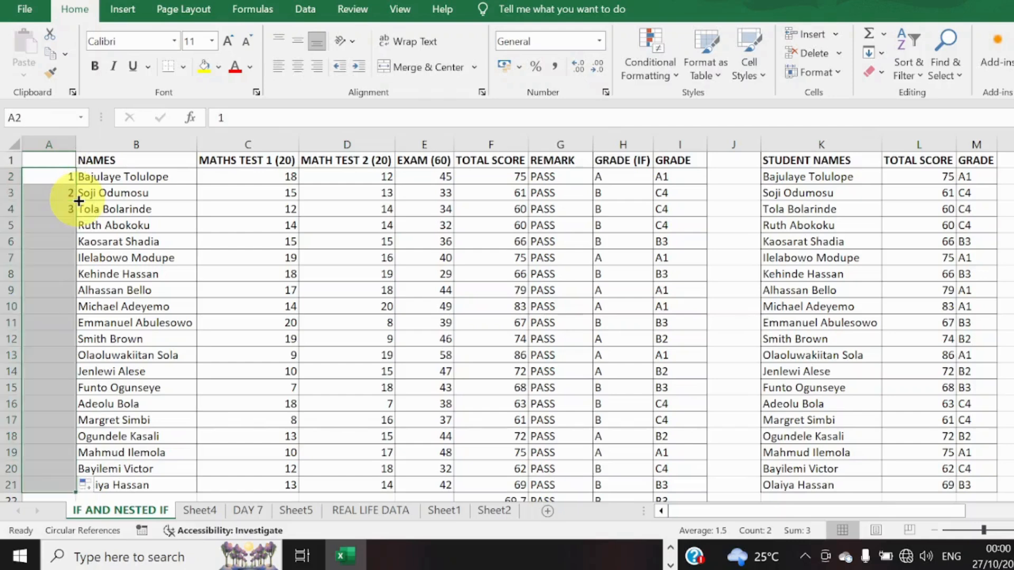
pyautogui.doubleClick(75, 140)
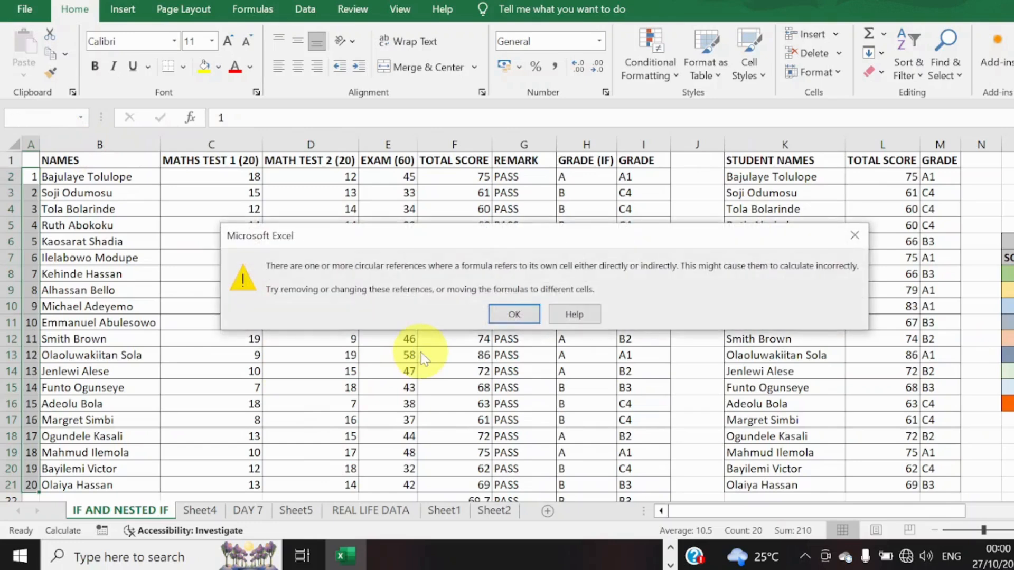
pyautogui.click(515, 314)
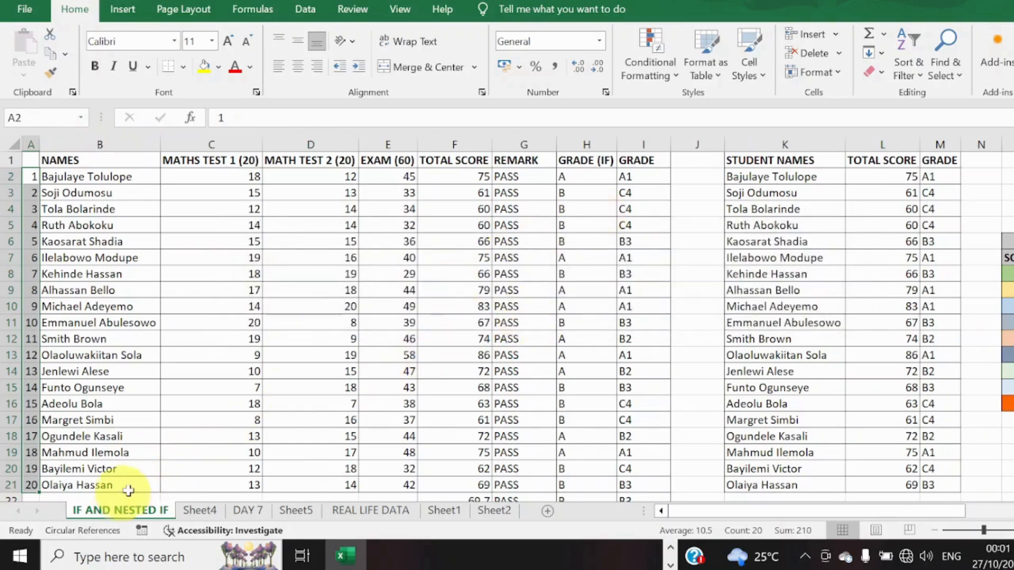
# - Add a Top 10% rule to the Maths Test 1 scores in C2:C21 with Green Fill with Dark Green Text
pyautogui.click(218, 176)
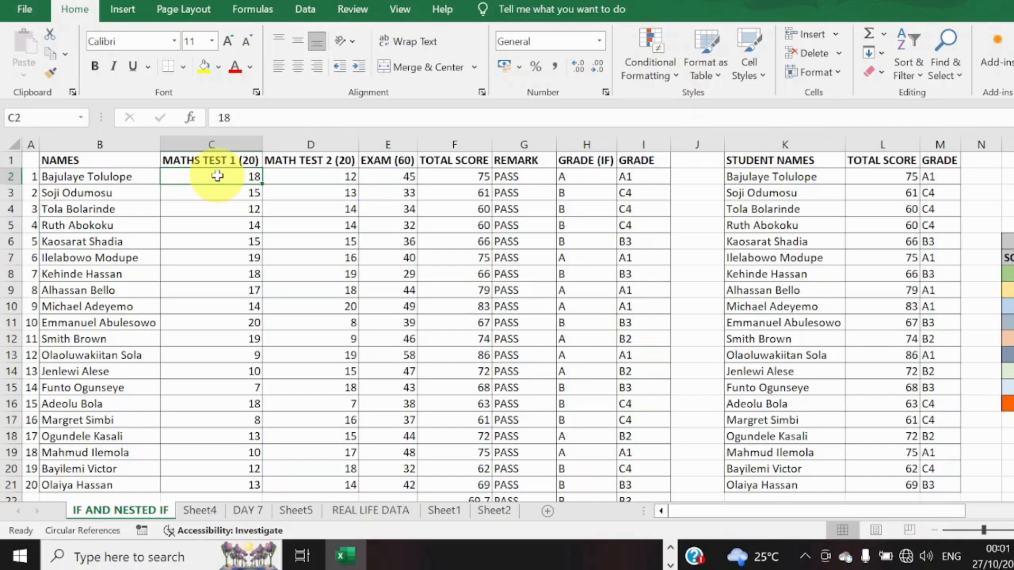
pyautogui.hotkey('ctrl', 'shift', 'Down')
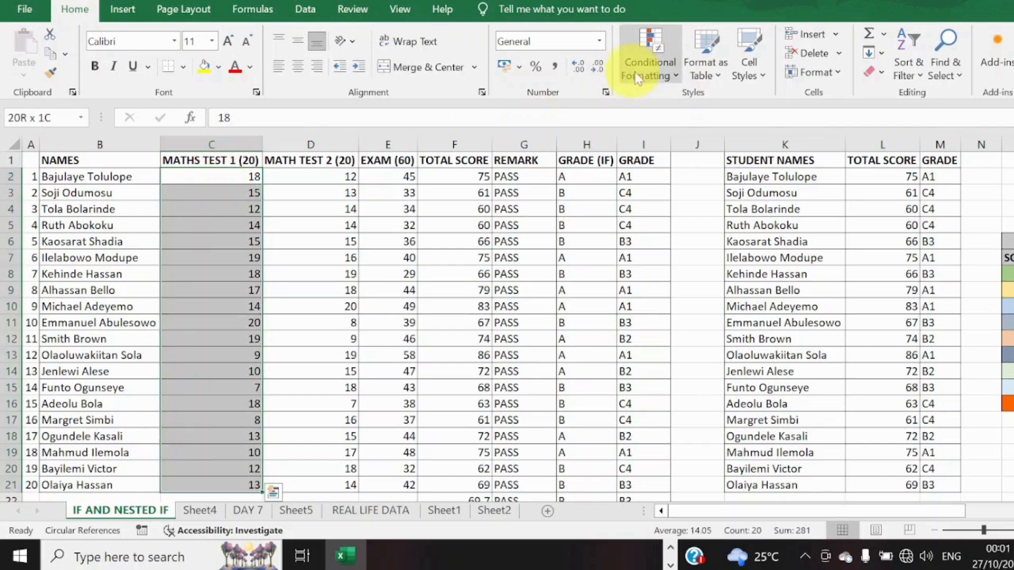
pyautogui.click(638, 77)
pyautogui.moveTo(749, 134)
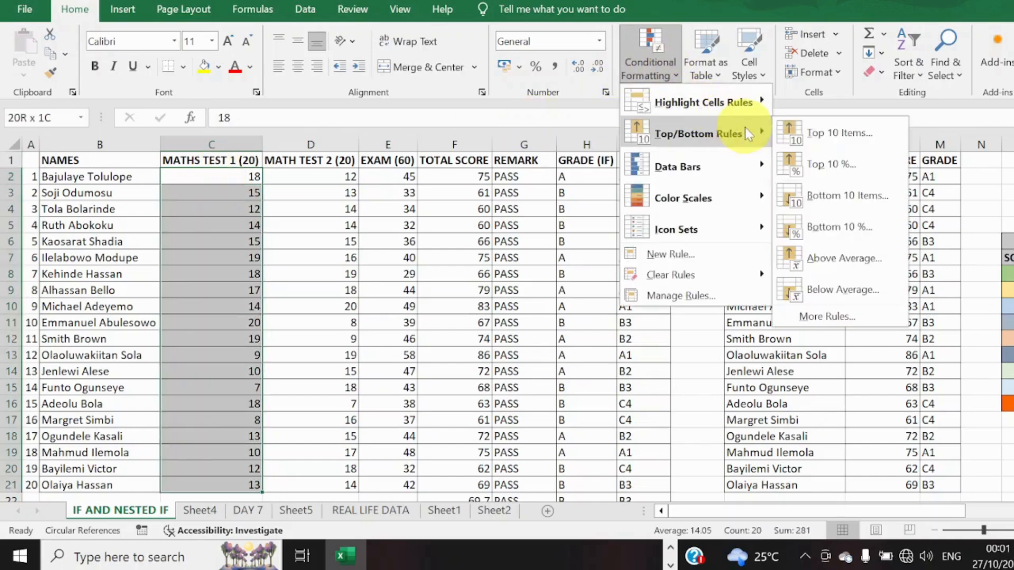
pyautogui.click(838, 161)
pyautogui.click(760, 283)
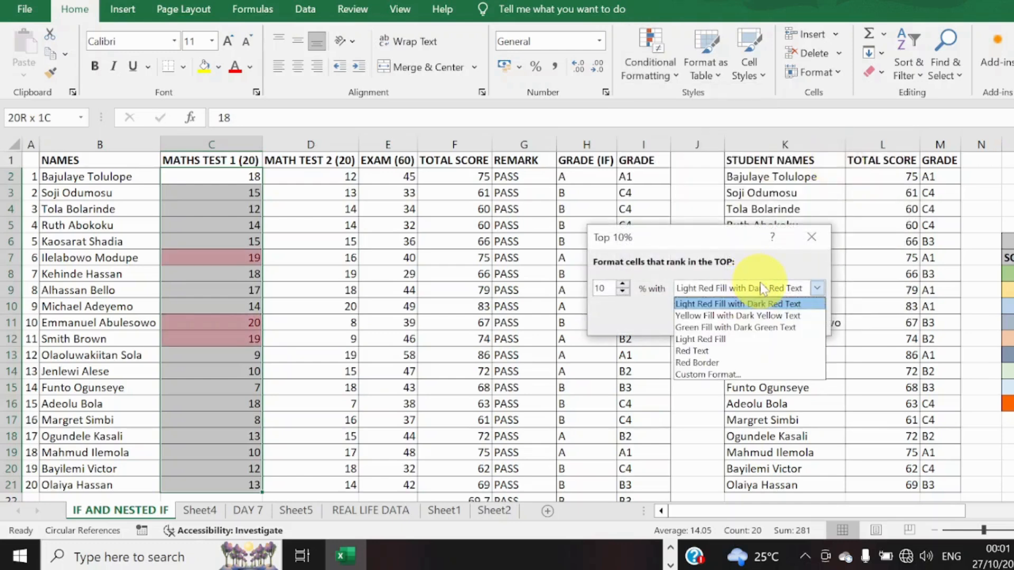
pyautogui.click(766, 328)
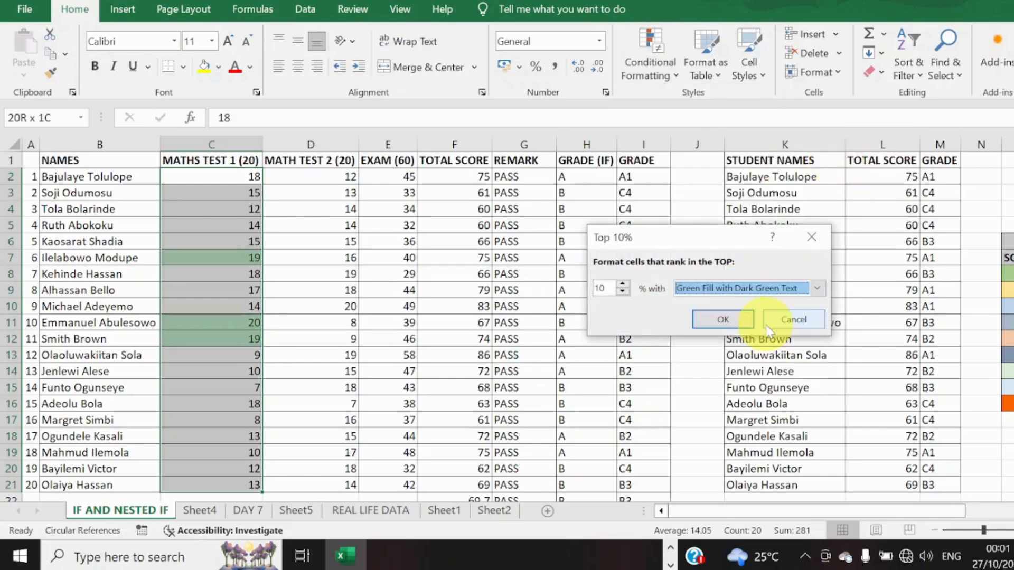
pyautogui.click(724, 320)
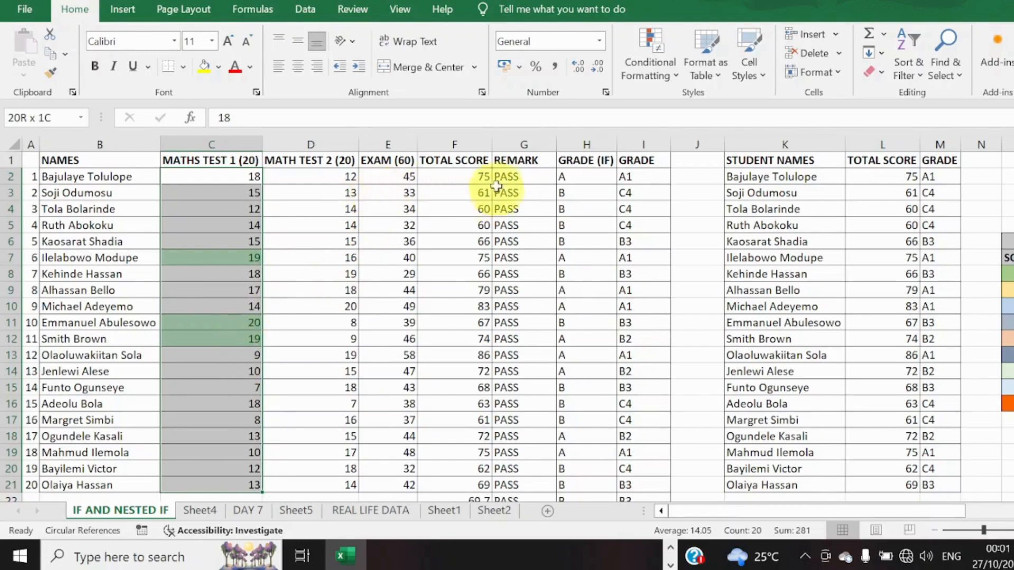
# - Add a Top 10% rule to the total scores in F2:F21 with Green Fill with Dark Green Text
pyautogui.click(479, 177)
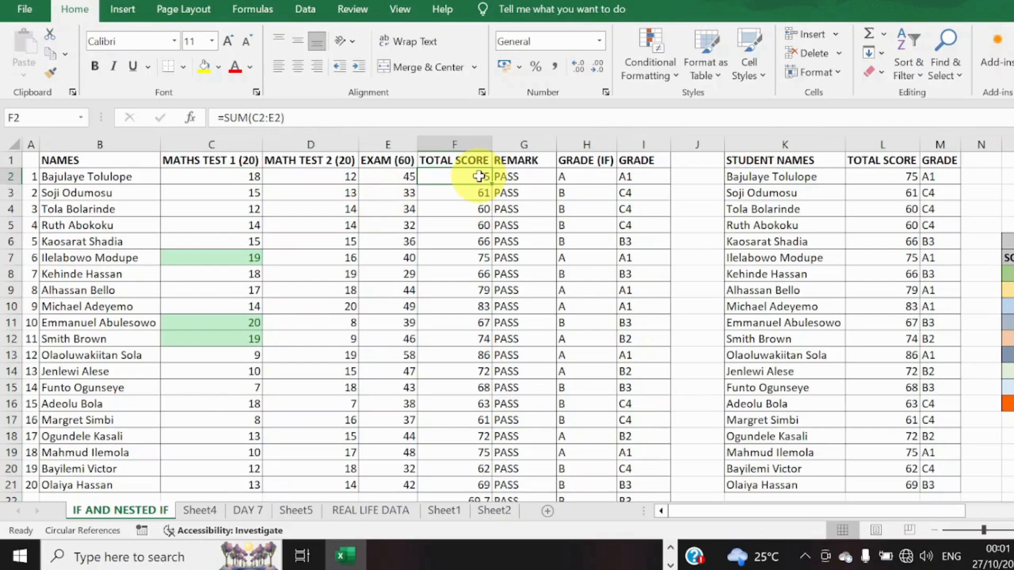
pyautogui.hotkey('ctrl', 'shift', 'Down')
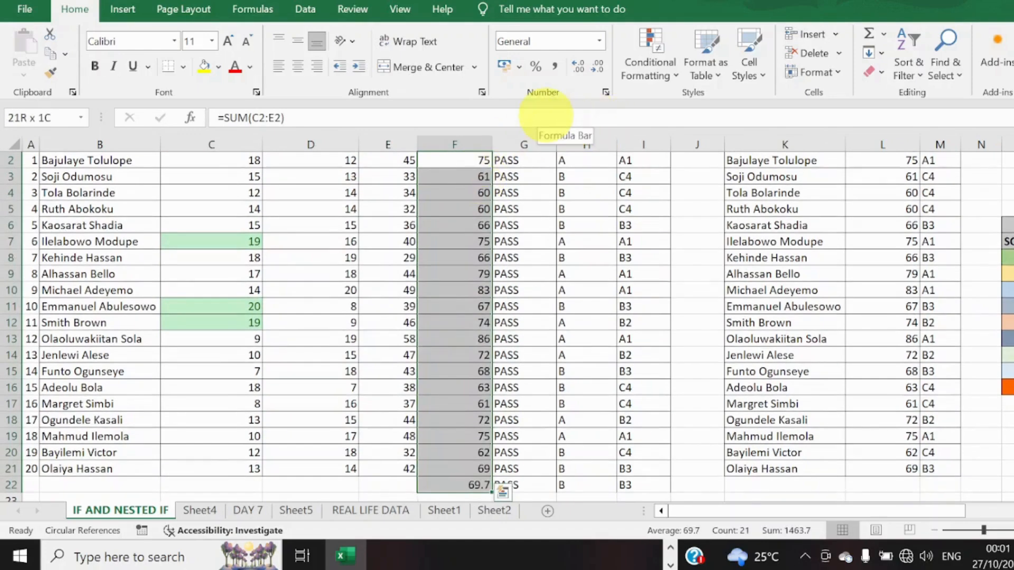
pyautogui.hotkey('shift', 'Up')
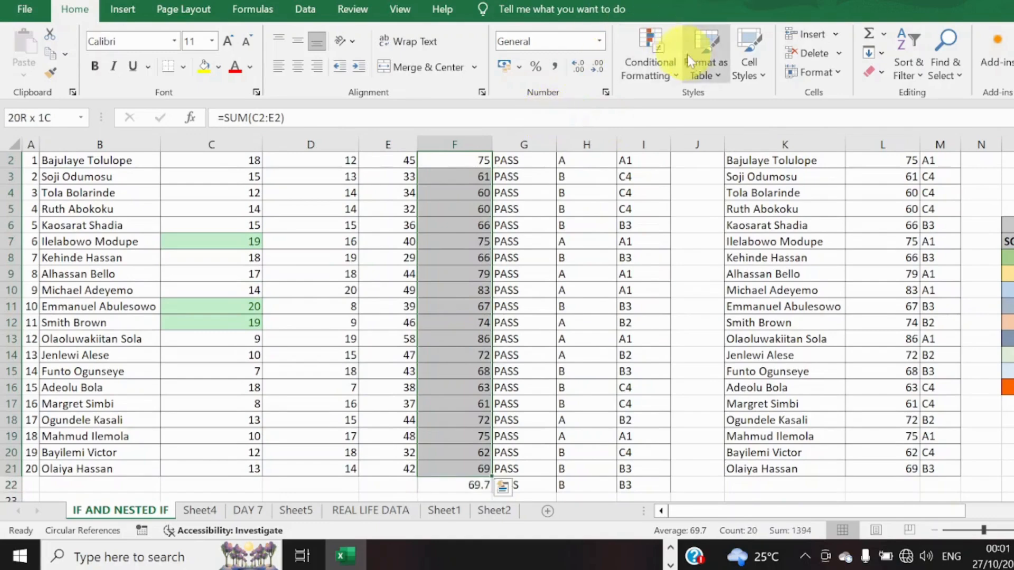
pyautogui.click(674, 73)
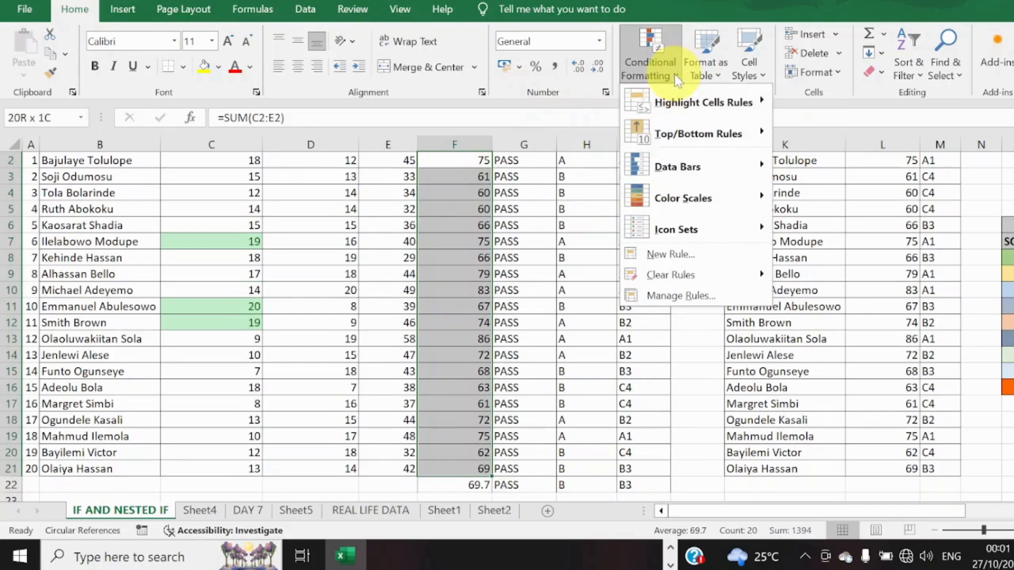
pyautogui.moveTo(702, 138)
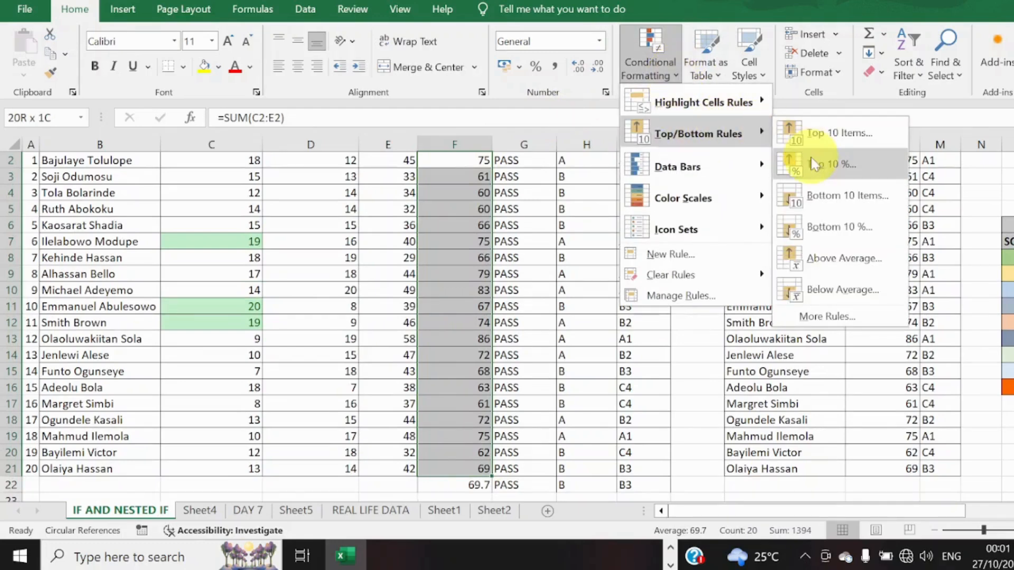
pyautogui.click(815, 165)
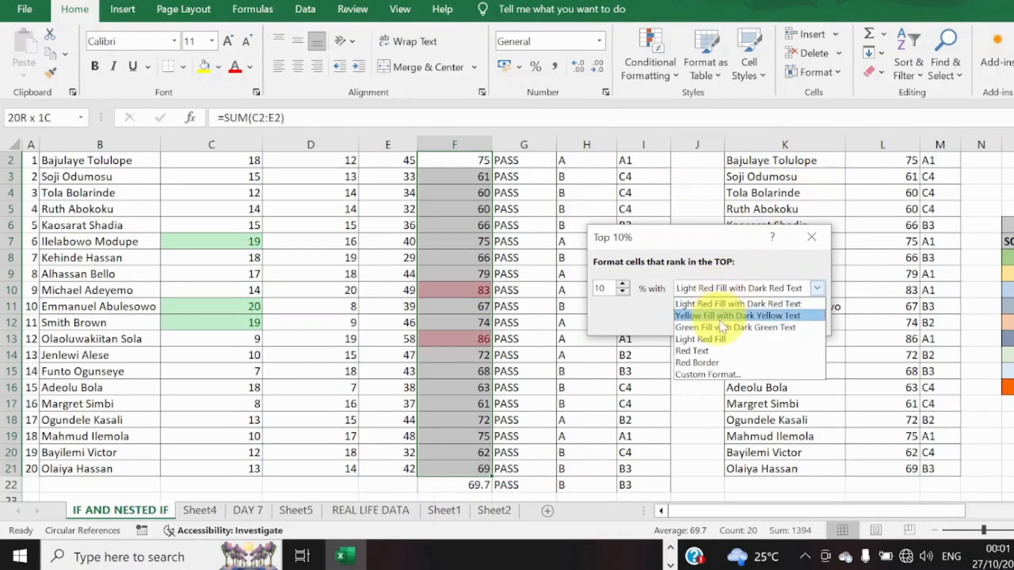
pyautogui.click(724, 328)
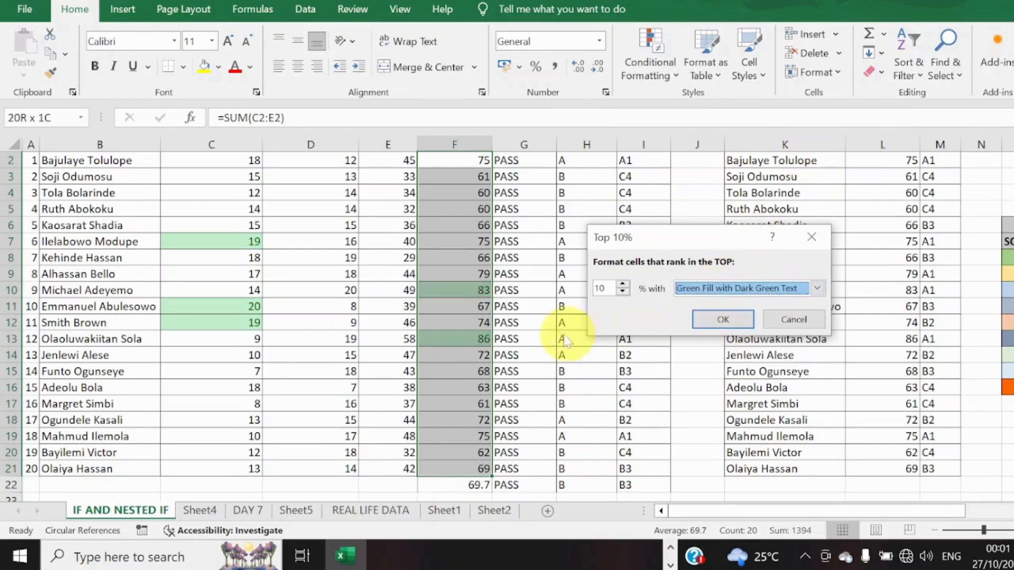
pyautogui.click(706, 321)
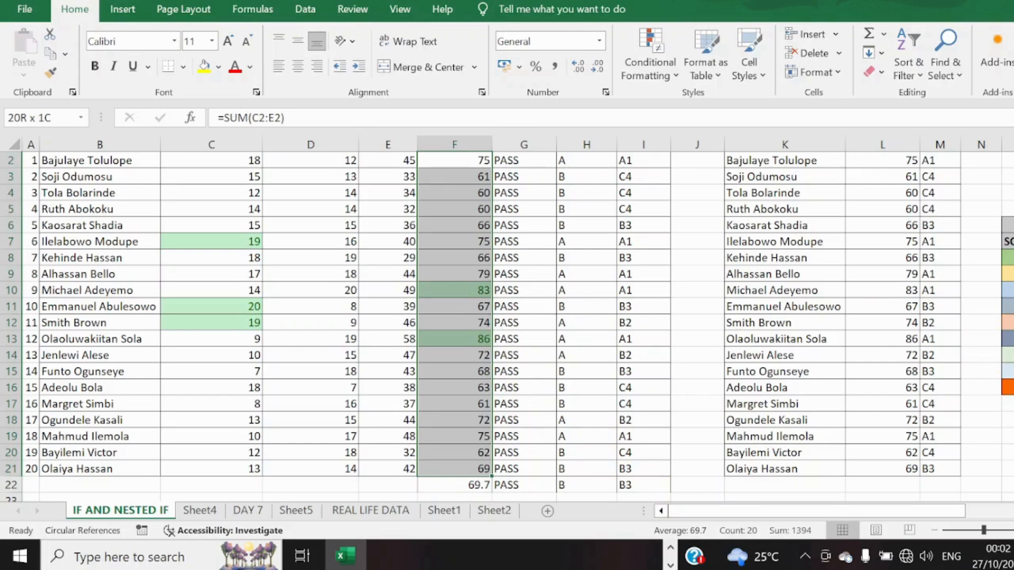
# - Add a Bottom 10% rule to the total scores in F2:F21 with Light Red Fill with Dark Red Text
pyautogui.scroll(1, 507, 327)
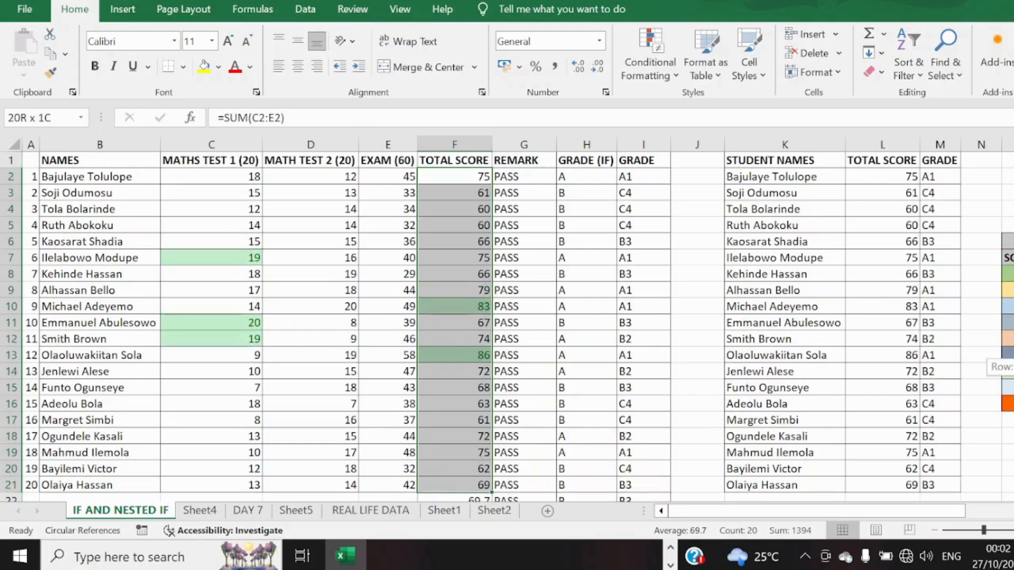
pyautogui.click(673, 82)
pyautogui.moveTo(698, 134)
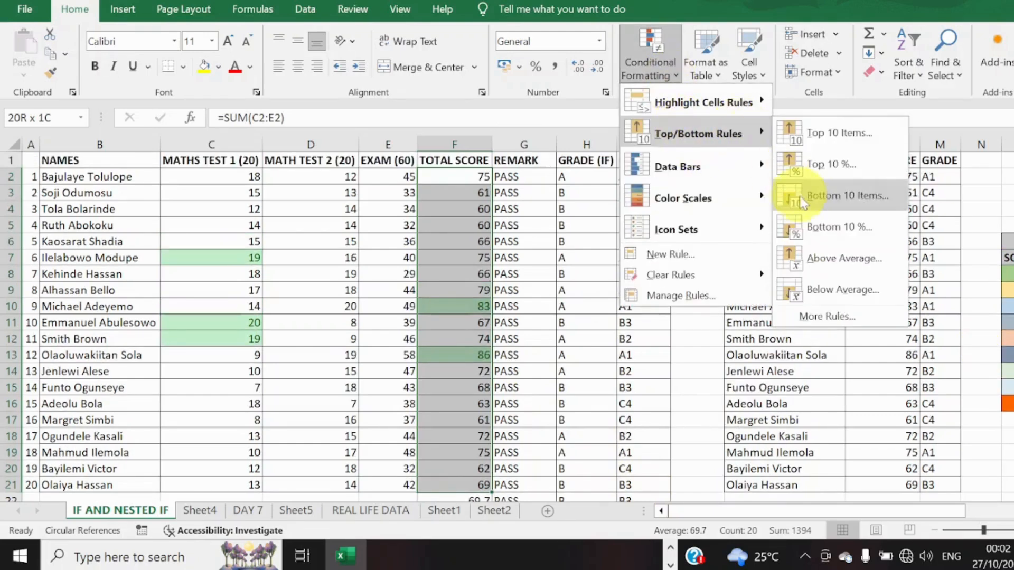
pyautogui.click(822, 226)
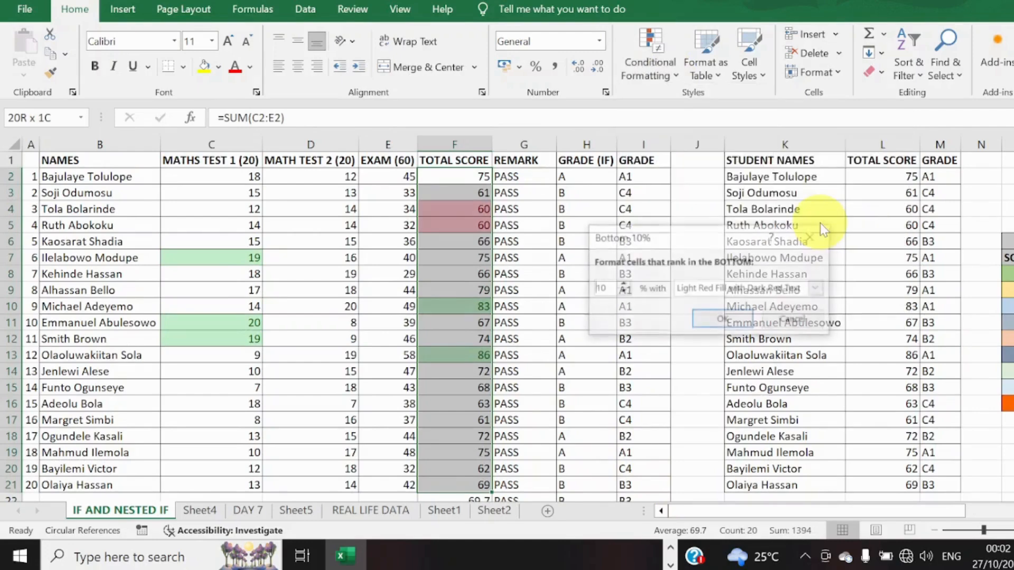
pyautogui.click(706, 320)
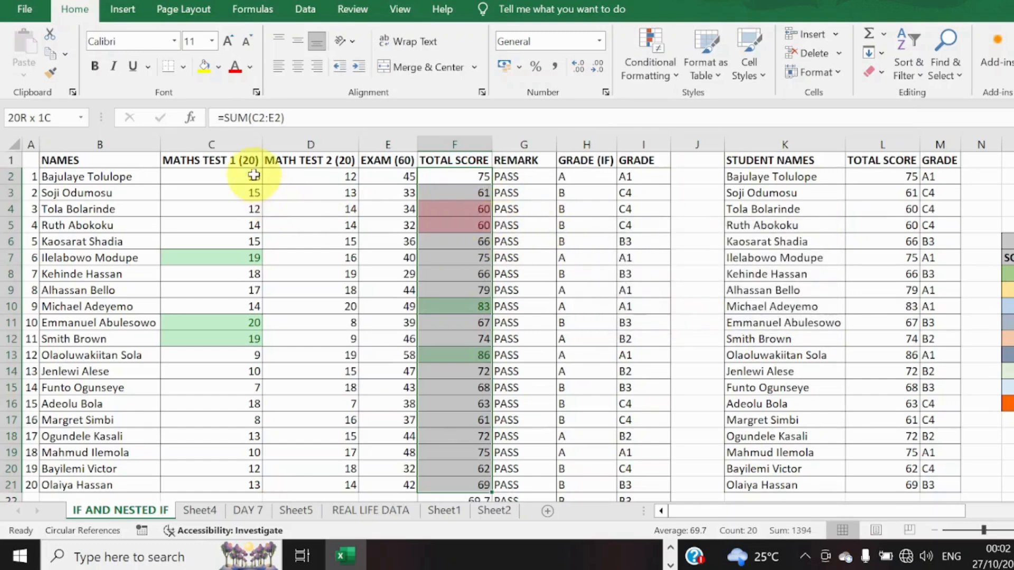
# - Add a Bottom 10% rule to the Maths Test 1 scores in C2:C21 with Light Red Fill with Dark Red Text
pyautogui.moveTo(258, 182); pyautogui.dragTo(241, 483)
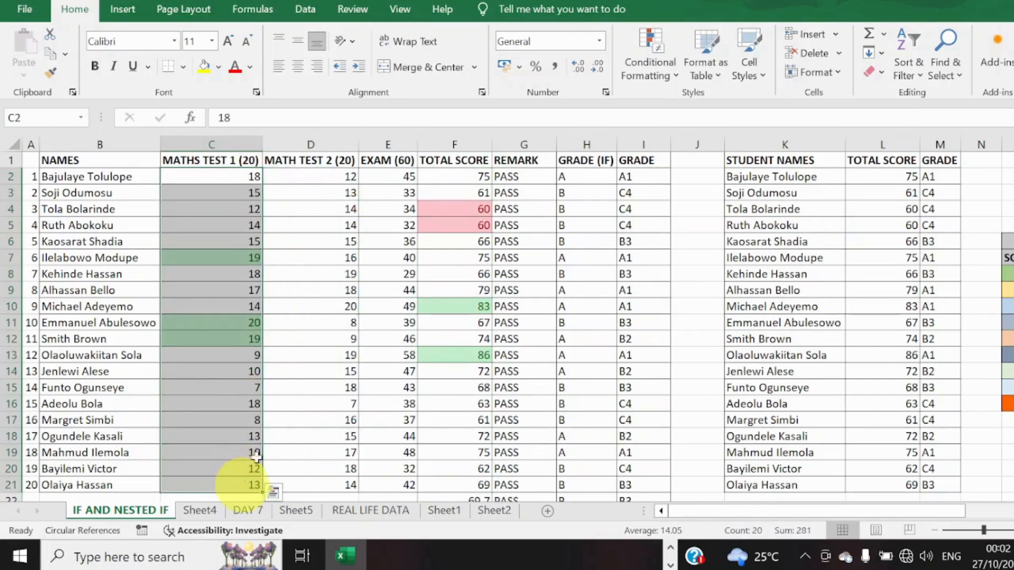
pyautogui.click(673, 77)
pyautogui.moveTo(750, 133)
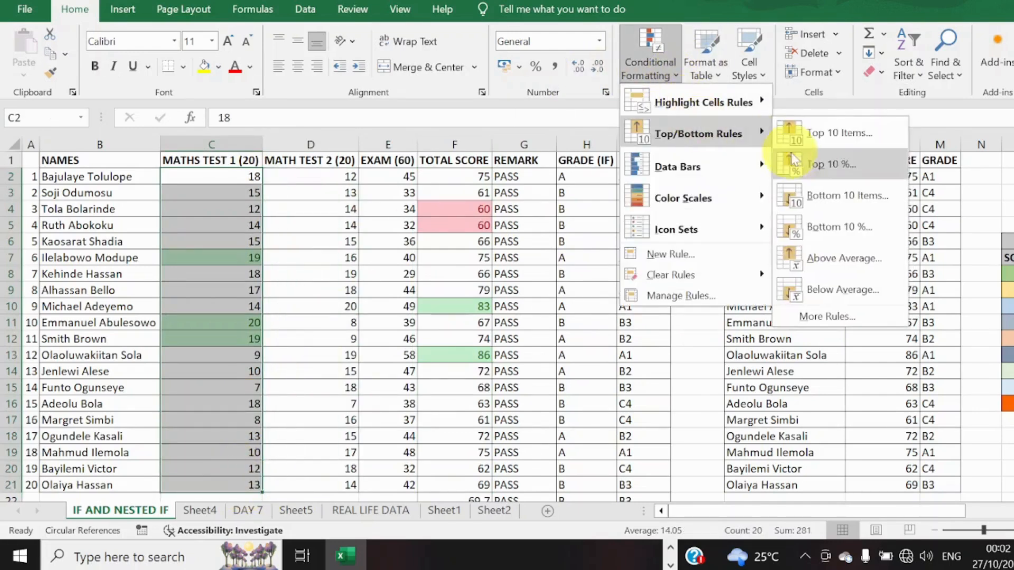
pyautogui.click(837, 227)
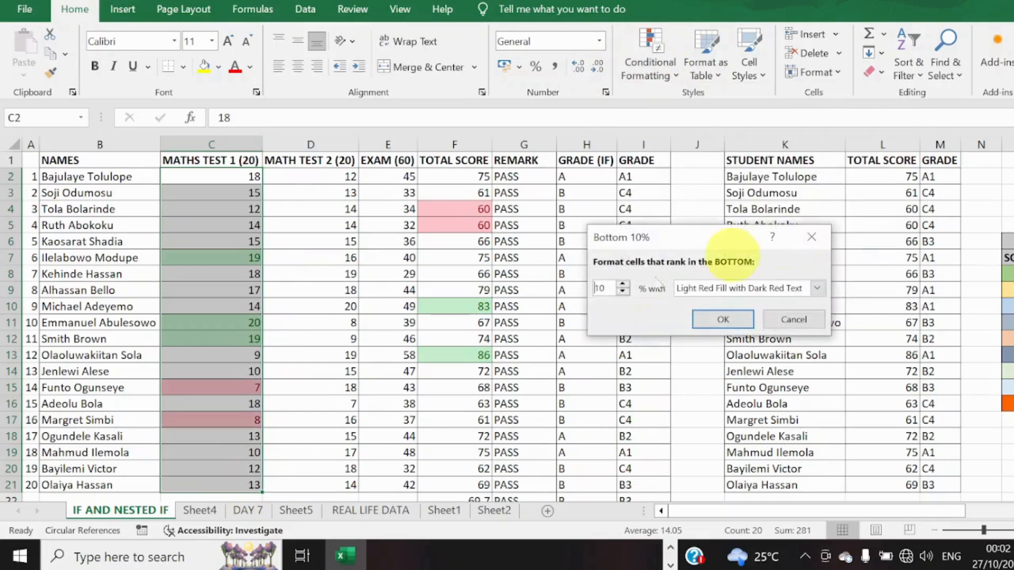
pyautogui.click(720, 318)
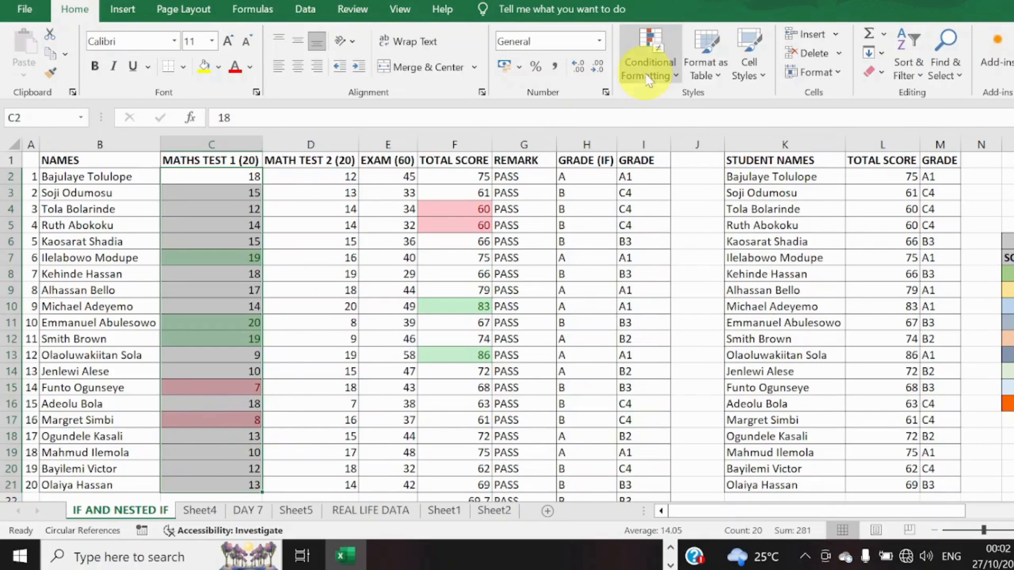
# - Check the formula in F22 that averages the total scores
pyautogui.click(673, 77)
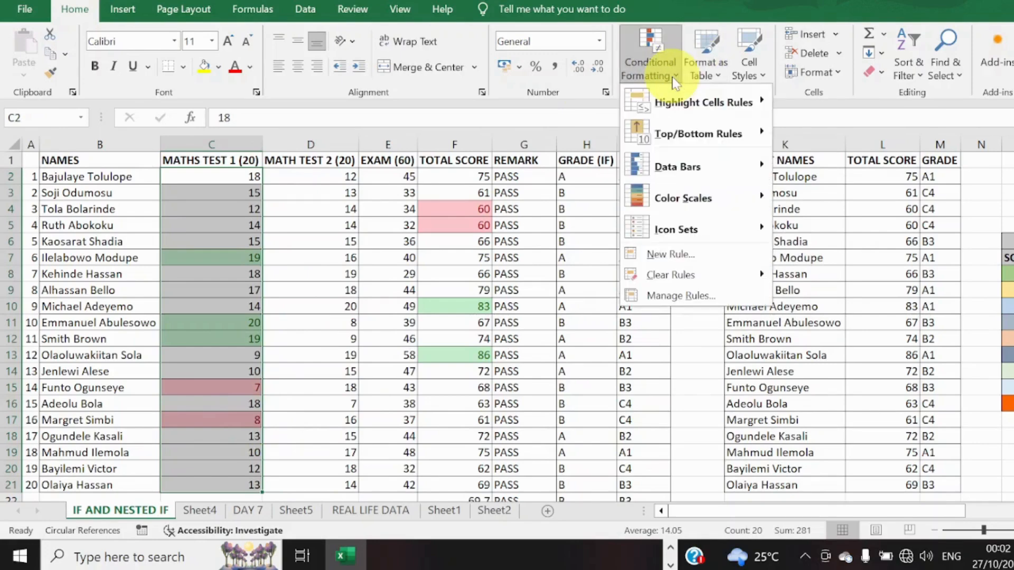
pyautogui.moveTo(715, 137)
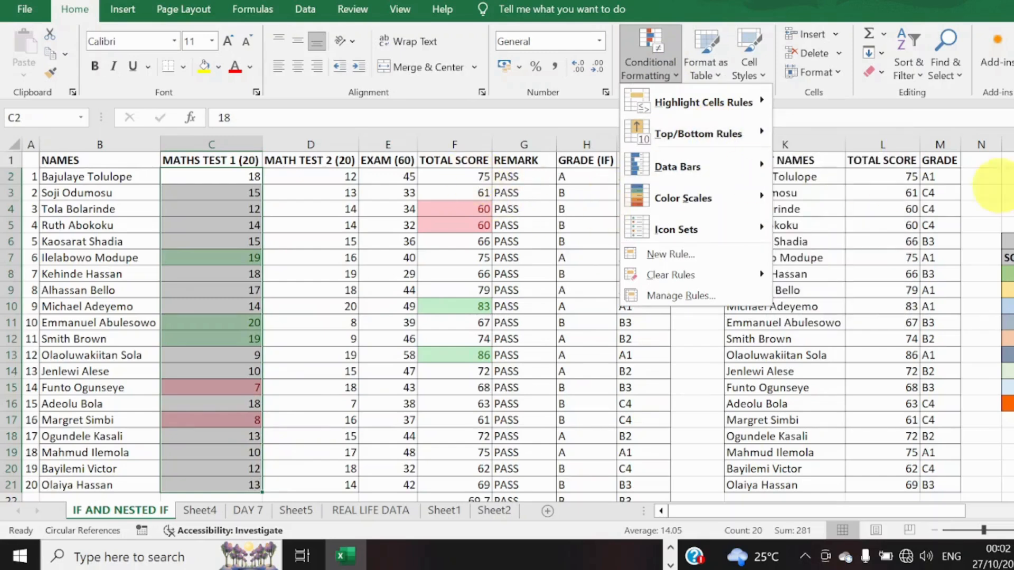
pyautogui.moveTo(1013, 182); pyautogui.dragTo(1013, 203)
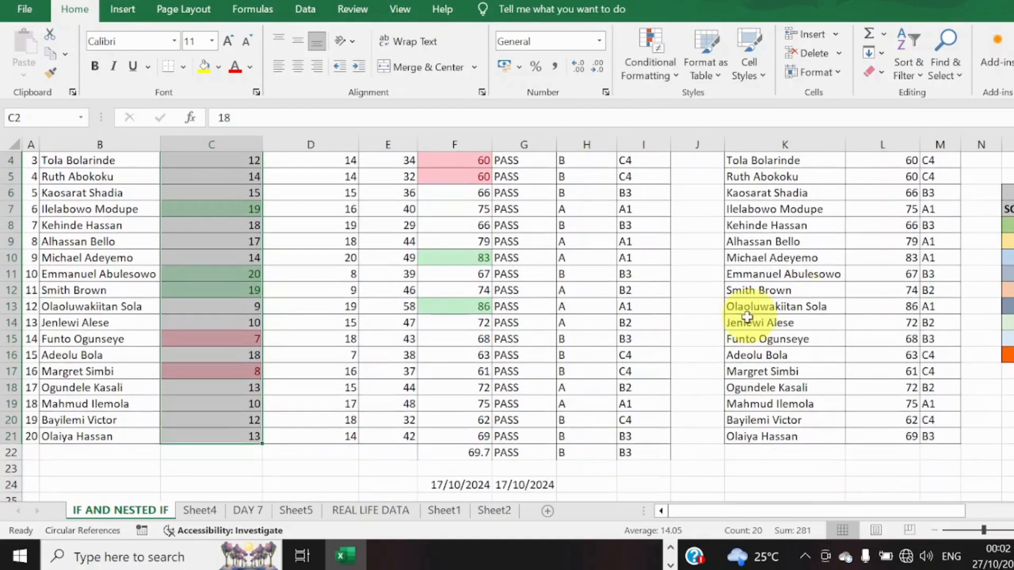
pyautogui.click(474, 450)
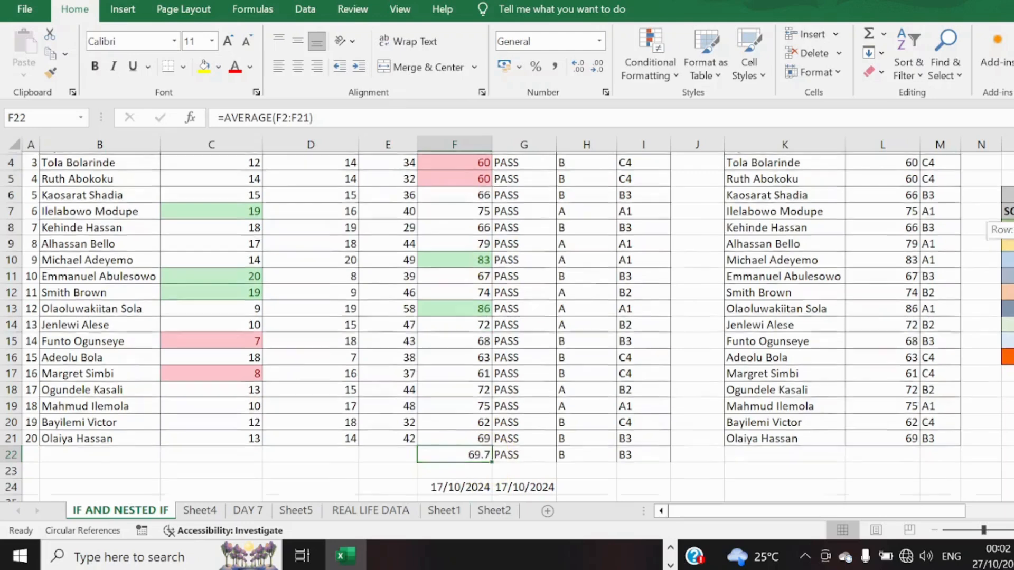
pyautogui.scroll(1, 508, 317)
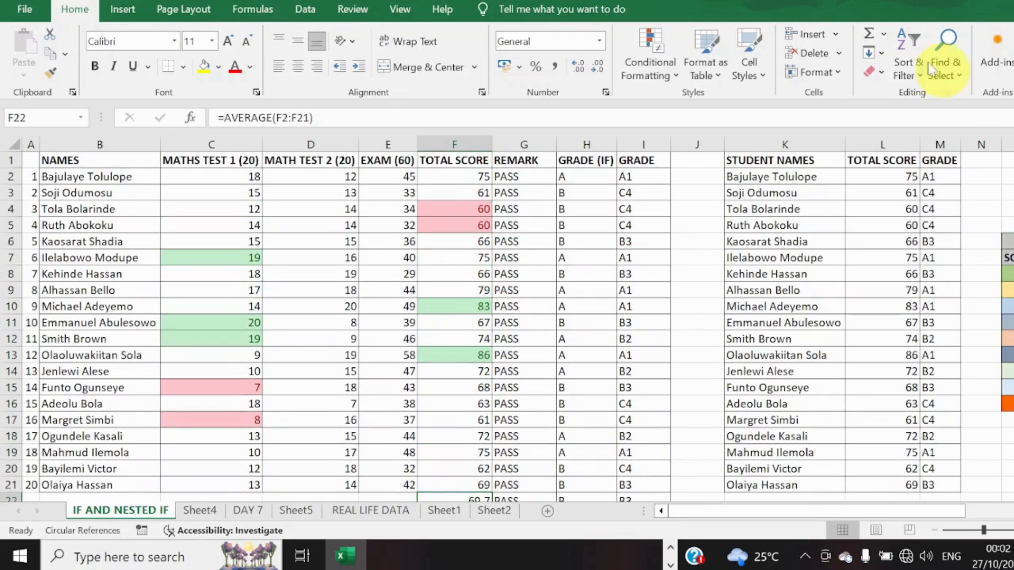
# - Add an Above Average rule to the total scores in F2:F21 with Green Fill with Dark Green Text
pyautogui.click(466, 177)
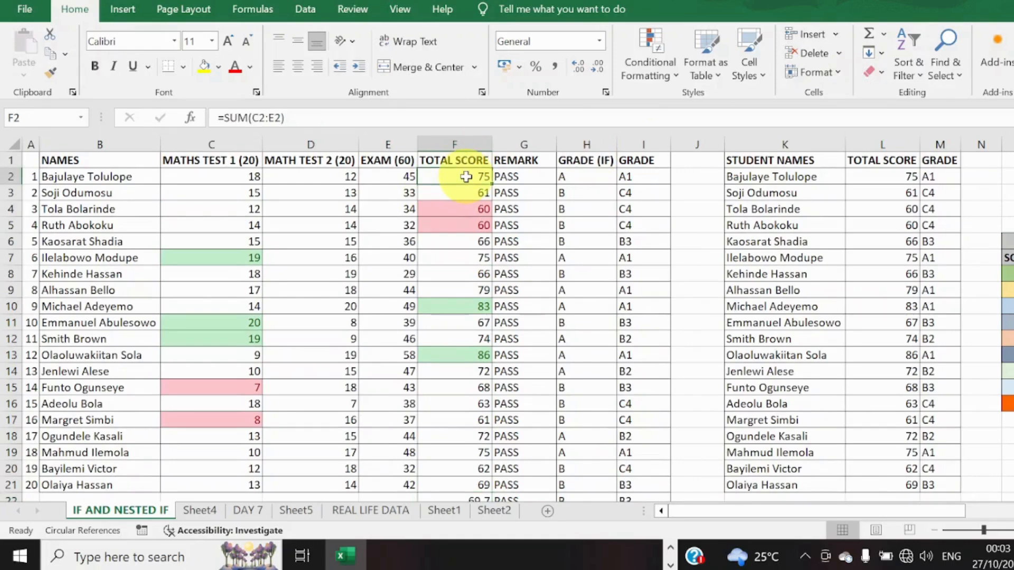
pyautogui.hotkey('ctrl', 'shift', 'Down')
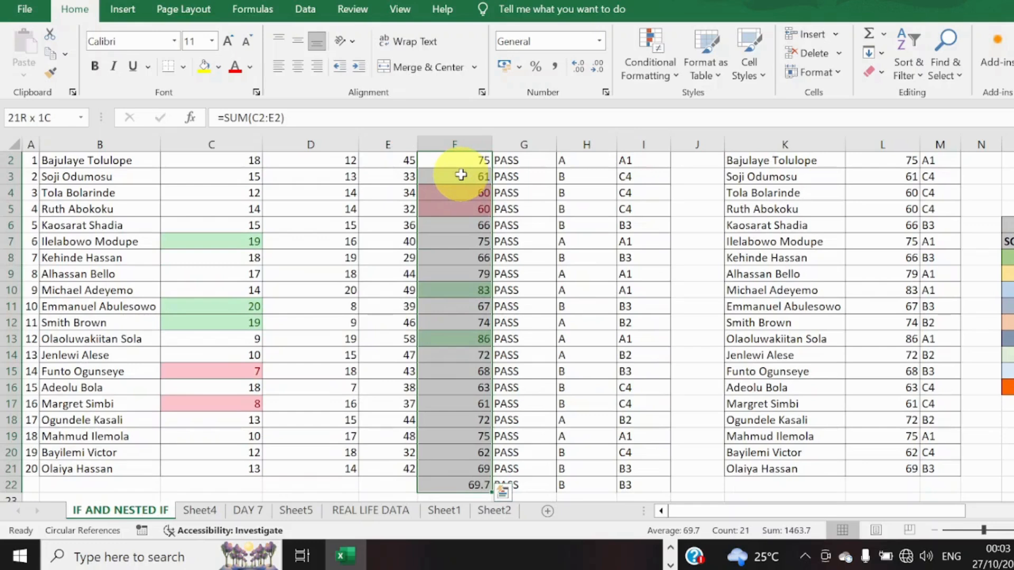
pyautogui.hotkey('shift', 'Up')
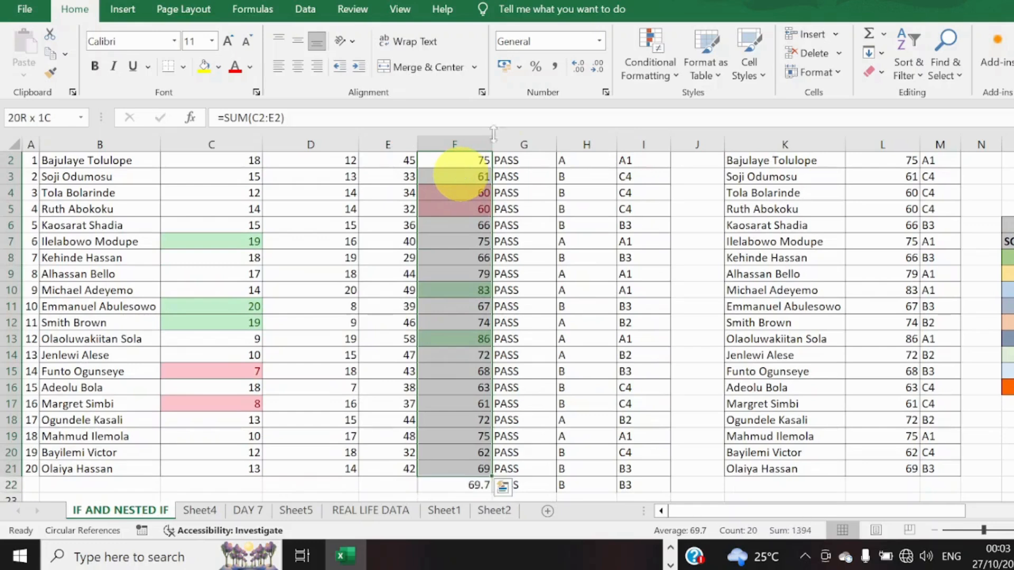
pyautogui.click(651, 64)
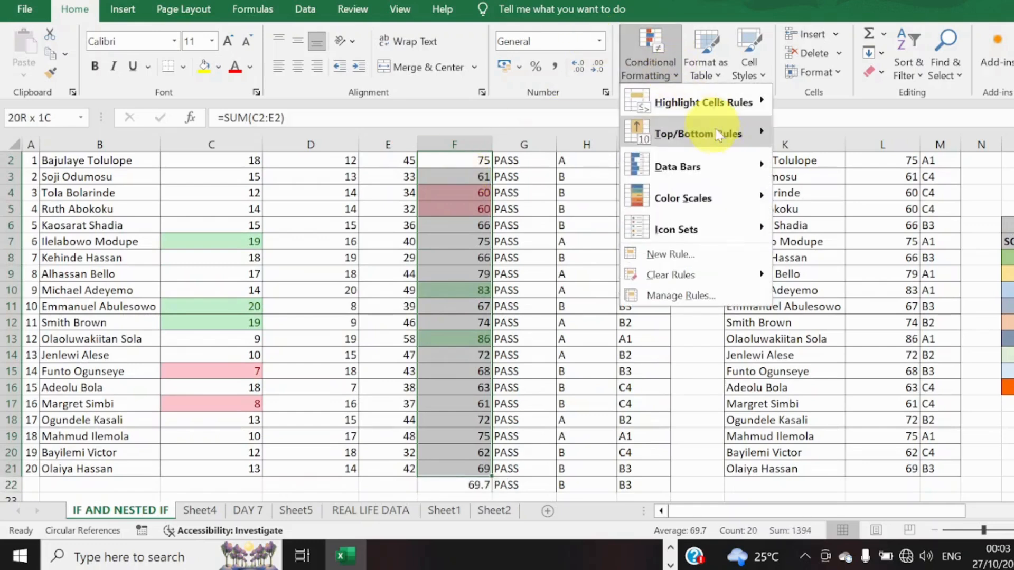
pyautogui.click(869, 249)
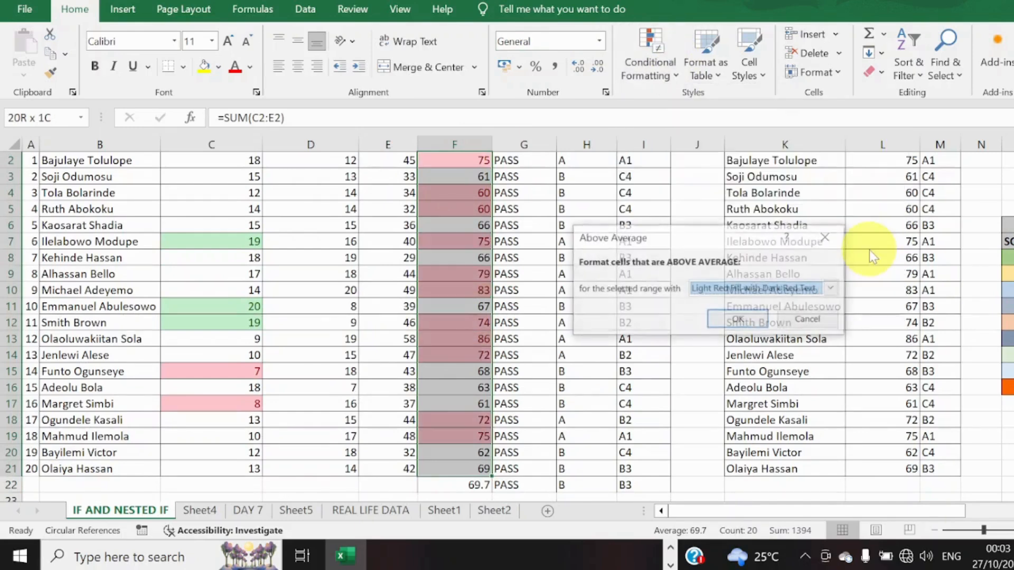
pyautogui.click(750, 291)
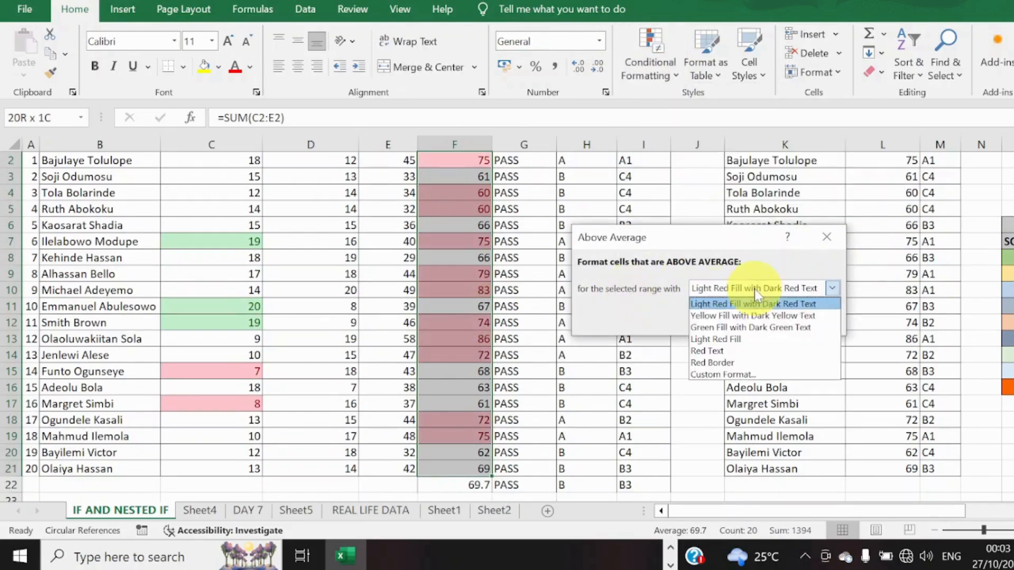
pyautogui.click(761, 327)
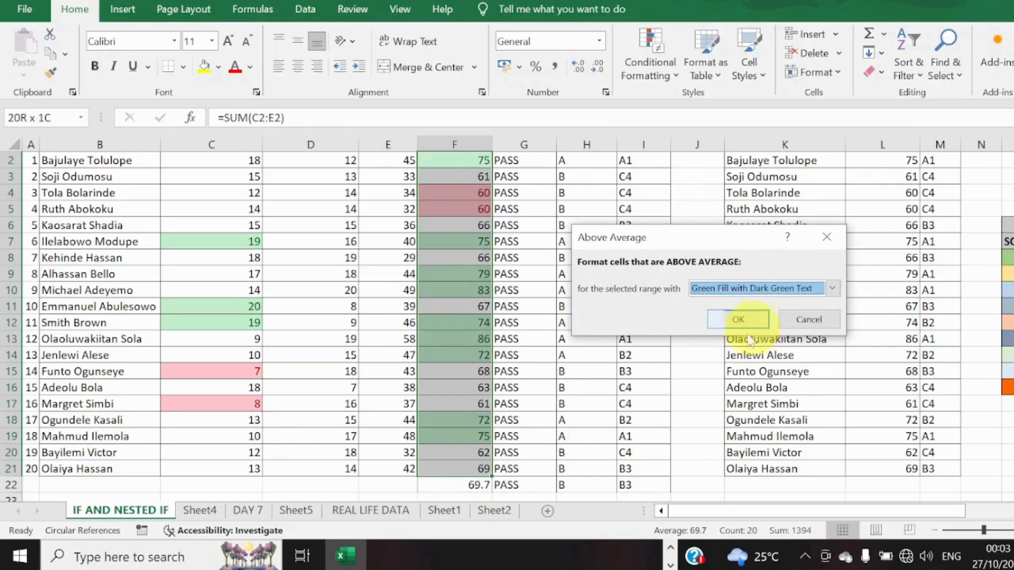
pyautogui.click(742, 321)
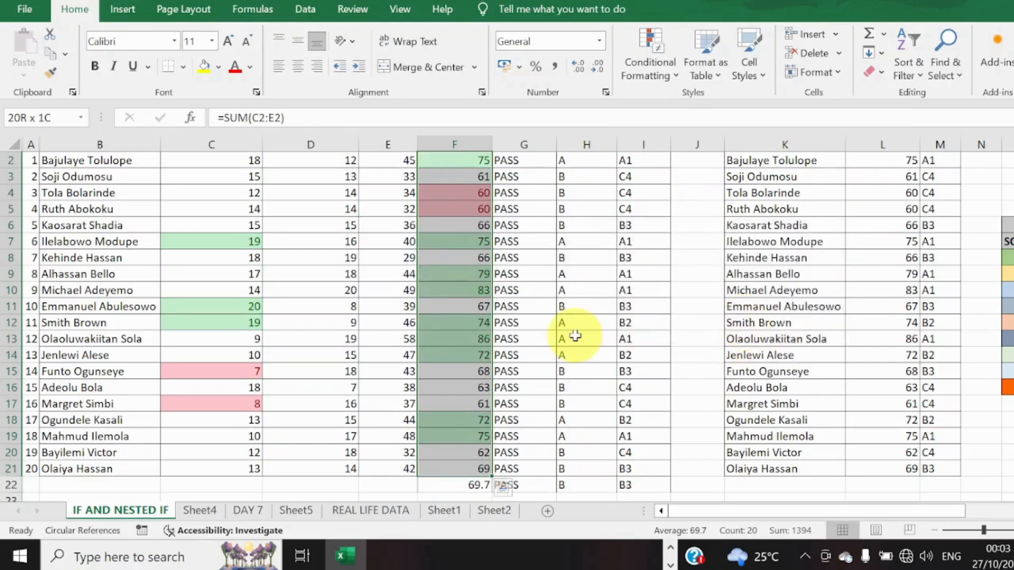
pyautogui.moveTo(1013, 363); pyautogui.dragTo(1013, 351)
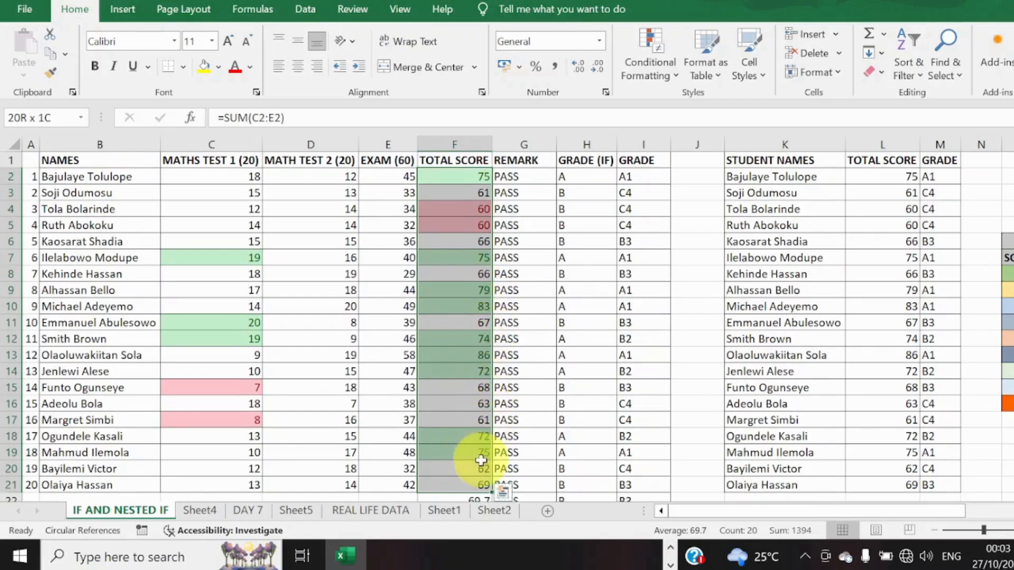
# - Add a Below Average rule to the total scores in F2:F21 with Light Red Fill with Dark Red Text
pyautogui.scroll(-1, 507, 317)
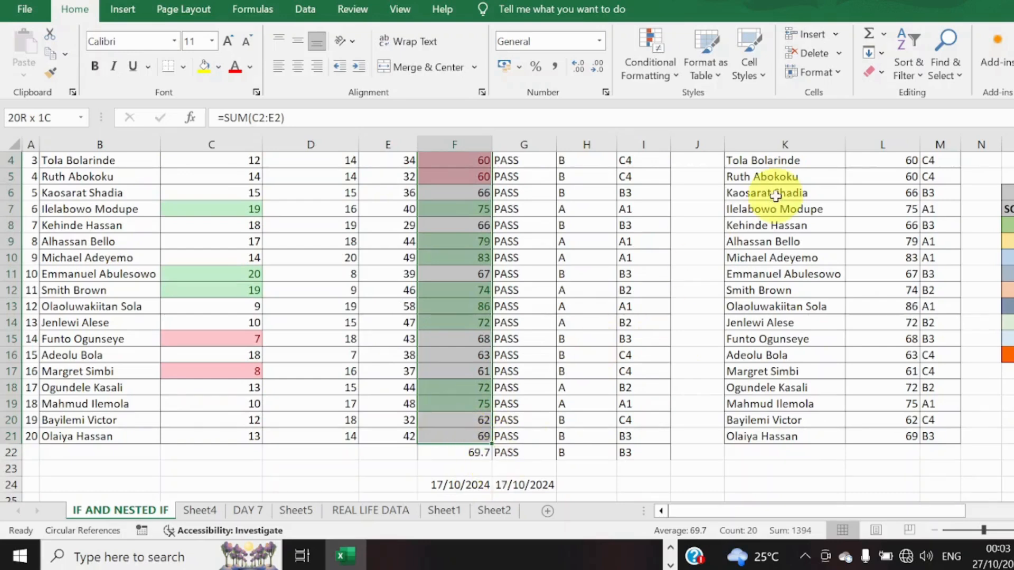
pyautogui.click(679, 80)
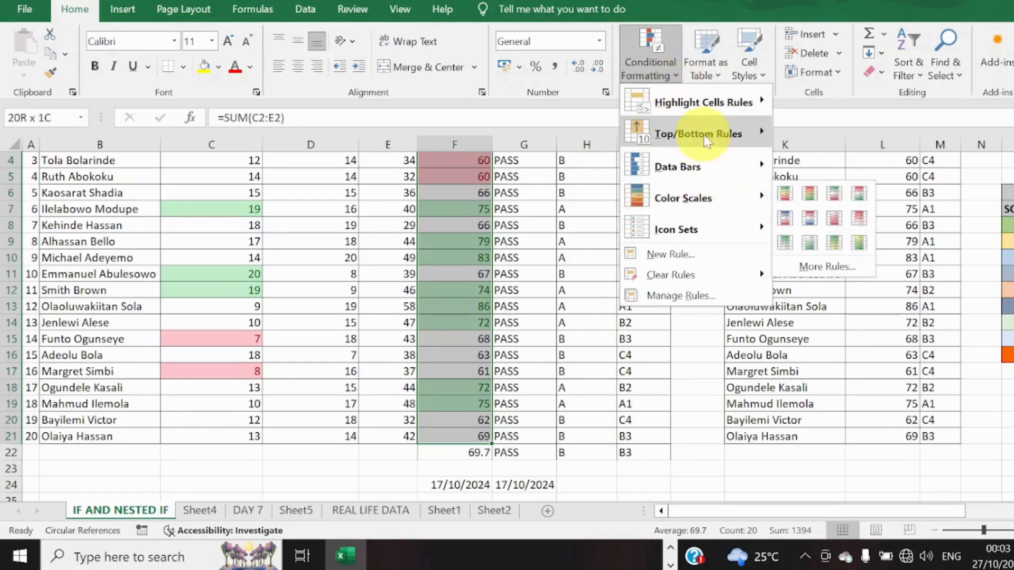
pyautogui.moveTo(711, 138)
pyautogui.click(848, 292)
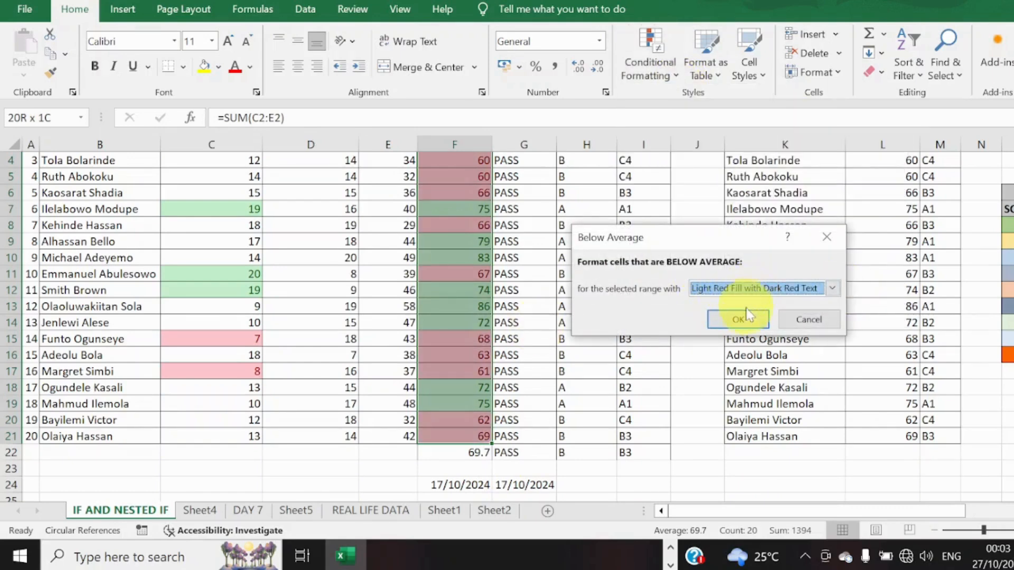
pyautogui.click(739, 319)
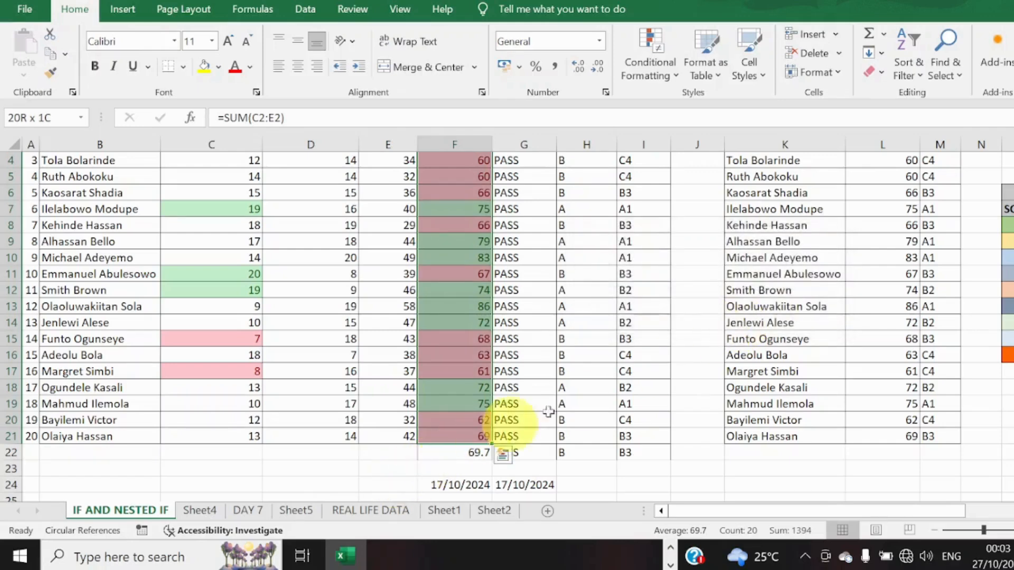
pyautogui.scroll(1, 507, 317)
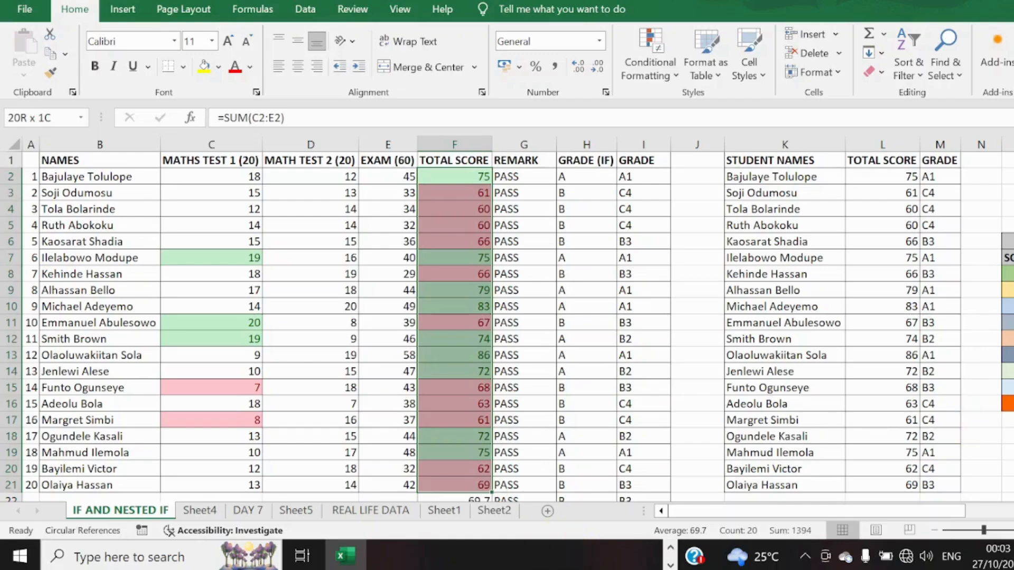
# - Clear the conditional formatting rules from the total scores in F2:F21, and select the whole Maths Test 1 column
pyautogui.moveTo(1013, 351)
pyautogui.mouseDown()
pyautogui.moveTo(1013, 375)
pyautogui.moveTo(1013, 351)
pyautogui.mouseUp()
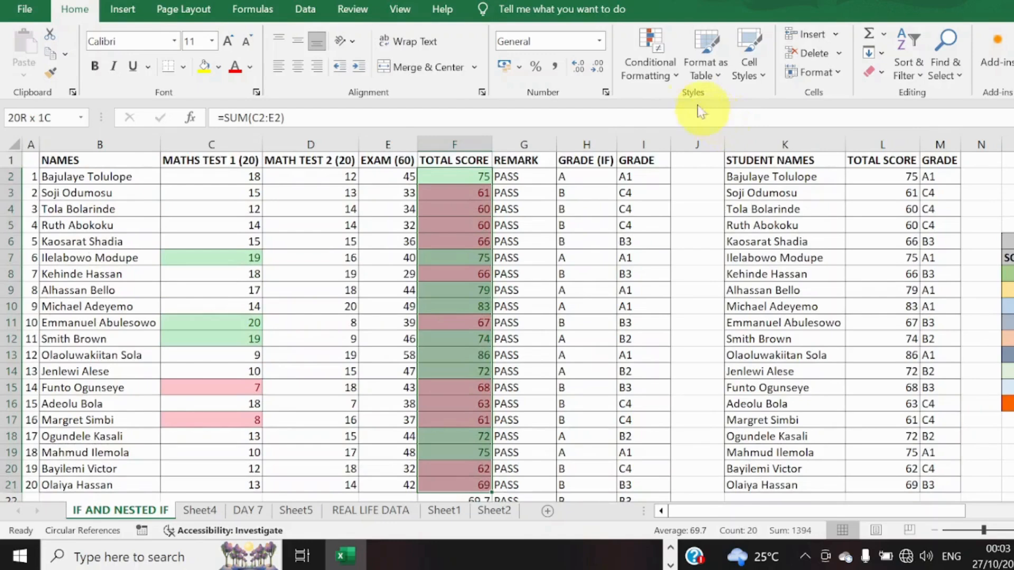
pyautogui.click(672, 80)
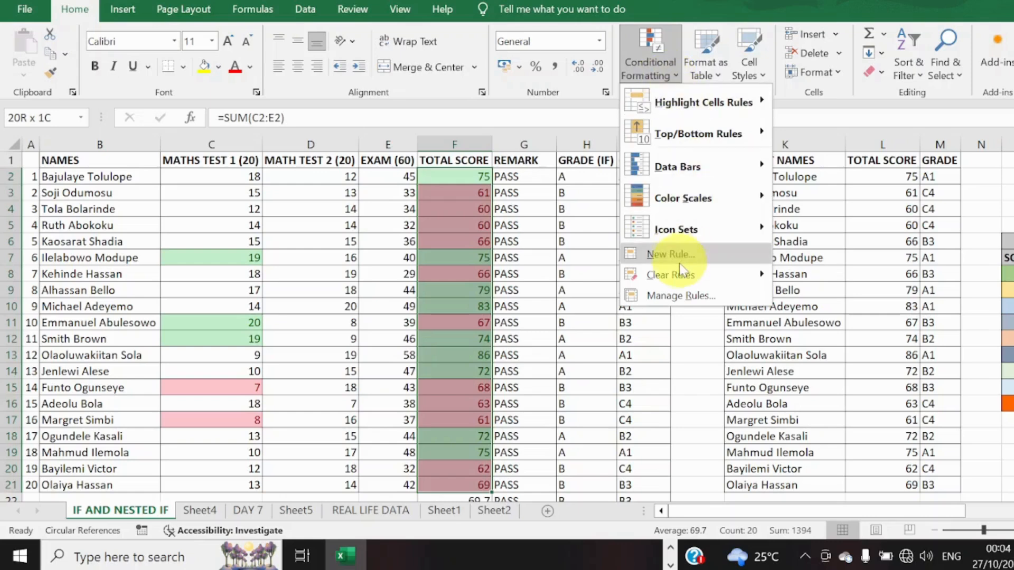
pyautogui.moveTo(681, 278)
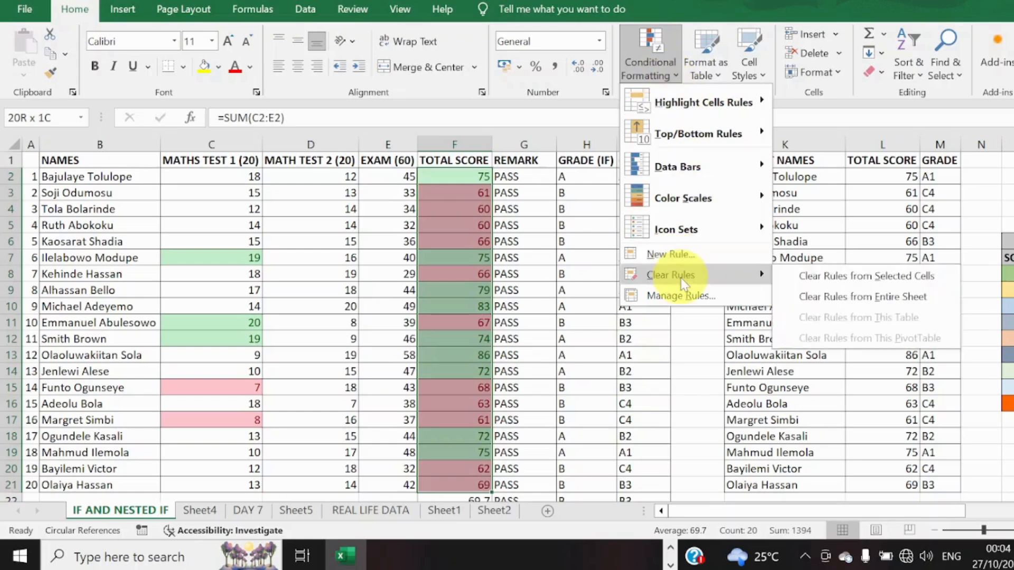
pyautogui.click(840, 276)
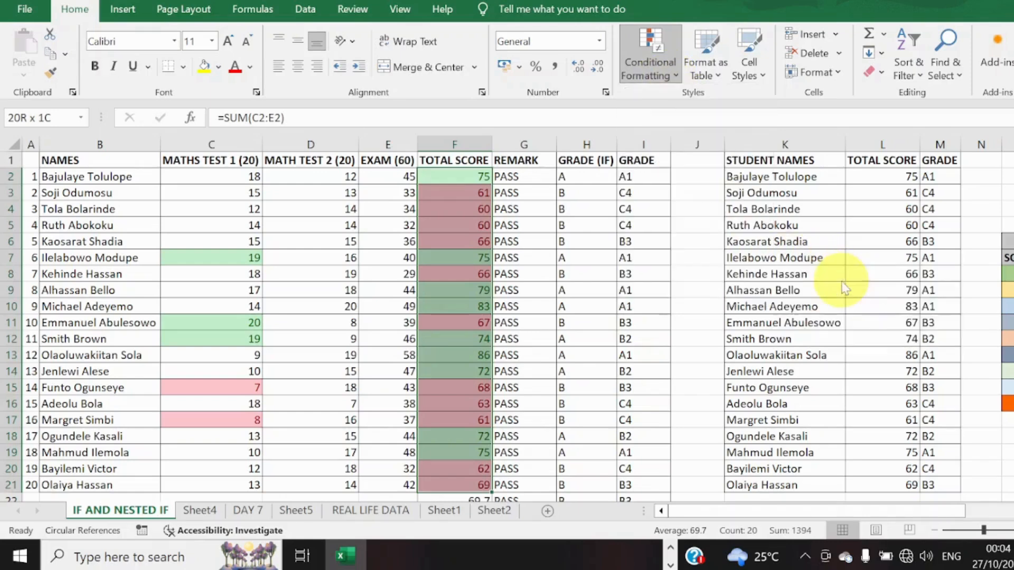
pyautogui.click(218, 141)
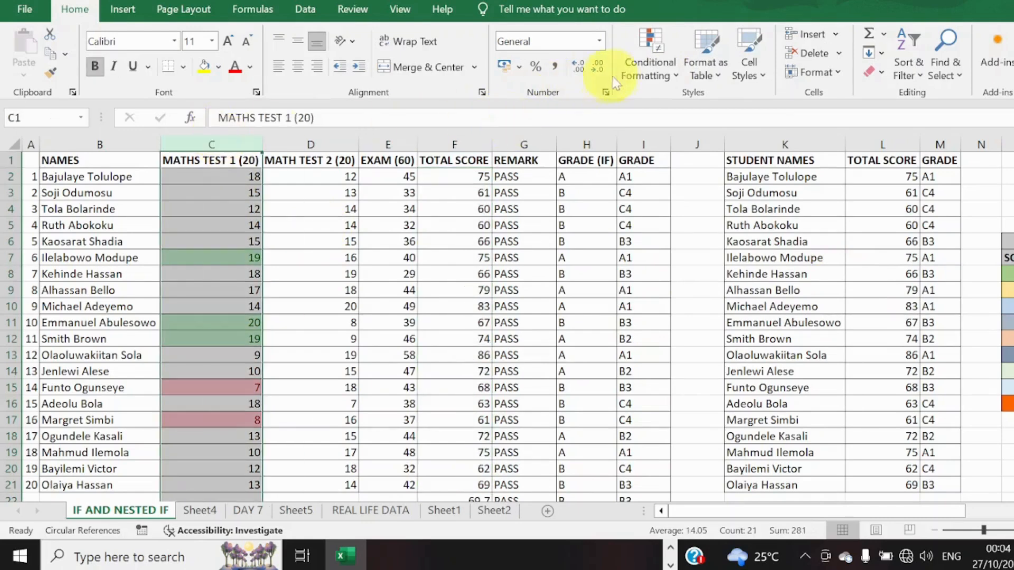
pyautogui.click(650, 68)
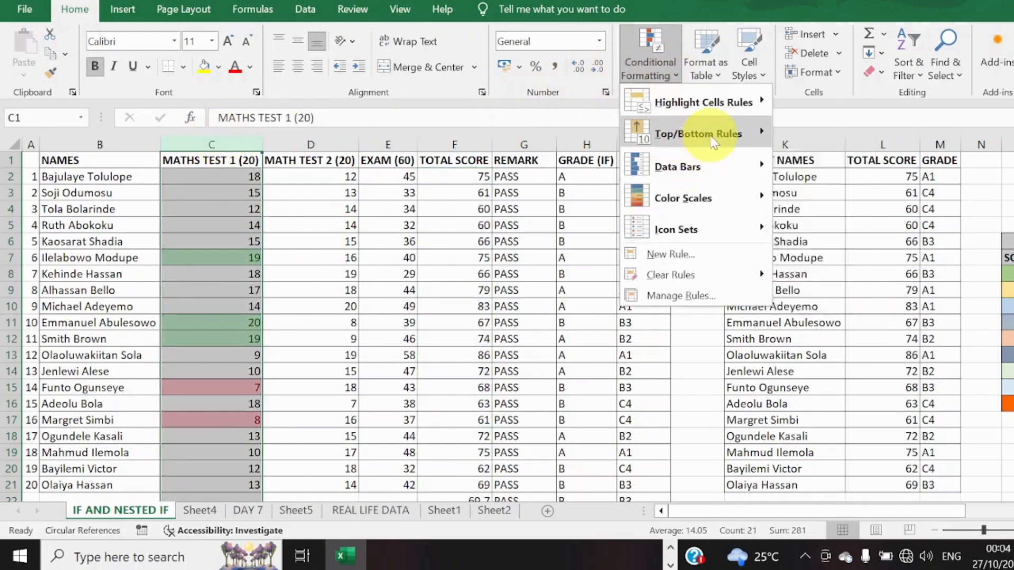
pyautogui.moveTo(714, 143)
pyautogui.click(844, 318)
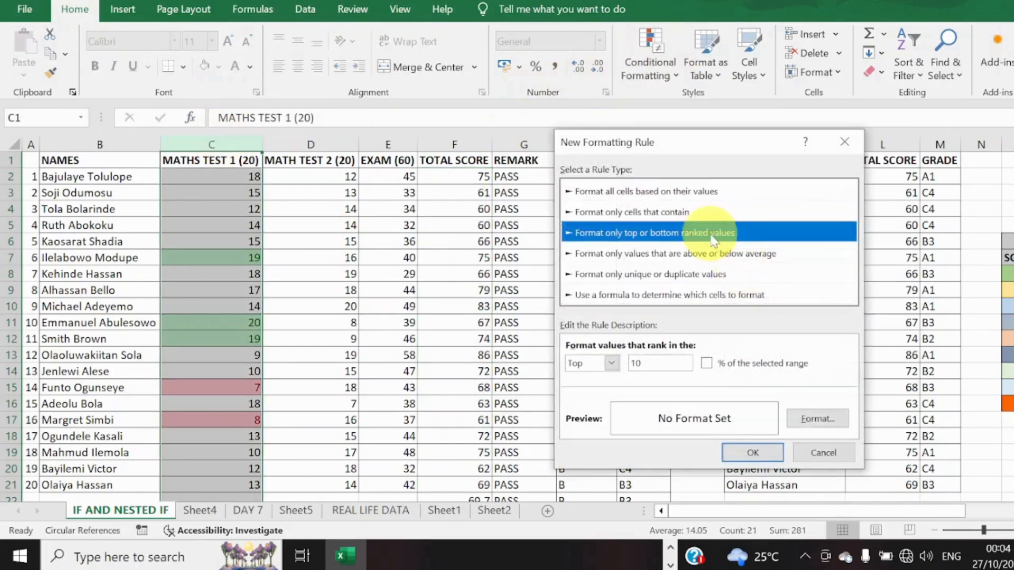
pyautogui.click(822, 452)
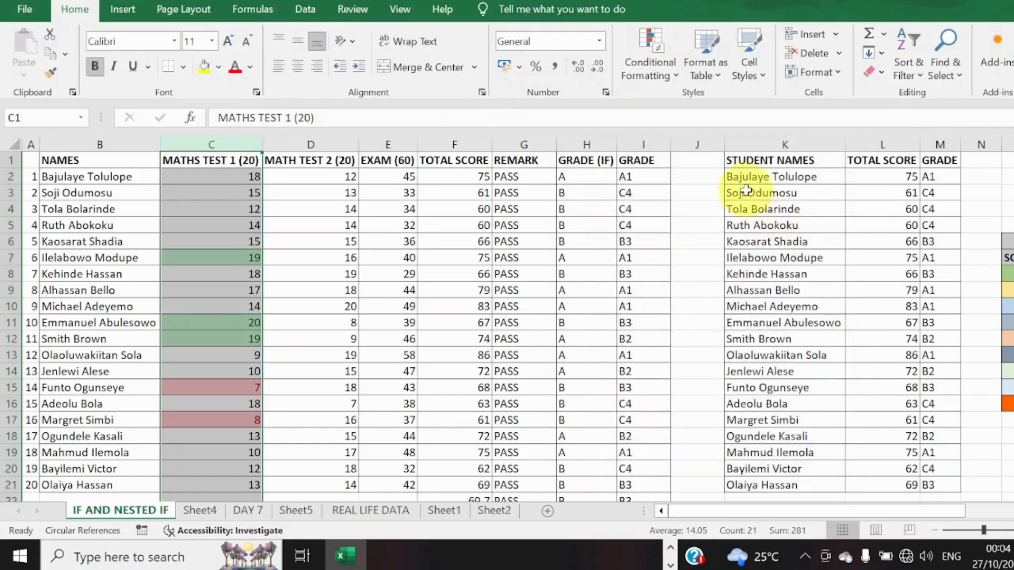
# - Clear the conditional formatting rules from the selected Maths Test 1 column
pyautogui.click(673, 69)
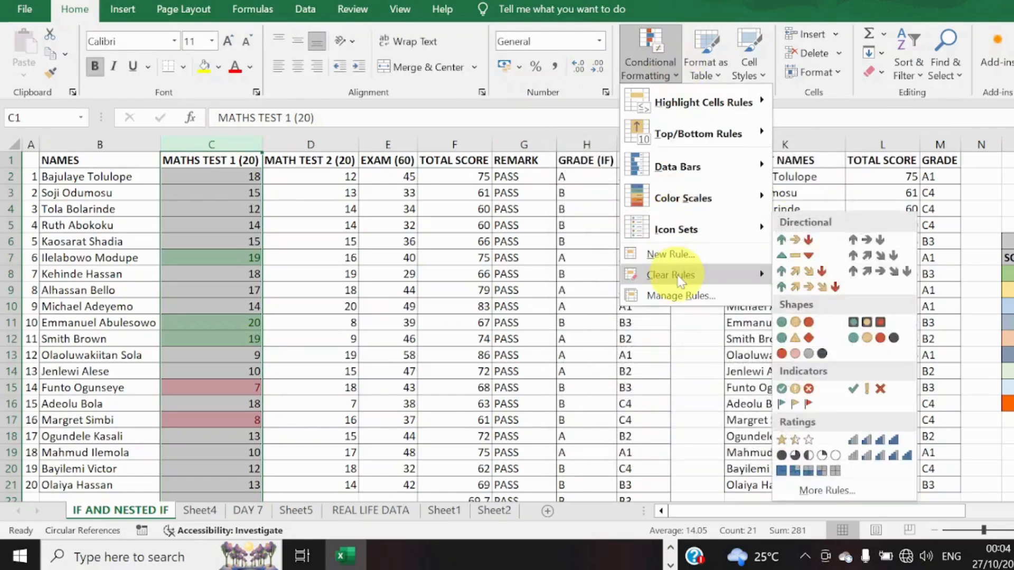
pyautogui.moveTo(679, 280)
pyautogui.click(792, 288)
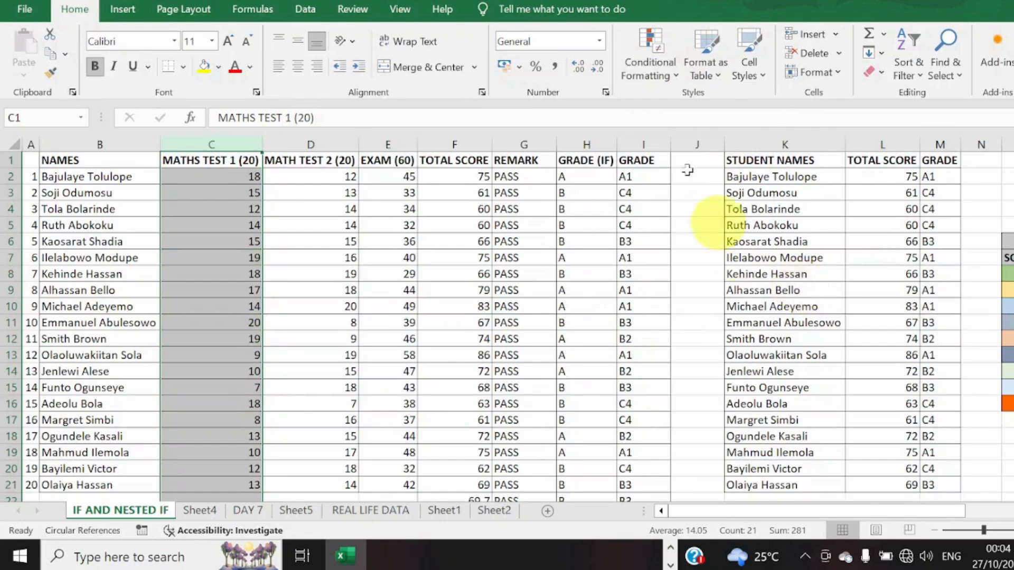
# - Add light blue solid fill data bars to the total scores in F2:F21
pyautogui.moveTo(454, 176); pyautogui.dragTo(432, 446)
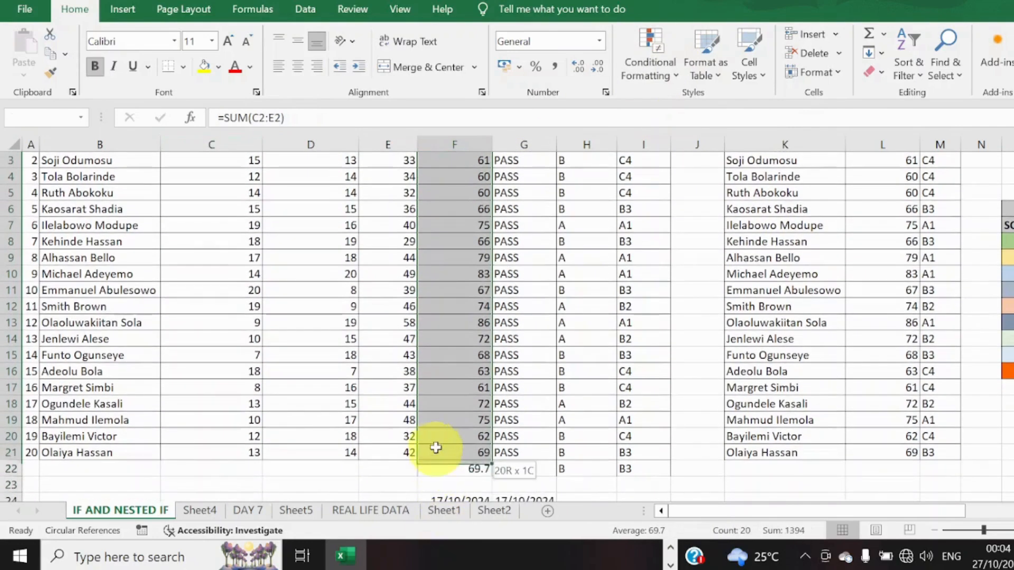
pyautogui.click(661, 78)
pyautogui.moveTo(687, 169)
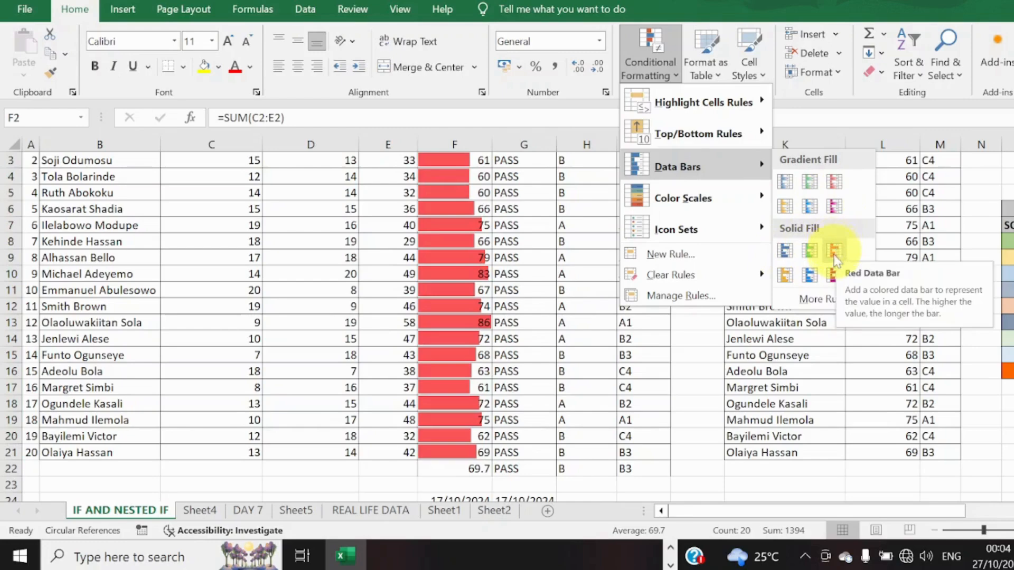
pyautogui.click(812, 272)
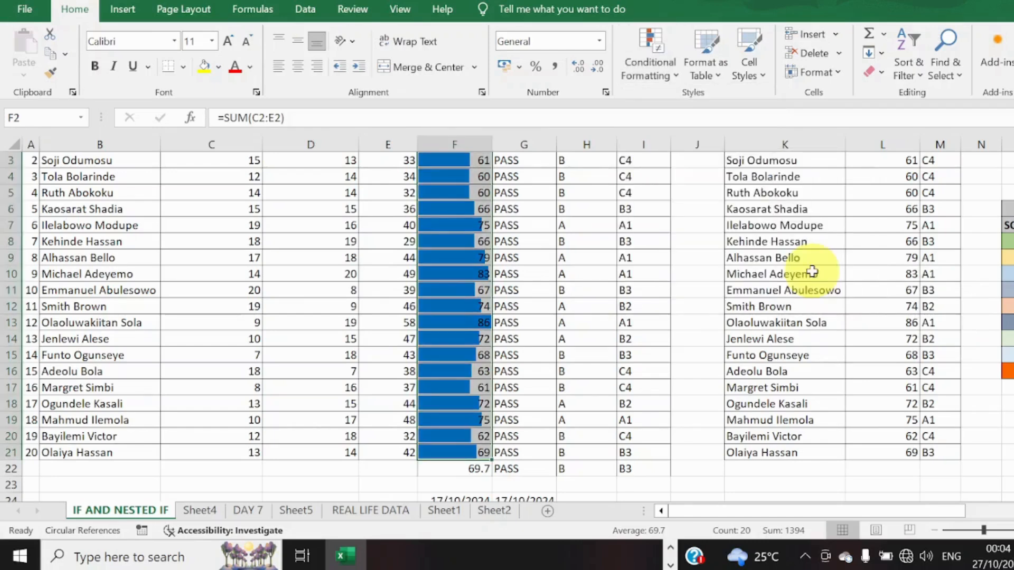
# - Look at the custom data bar rule settings and bar color options for the total scores without adding a rule
pyautogui.click(673, 80)
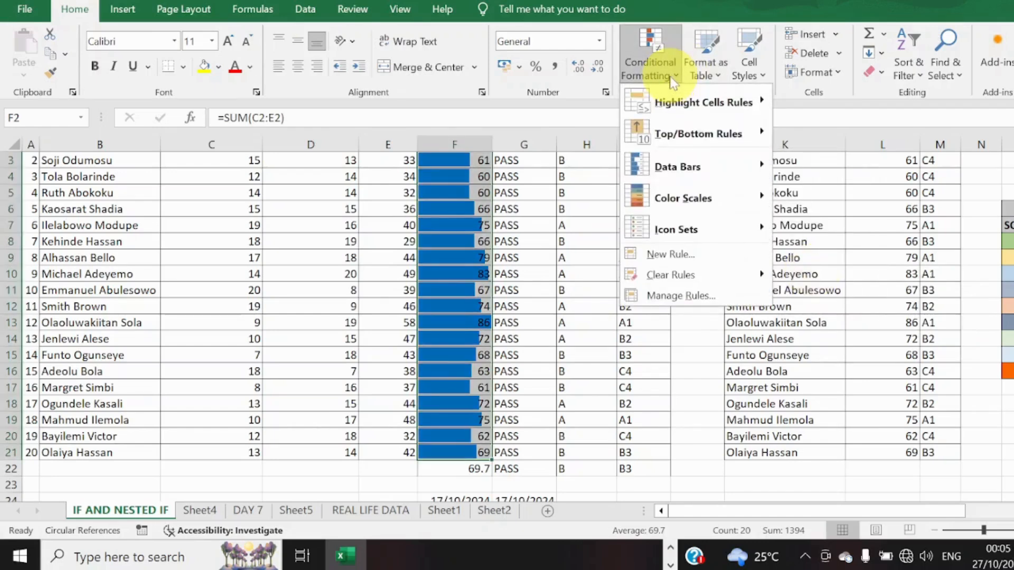
pyautogui.moveTo(716, 161)
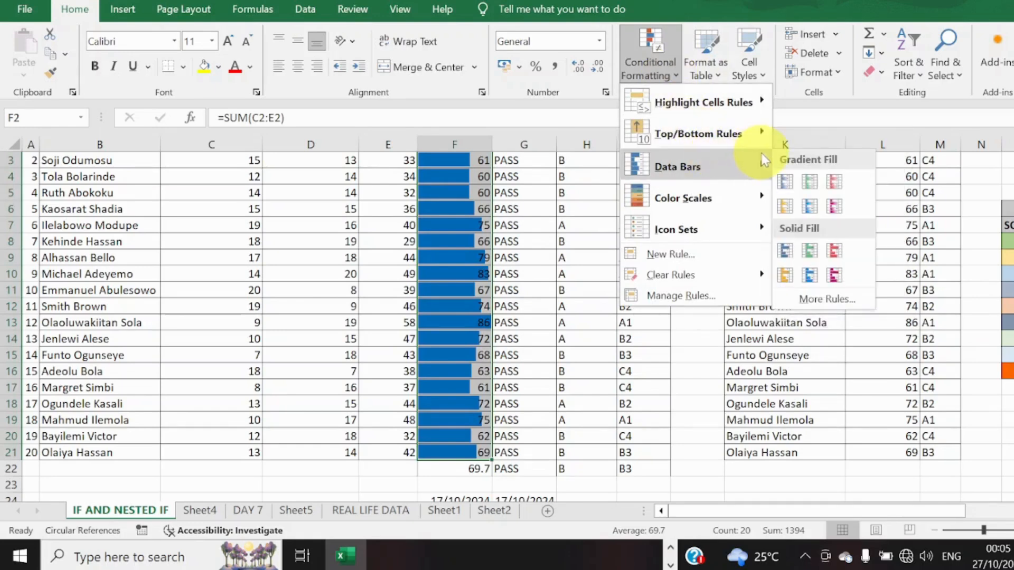
pyautogui.click(822, 301)
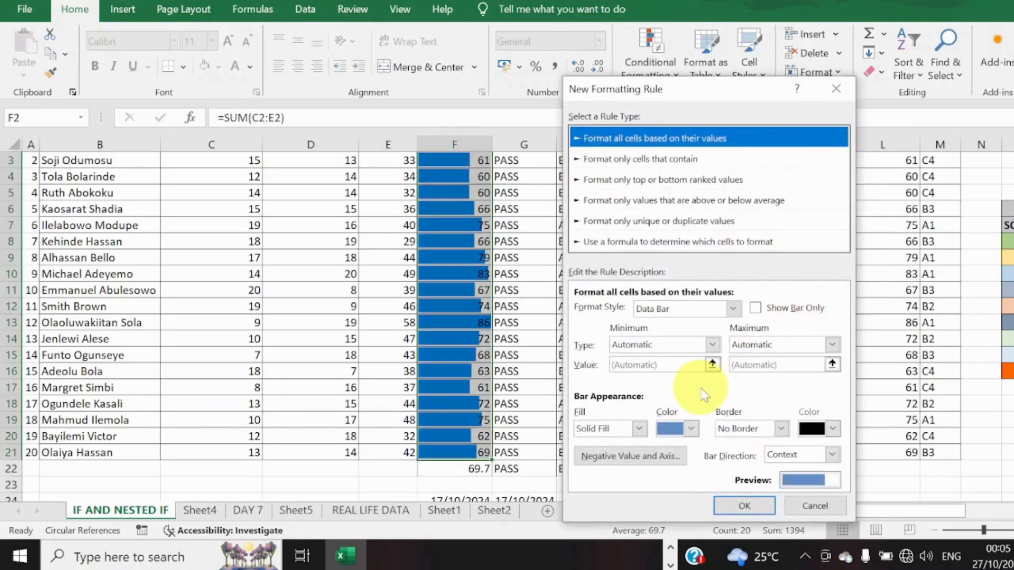
pyautogui.click(692, 428)
pyautogui.click(691, 428)
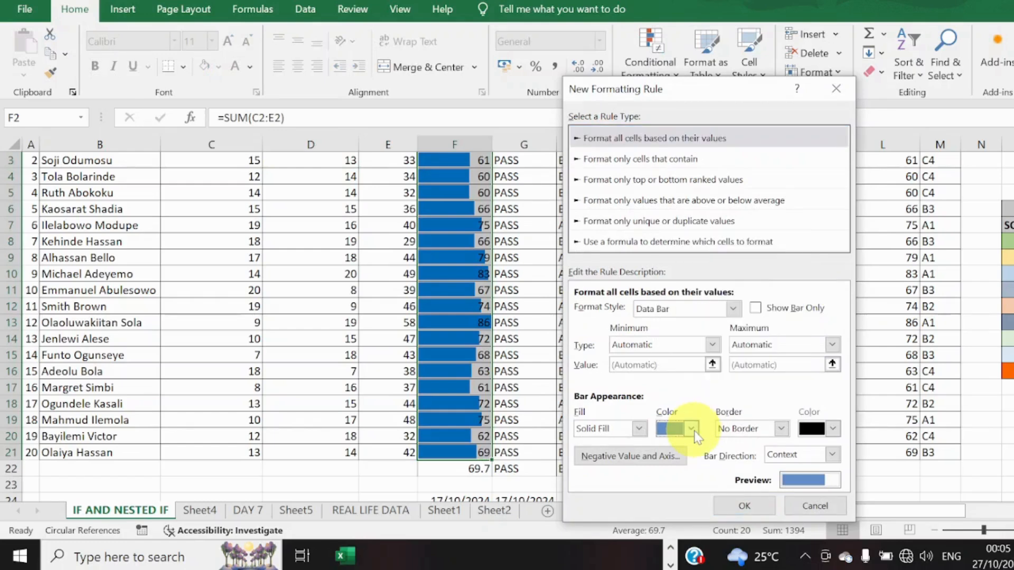
pyautogui.click(847, 80)
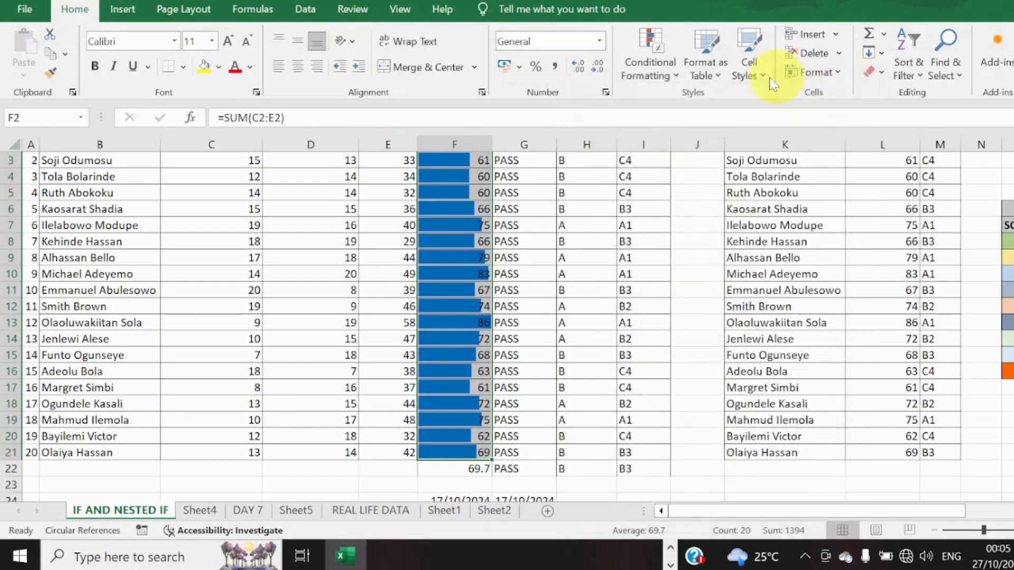
# - Clear the conditional formatting rules from the entire sheet
pyautogui.click(680, 80)
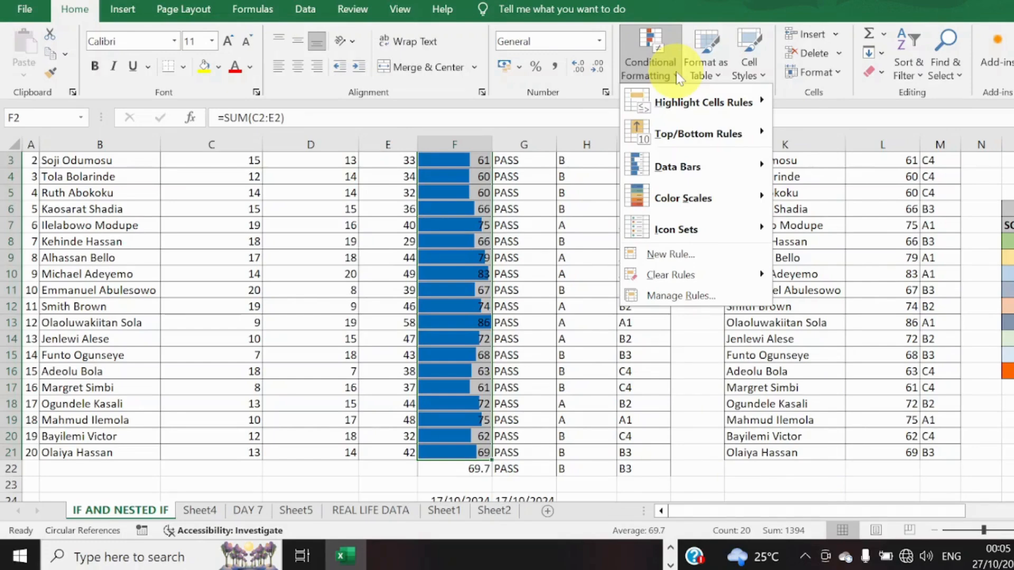
pyautogui.moveTo(707, 168)
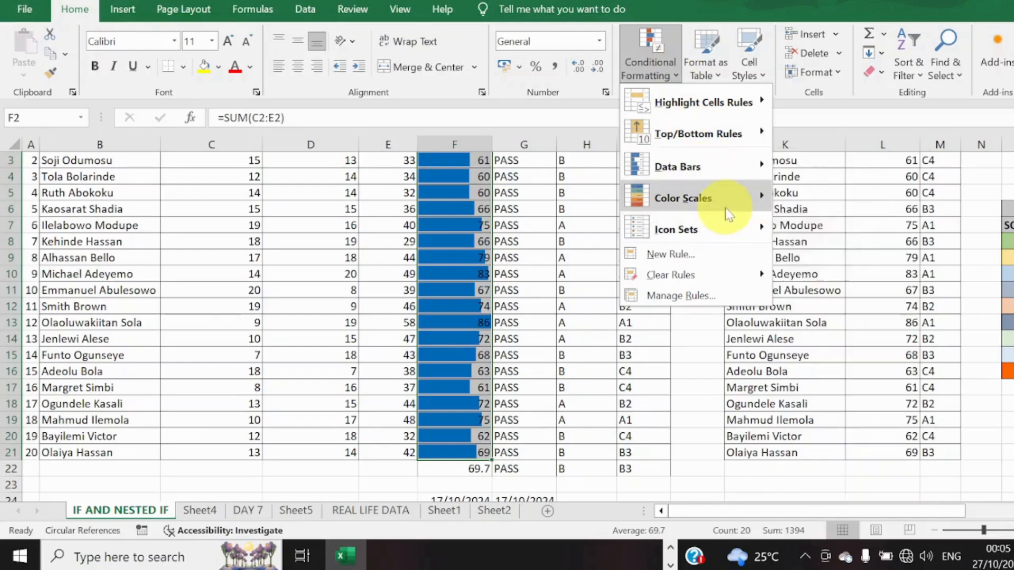
pyautogui.moveTo(728, 211)
pyautogui.moveTo(703, 274)
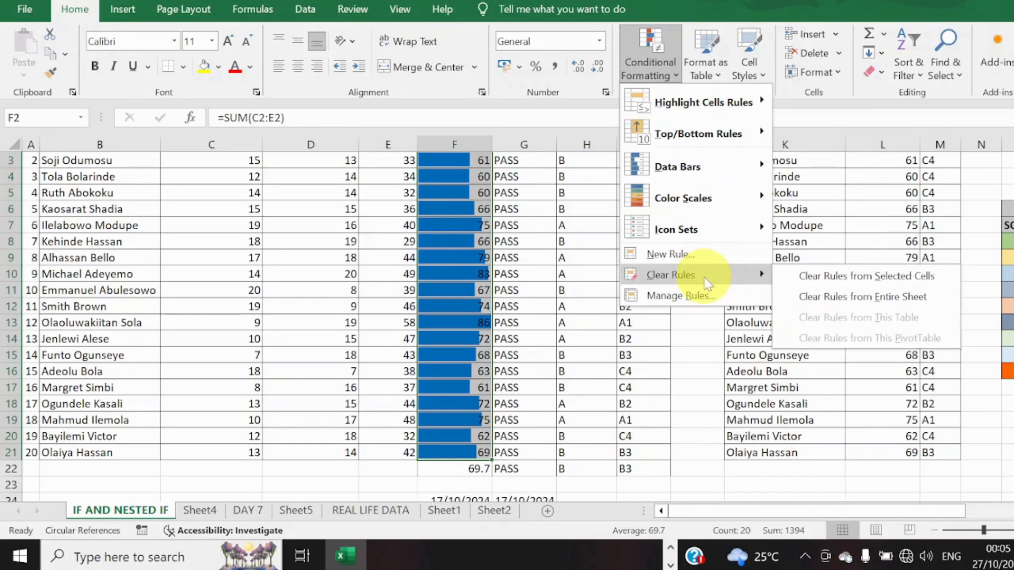
pyautogui.click(846, 296)
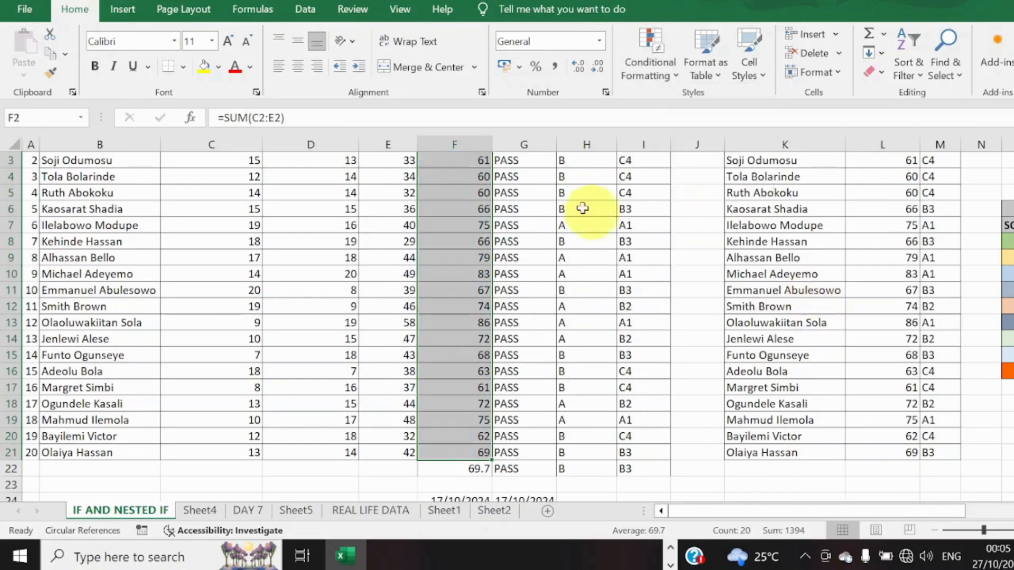
# - Apply the Green-Yellow-Red color scale to the total scores in F2:F21
pyautogui.click(675, 76)
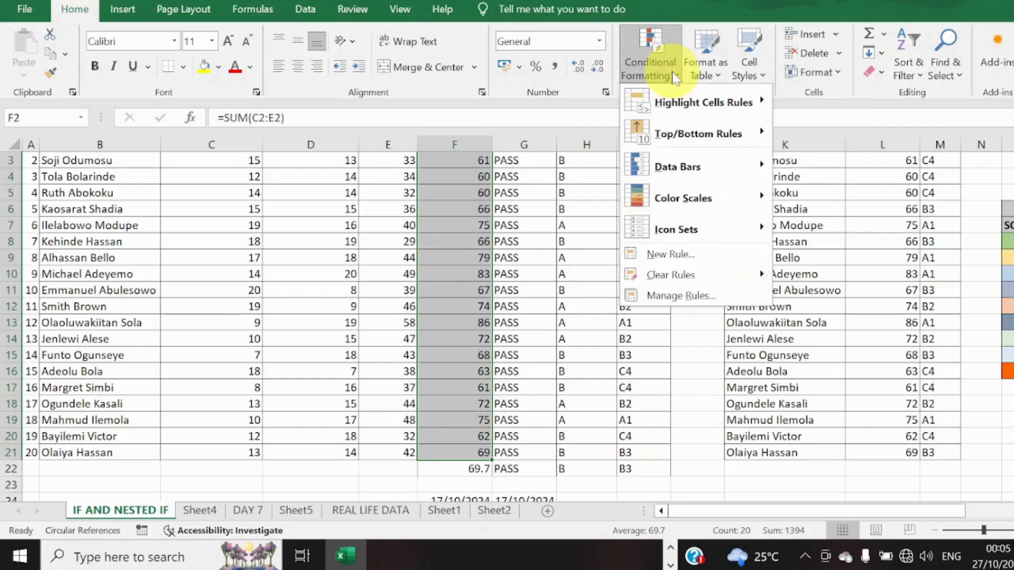
pyautogui.moveTo(721, 200)
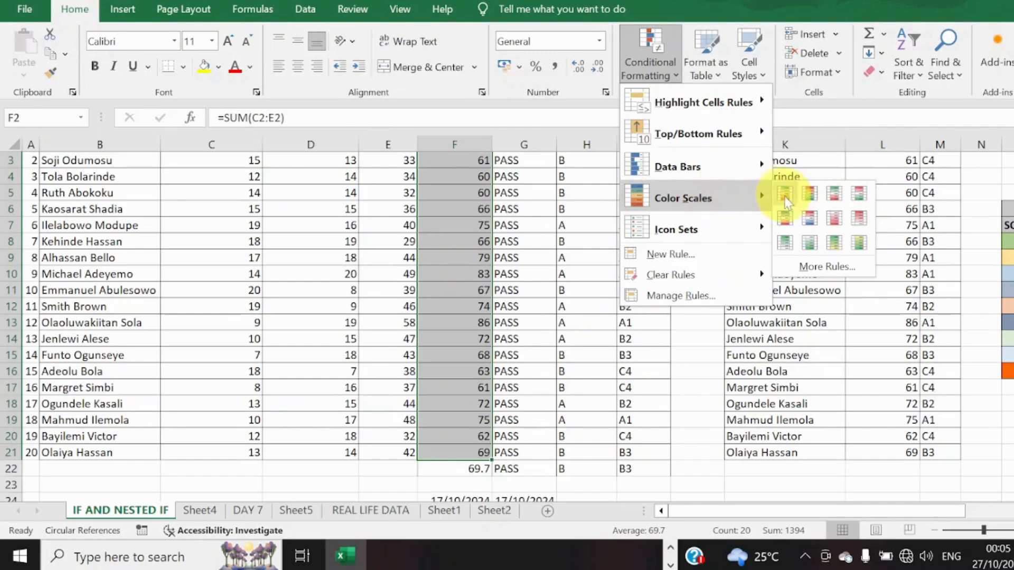
pyautogui.click(790, 276)
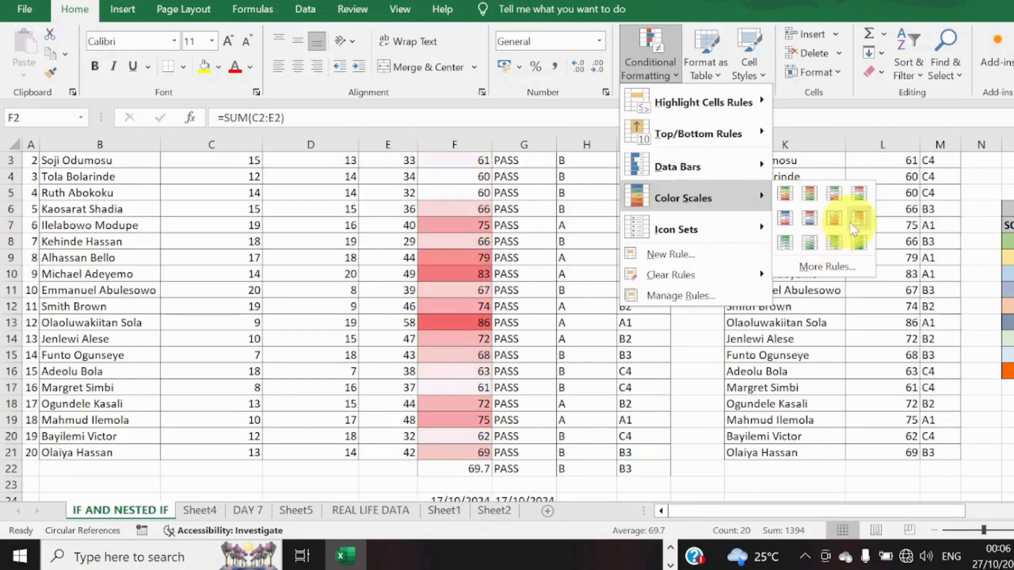
pyautogui.click(788, 200)
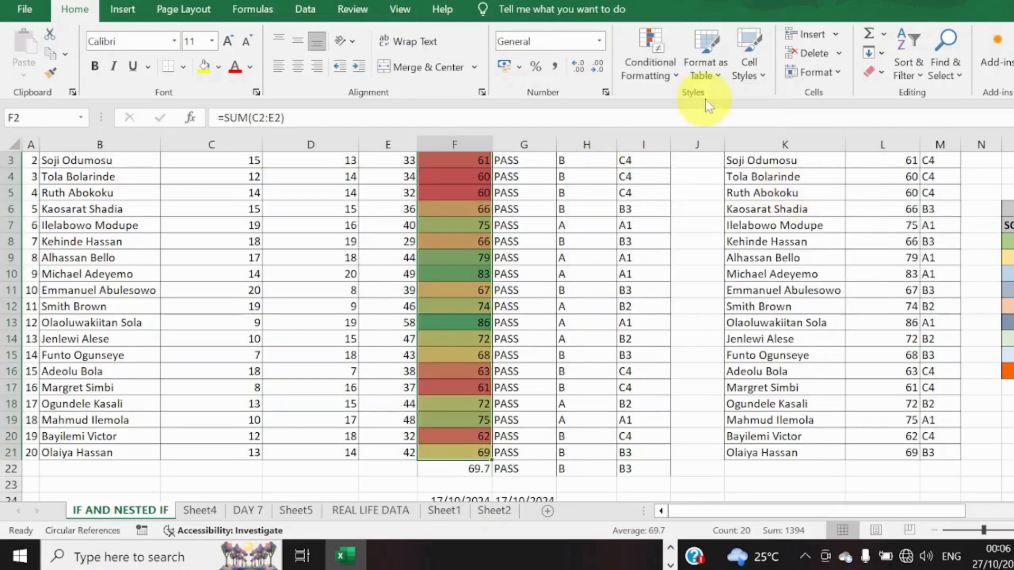
# - Review the total scores' color scale rule in the Rules Manager and its format style choices, keeping 3-Color Scale
pyautogui.click(680, 72)
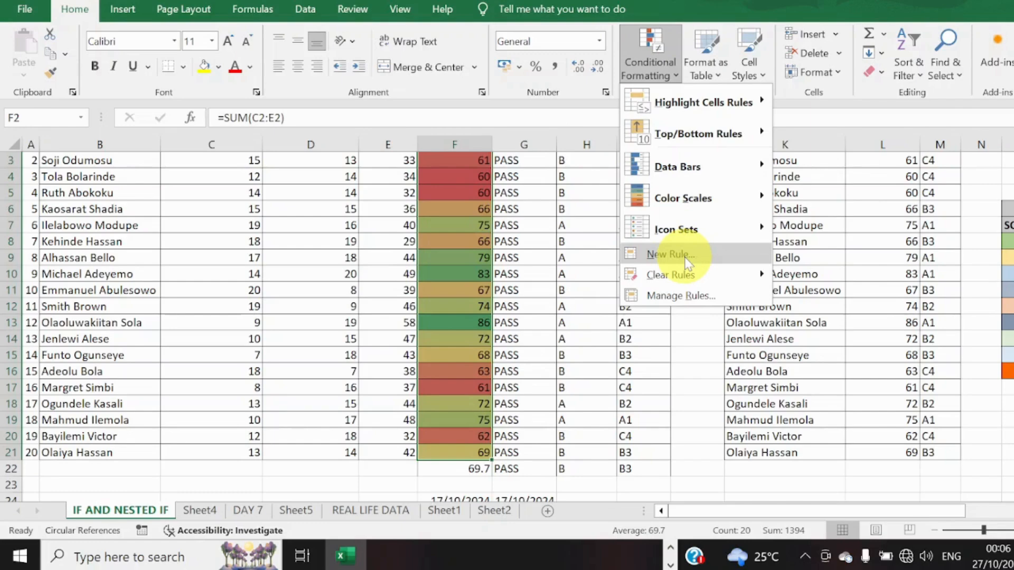
pyautogui.click(682, 295)
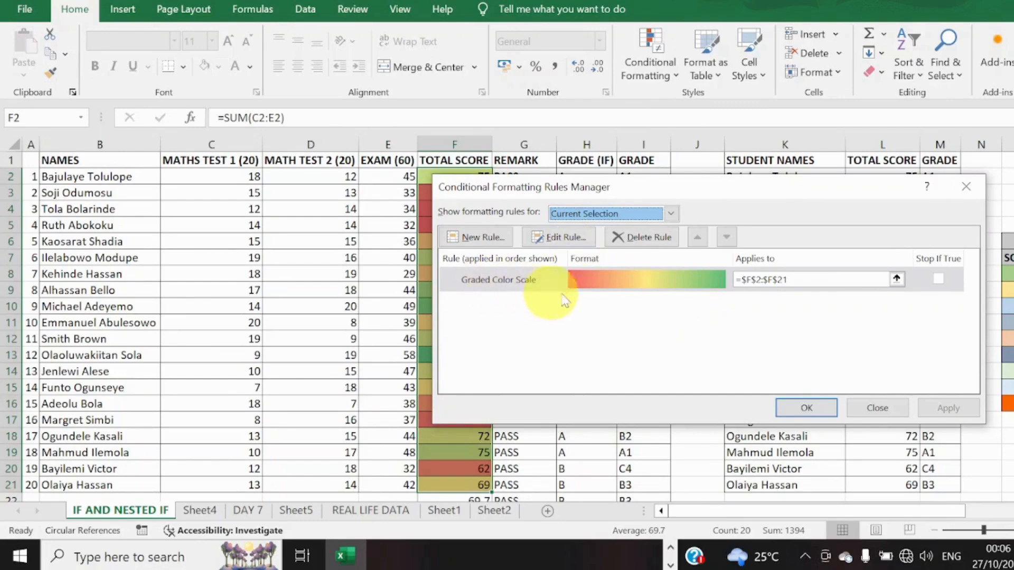
pyautogui.click(564, 237)
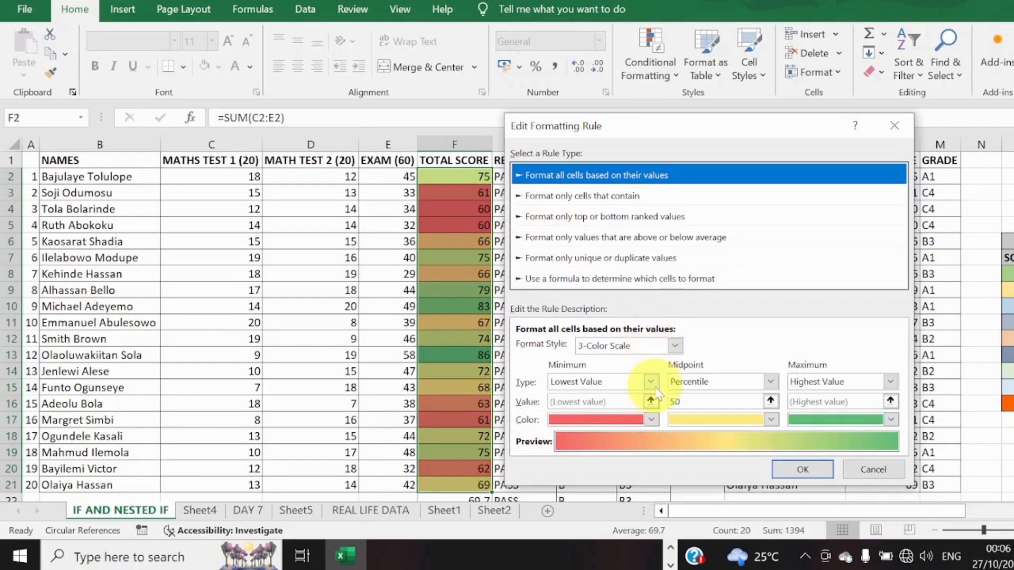
pyautogui.click(676, 346)
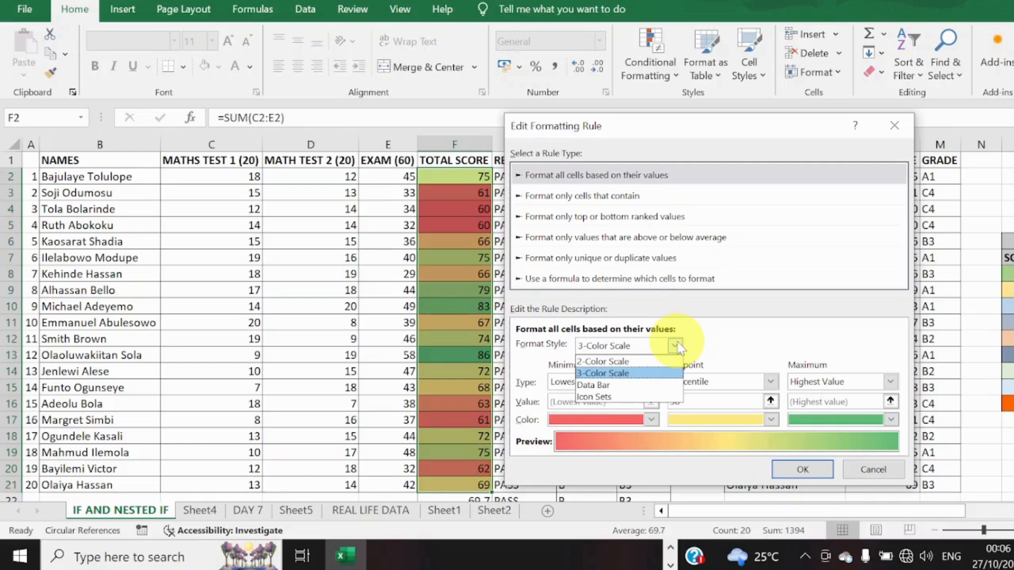
pyautogui.click(676, 346)
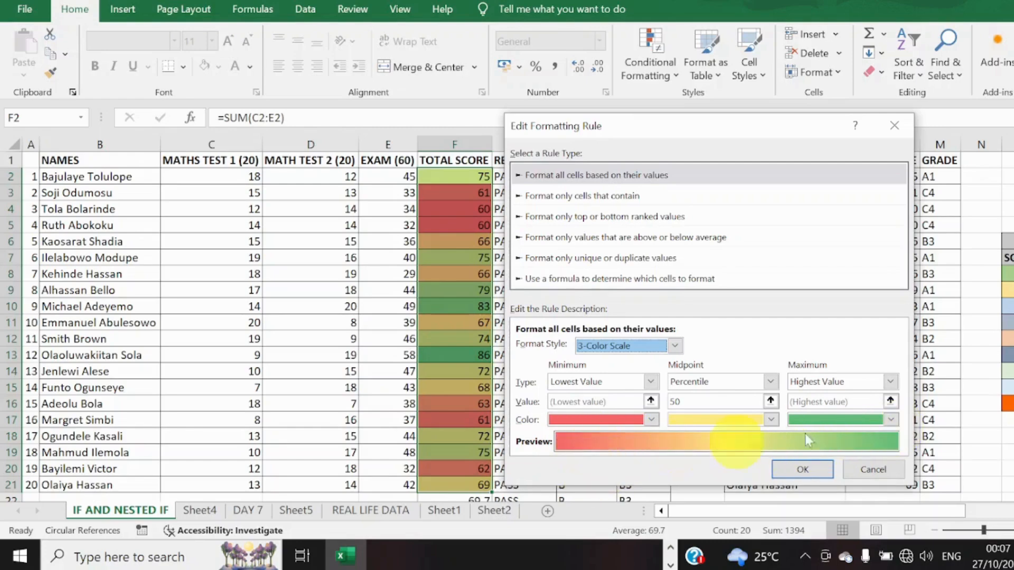
pyautogui.click(802, 470)
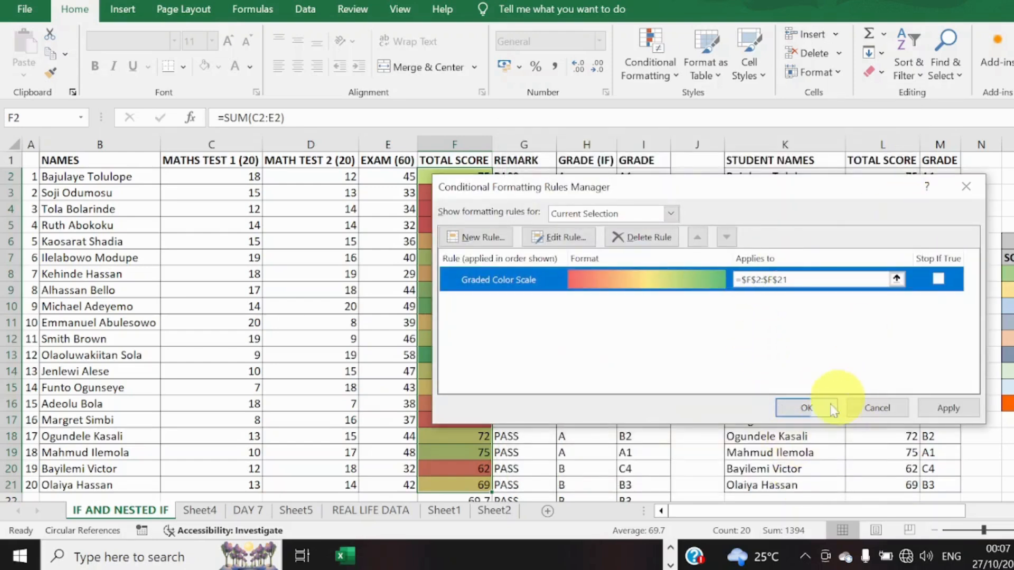
pyautogui.click(806, 407)
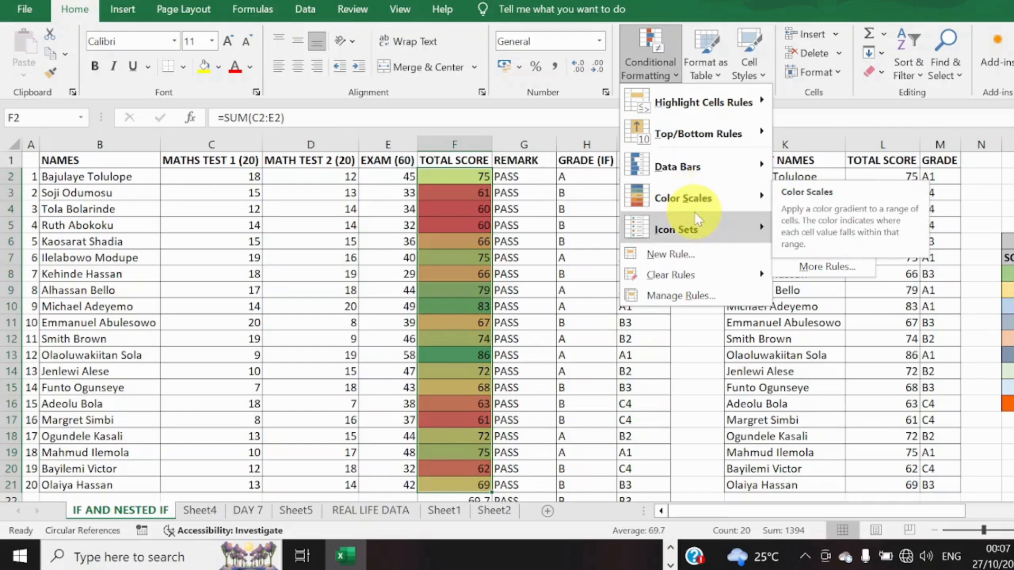
# - Clear the conditional formatting rules from the selected total scores in F2:F21 and apply the 5 Quarters icon set to them
pyautogui.moveTo(698, 222)
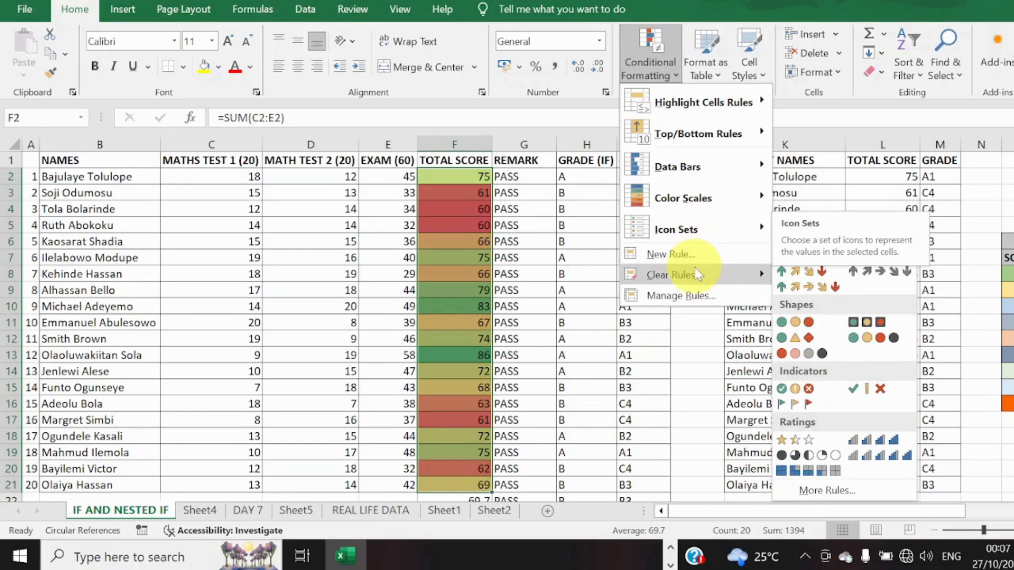
pyautogui.moveTo(698, 275)
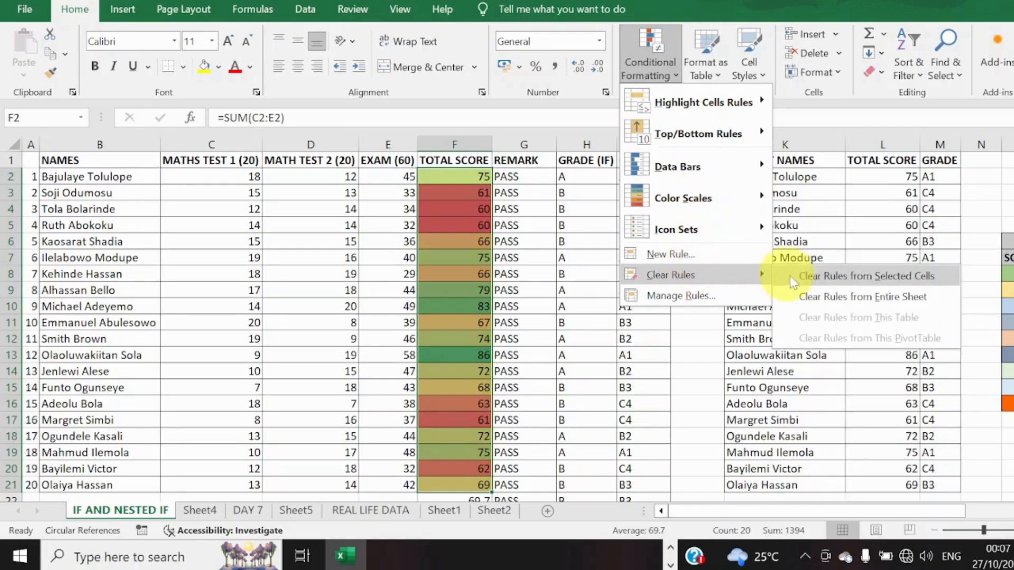
pyautogui.click(803, 275)
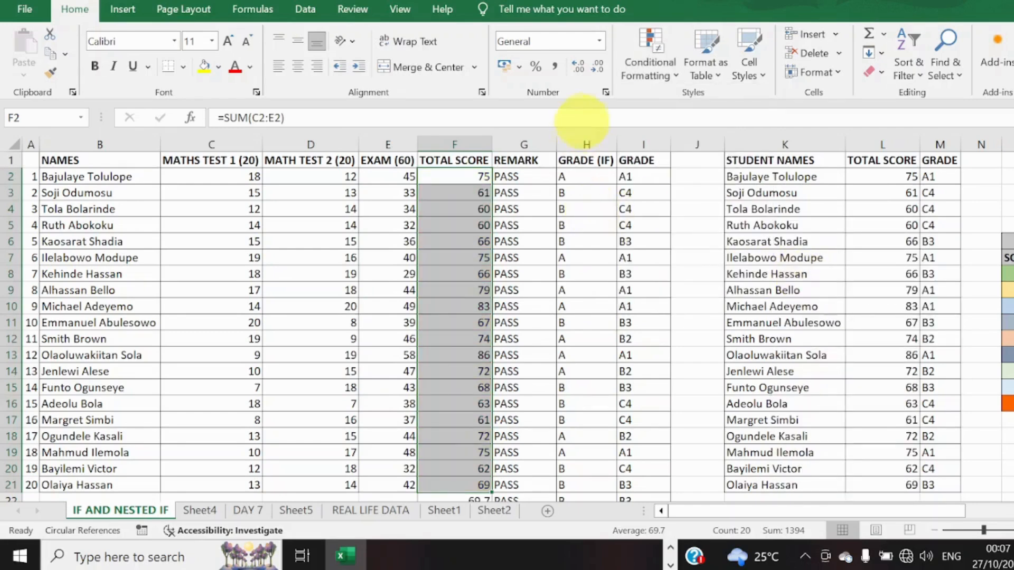
pyautogui.click(681, 81)
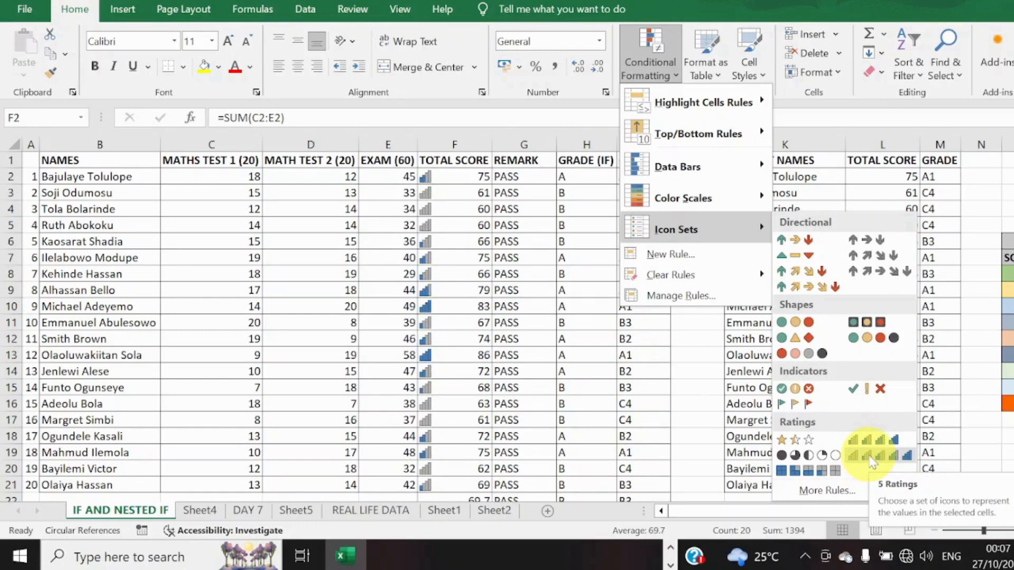
pyautogui.click(821, 456)
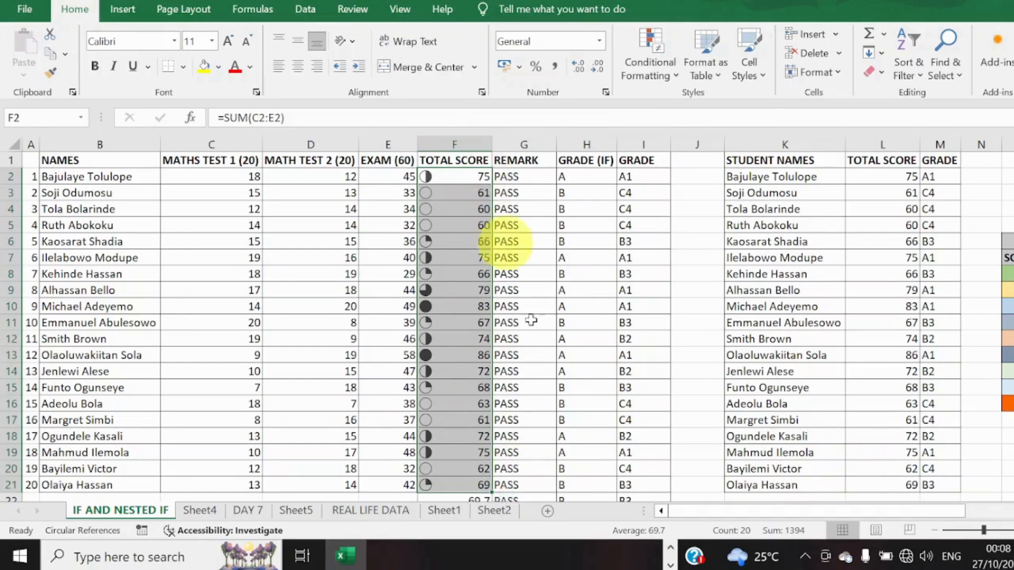
# - Start a custom icon set rule for the total scores and set its icon style to the five quarter circles
pyautogui.click(664, 77)
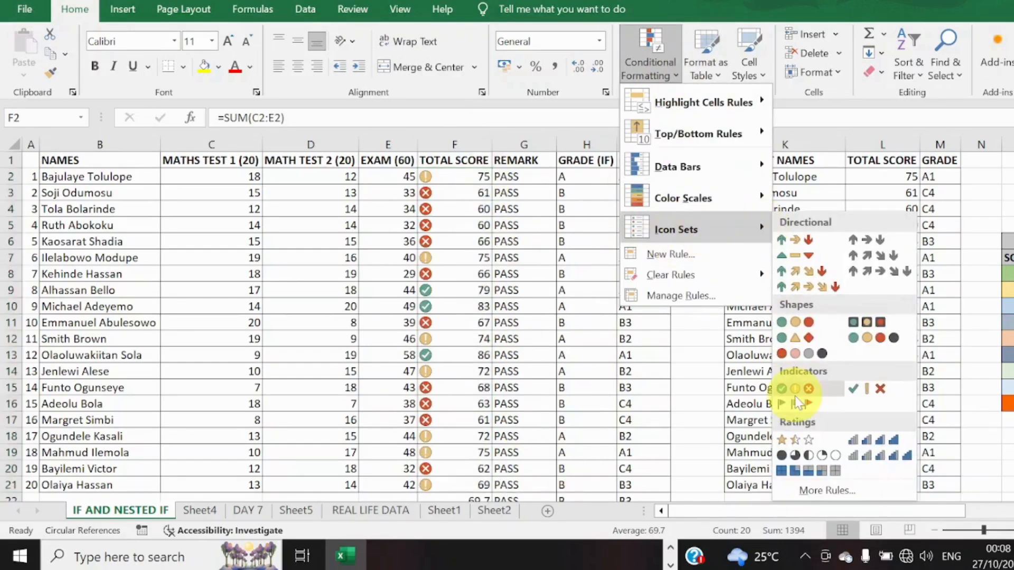
pyautogui.click(812, 492)
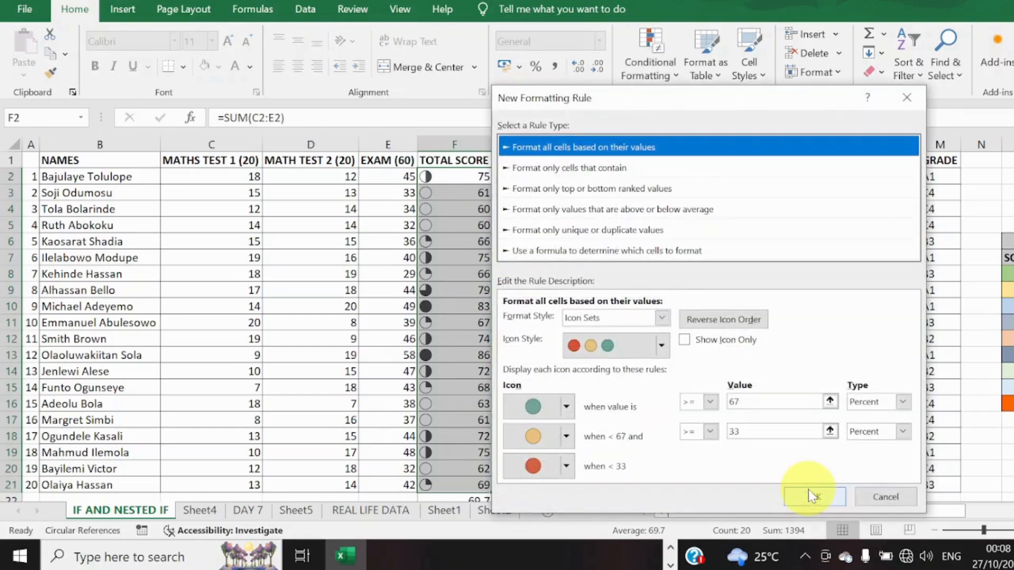
pyautogui.click(664, 346)
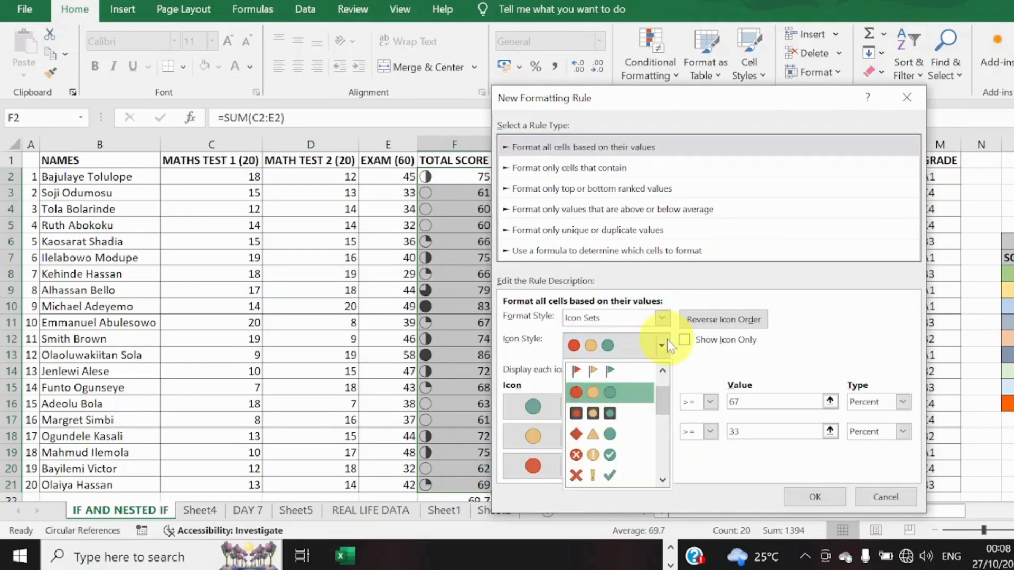
pyautogui.moveTo(664, 398); pyautogui.dragTo(659, 487)
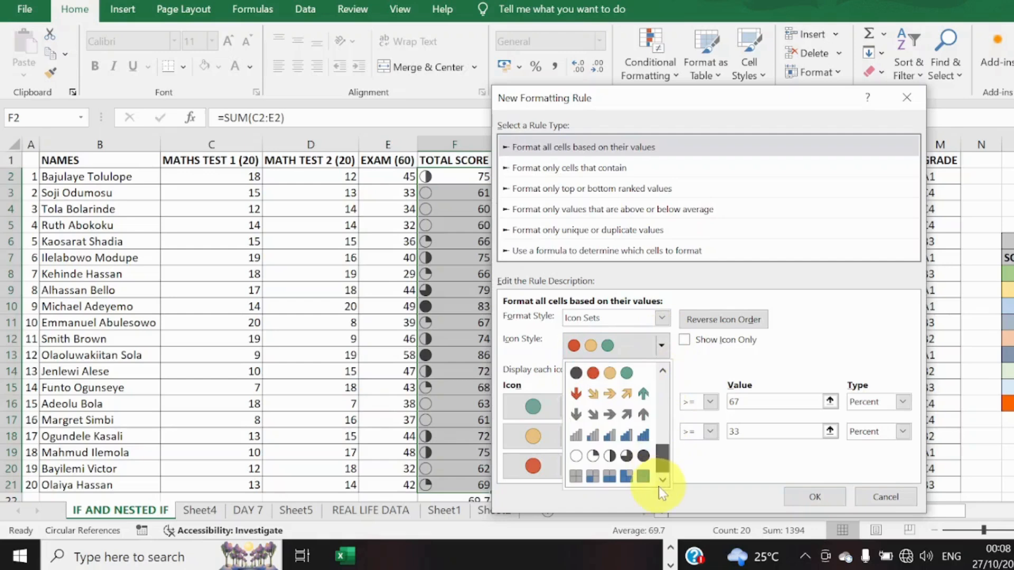
pyautogui.click(644, 458)
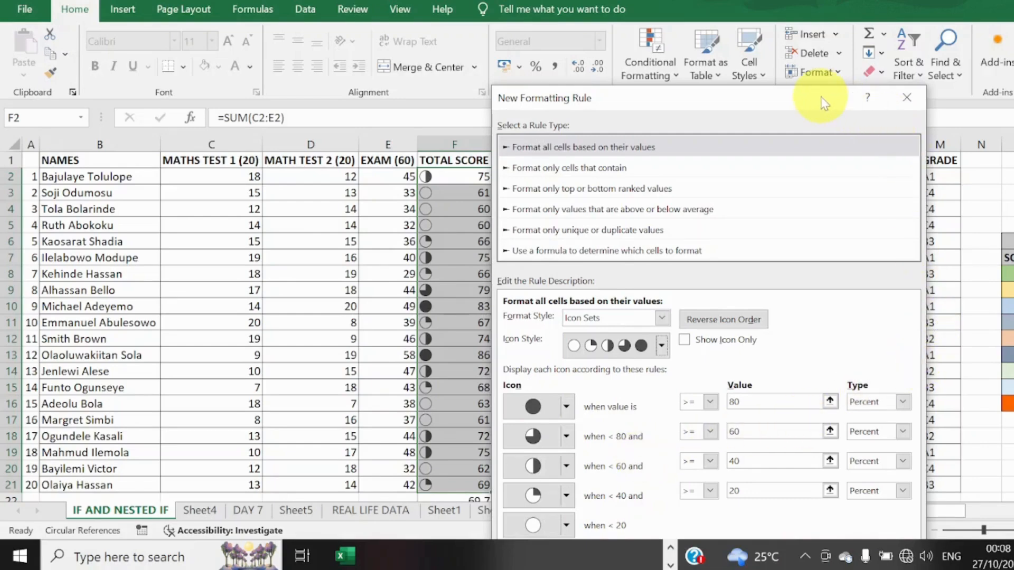
pyautogui.moveTo(825, 104); pyautogui.dragTo(843, 64)
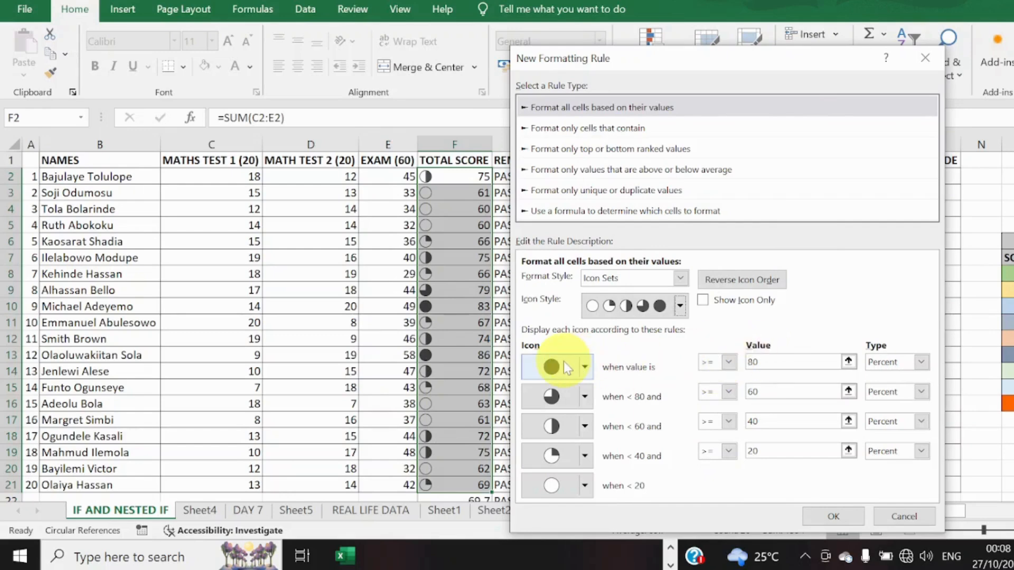
# - Set the rule's full-circle threshold to 75 percent and its half-circle threshold to 50 percent, keeping 60 for the three-quarter circle
pyautogui.click(767, 362)
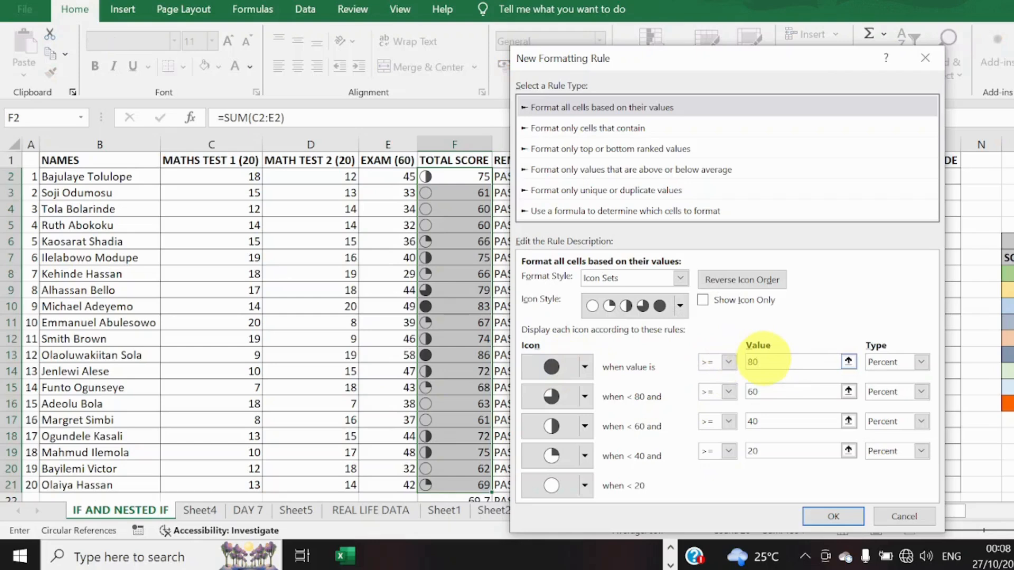
pyautogui.press('BackSpace')
pyautogui.press('BackSpace')
pyautogui.write('75')
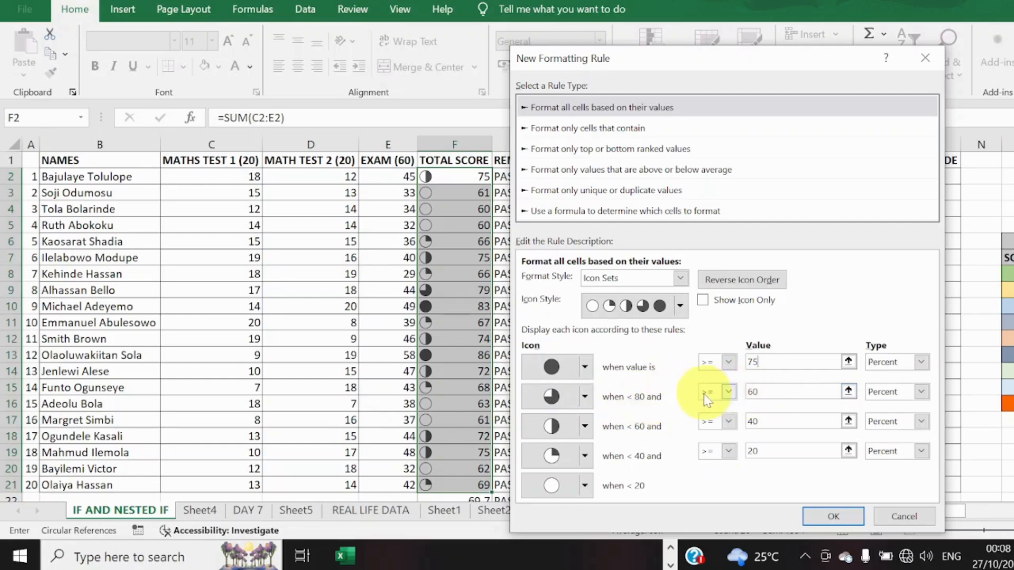
pyautogui.click(768, 391)
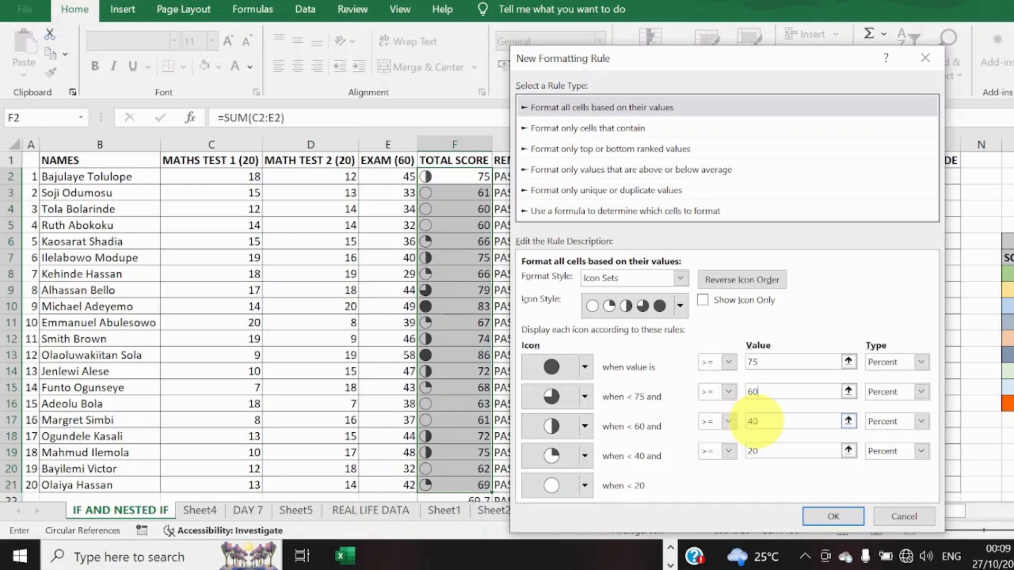
pyautogui.click(753, 421)
pyautogui.press('BackSpace')
pyautogui.write('5')
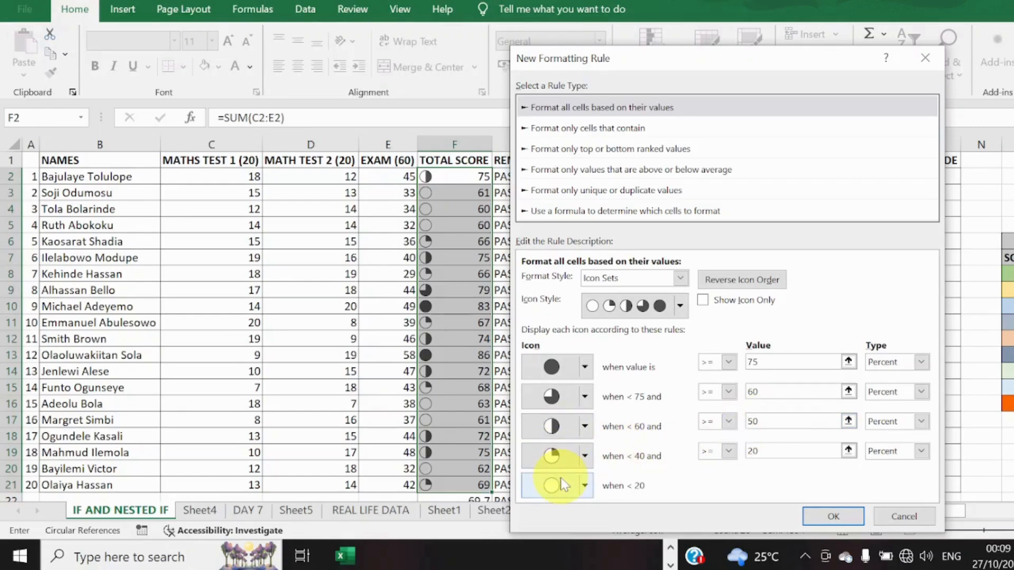
# - Set the quarter-circle icon's threshold to 39 percent and add the rule to the total scores
pyautogui.click(771, 450)
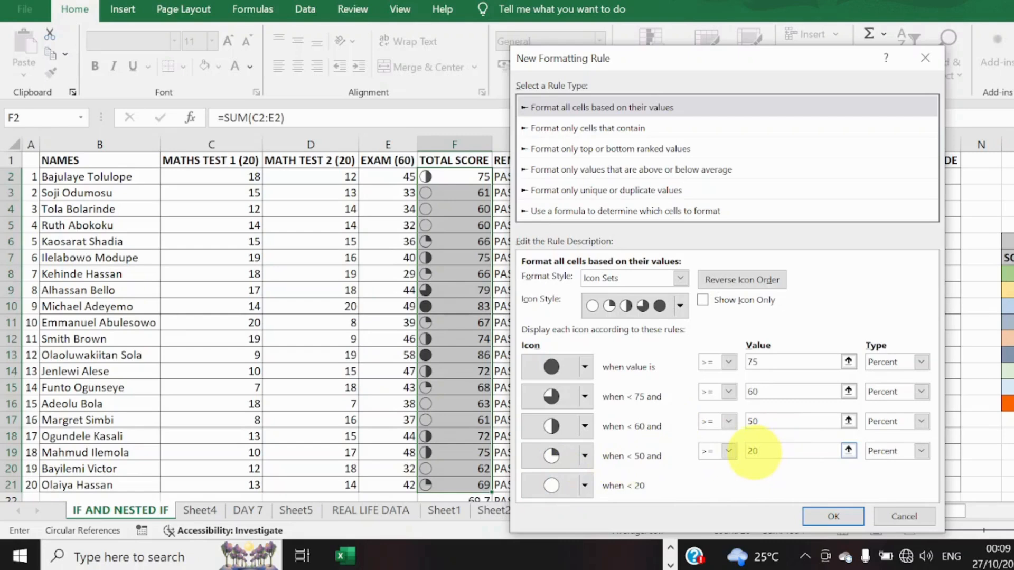
pyautogui.press('BackSpace')
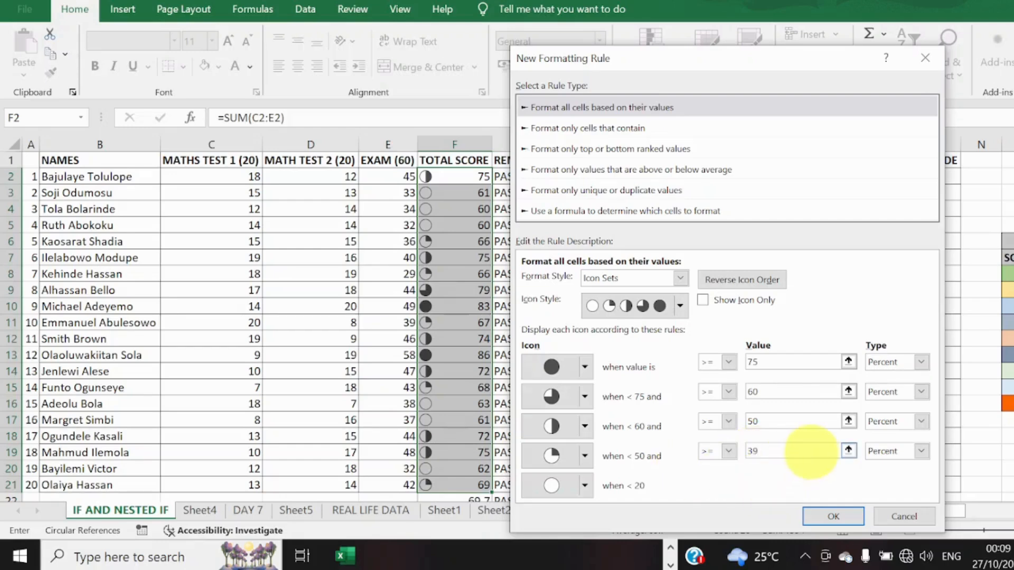
pyautogui.click(803, 421)
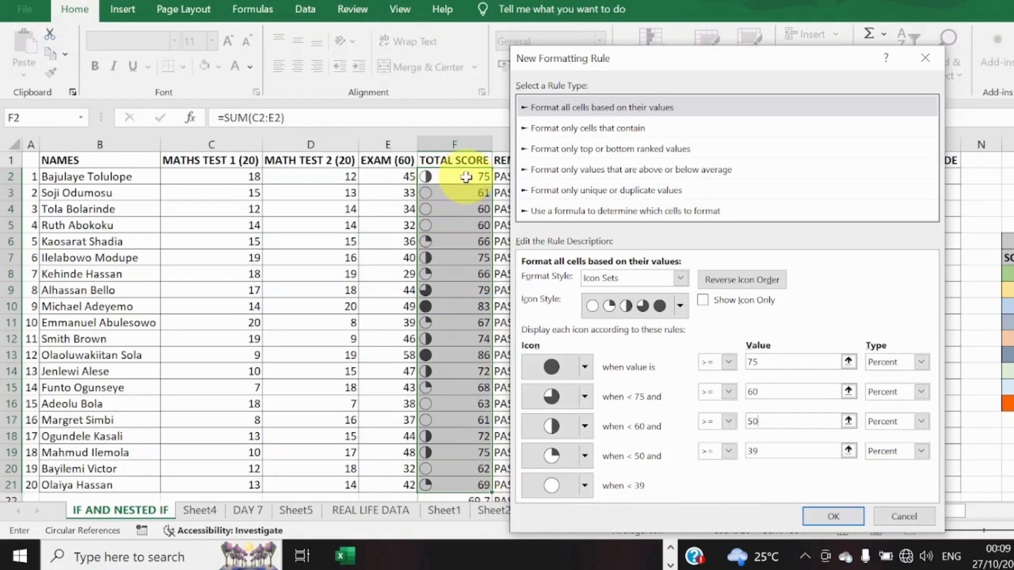
pyautogui.click(820, 511)
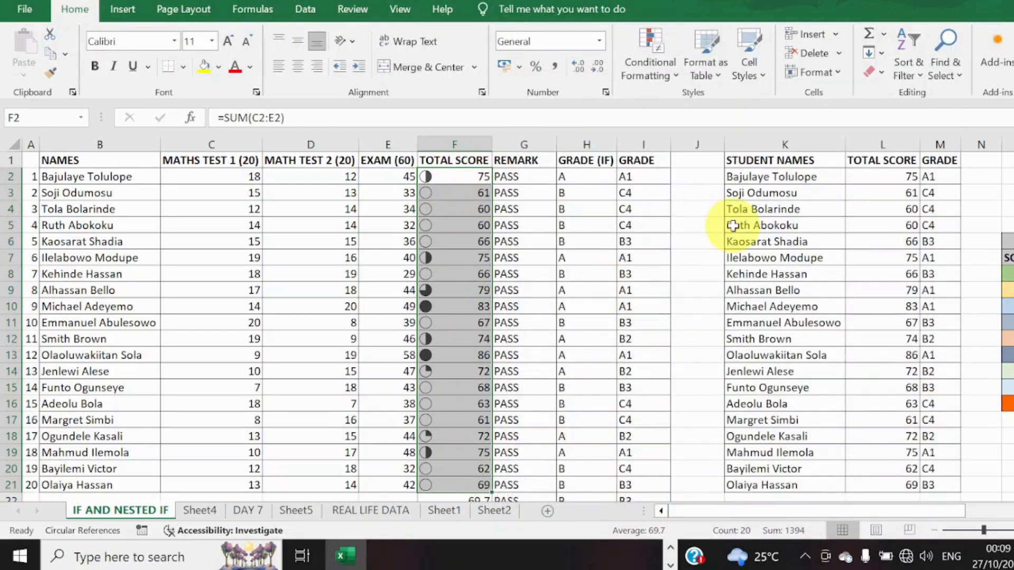
# - Apply the preset 5 Quarters icon set to the total scores again
pyautogui.click(674, 78)
pyautogui.moveTo(690, 228)
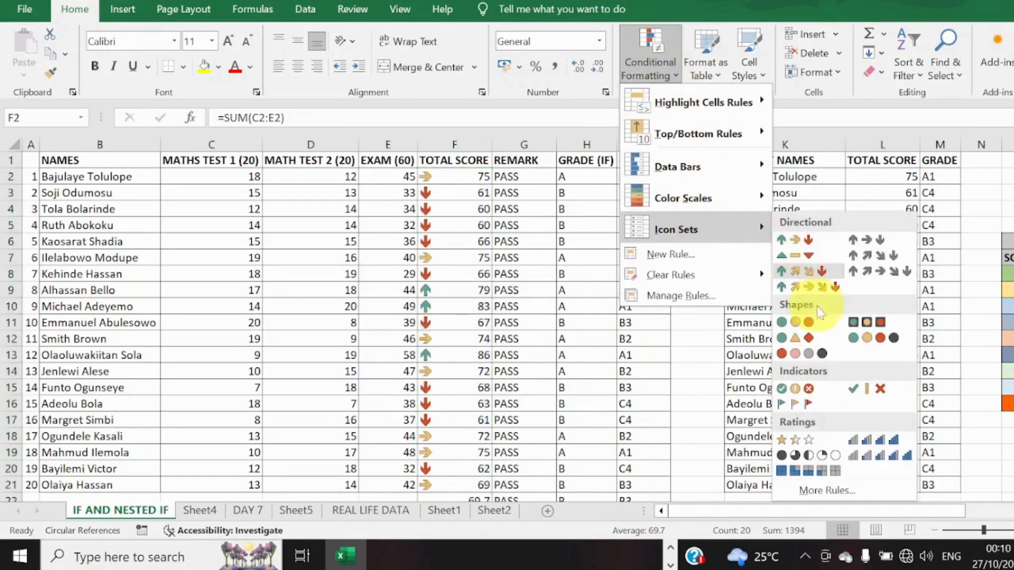
pyautogui.click(821, 456)
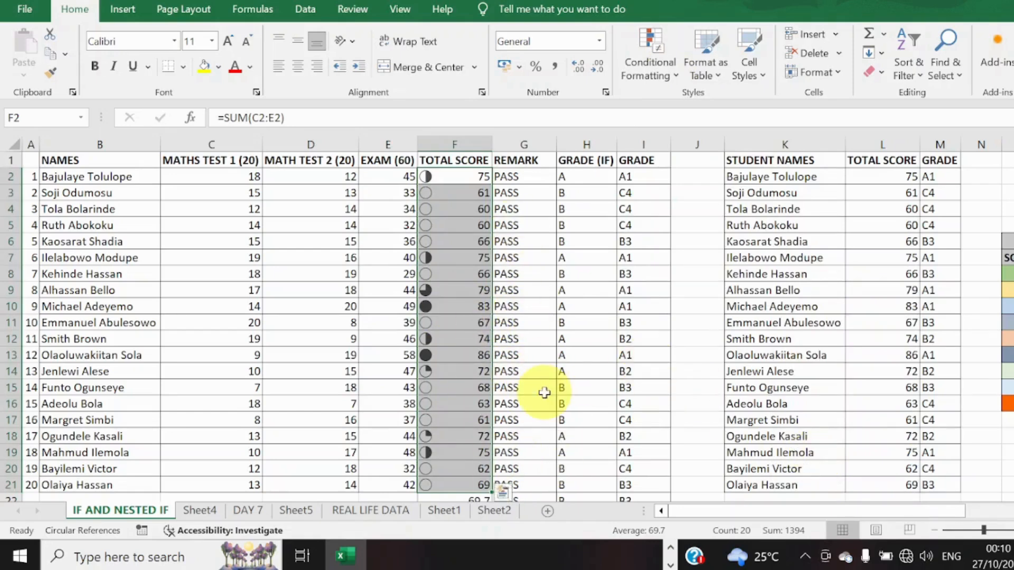
# - Start another custom icon set rule with the five quarter circles, Show Icon Only enabled and all threshold types set to Number
pyautogui.click(650, 68)
pyautogui.moveTo(687, 229)
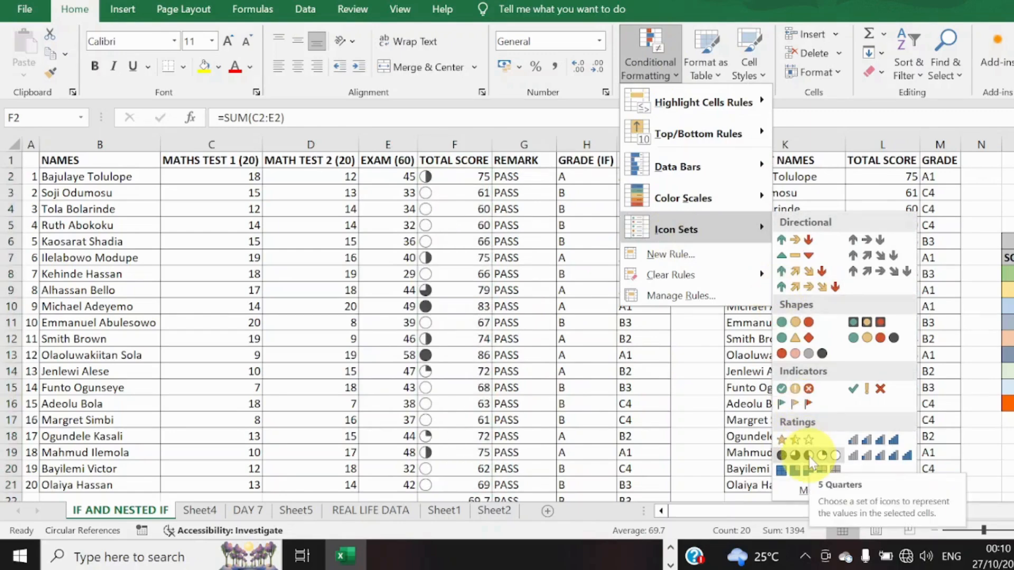
pyautogui.click(793, 486)
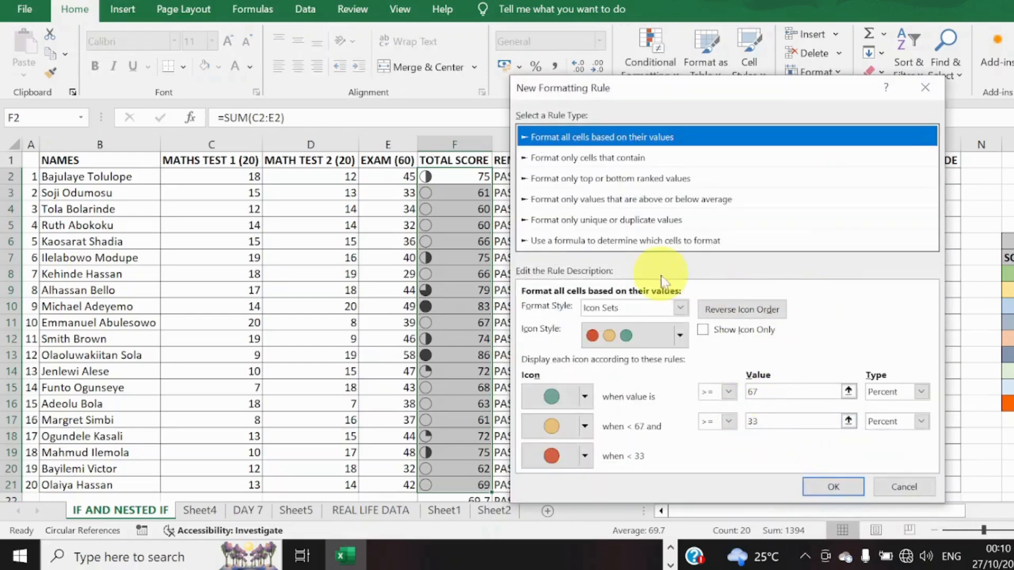
pyautogui.click(680, 307)
pyautogui.click(678, 361)
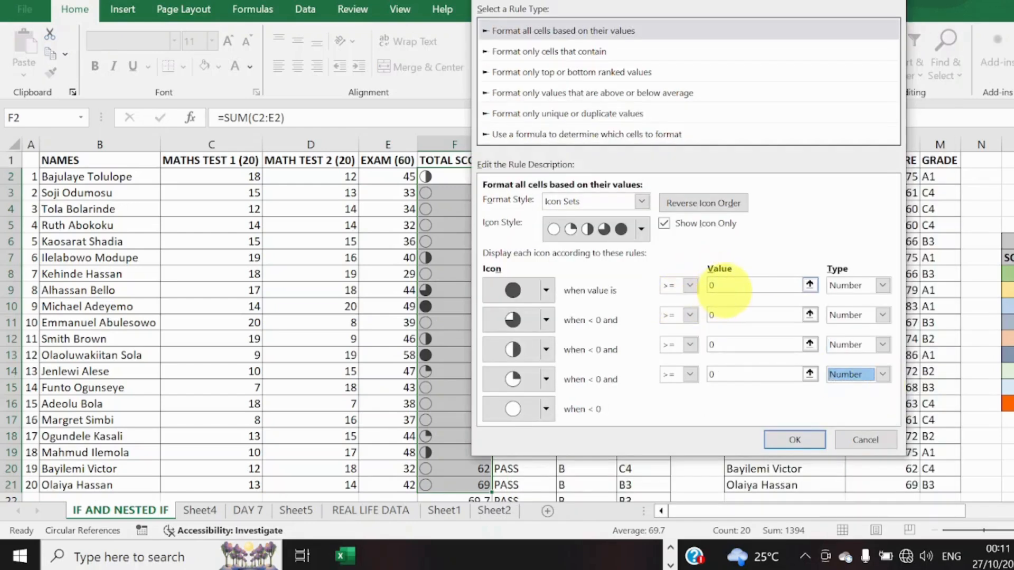
# - Set the full-circle icon's threshold to 75 and the three-quarter circle's threshold to 60
pyautogui.click(728, 285)
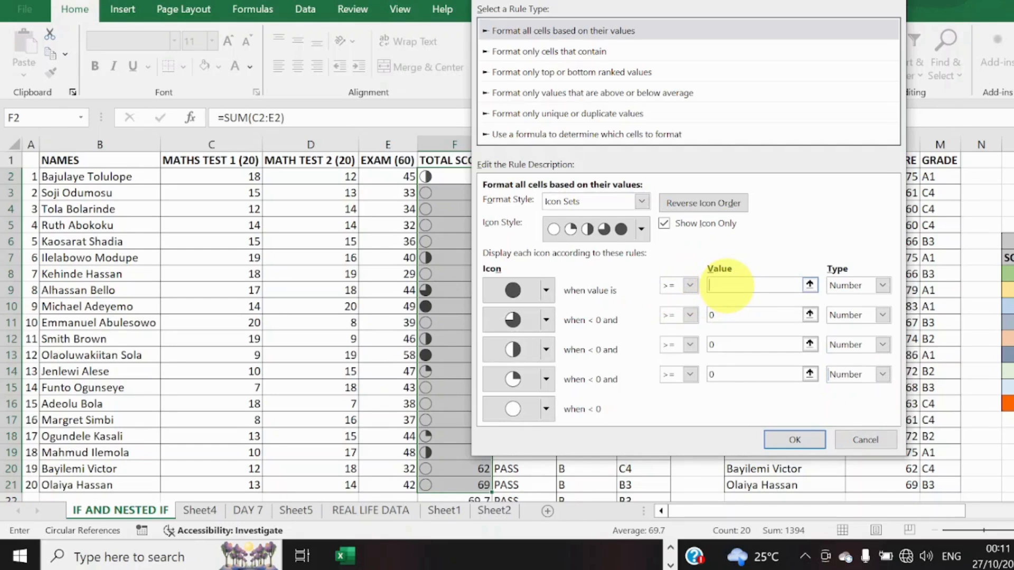
pyautogui.write('75')
pyautogui.press('Tab')
pyautogui.press('Tab')
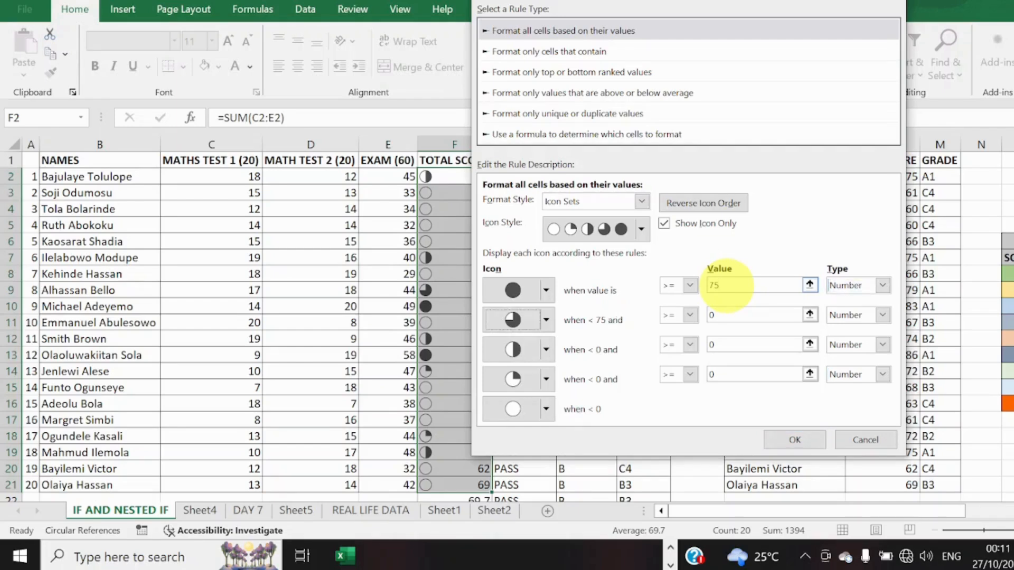
pyautogui.click(726, 313)
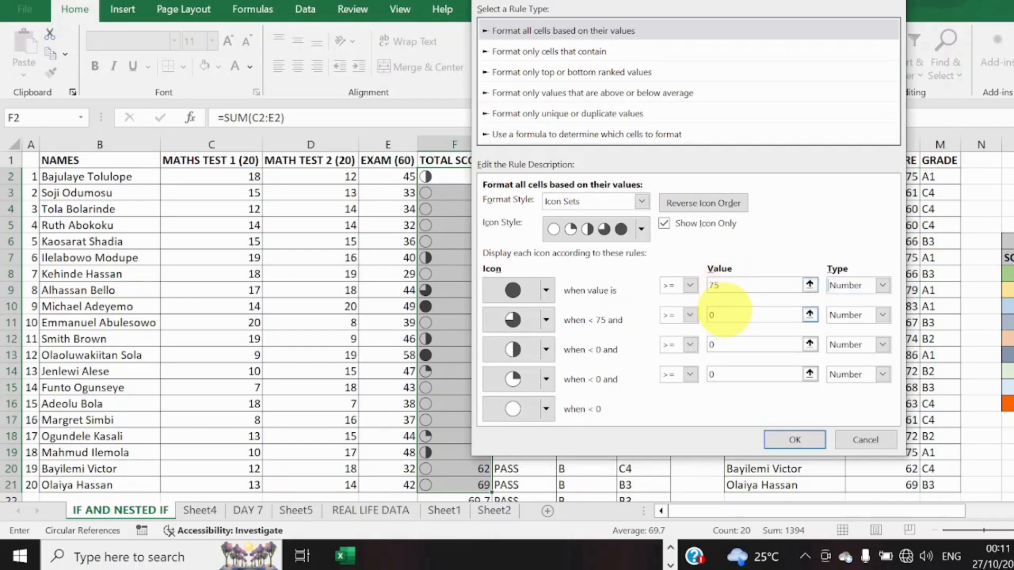
pyautogui.write('60')
pyautogui.press('Tab')
pyautogui.press('Tab')
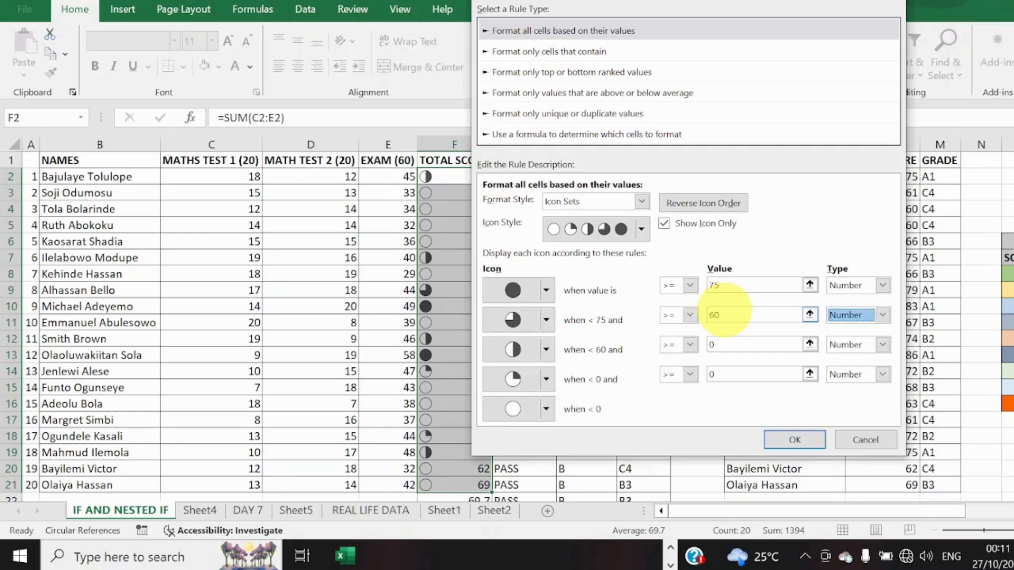
# - Set the half-circle threshold to 50 and the quarter-circle threshold to 40, and add the rule to the total scores
pyautogui.click(728, 345)
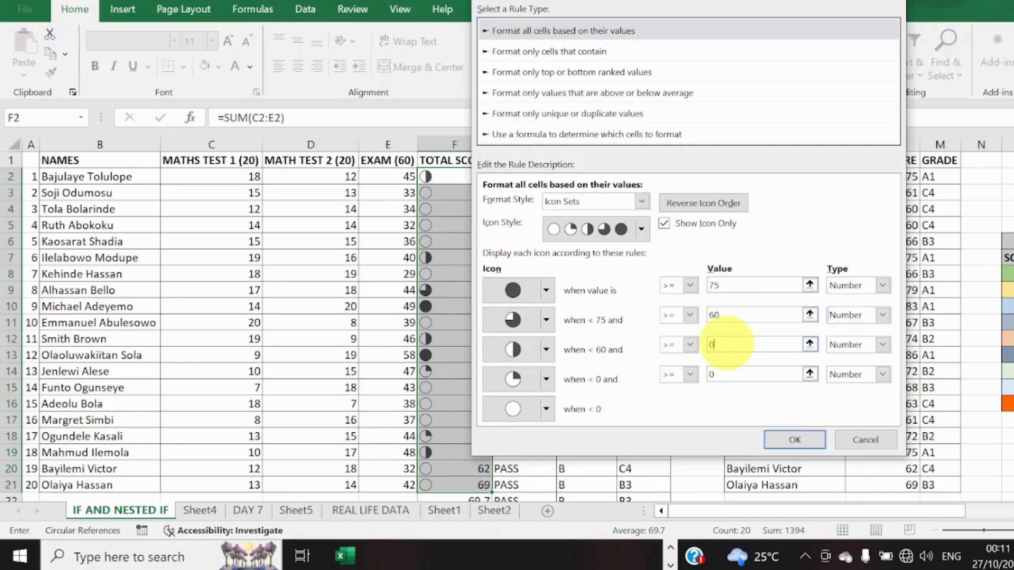
pyautogui.write('50')
pyautogui.click(747, 374)
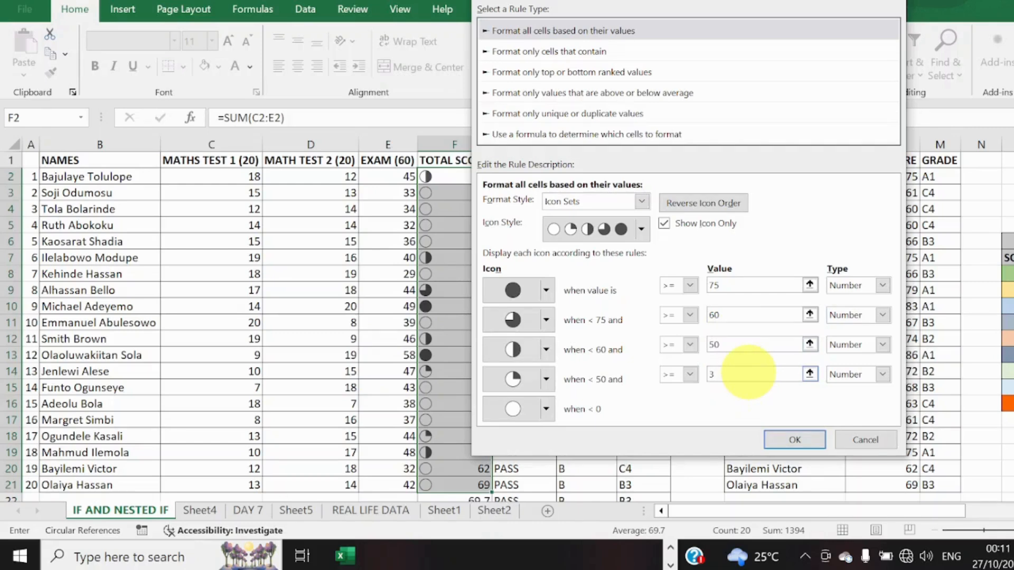
pyautogui.write('40')
pyautogui.click(777, 345)
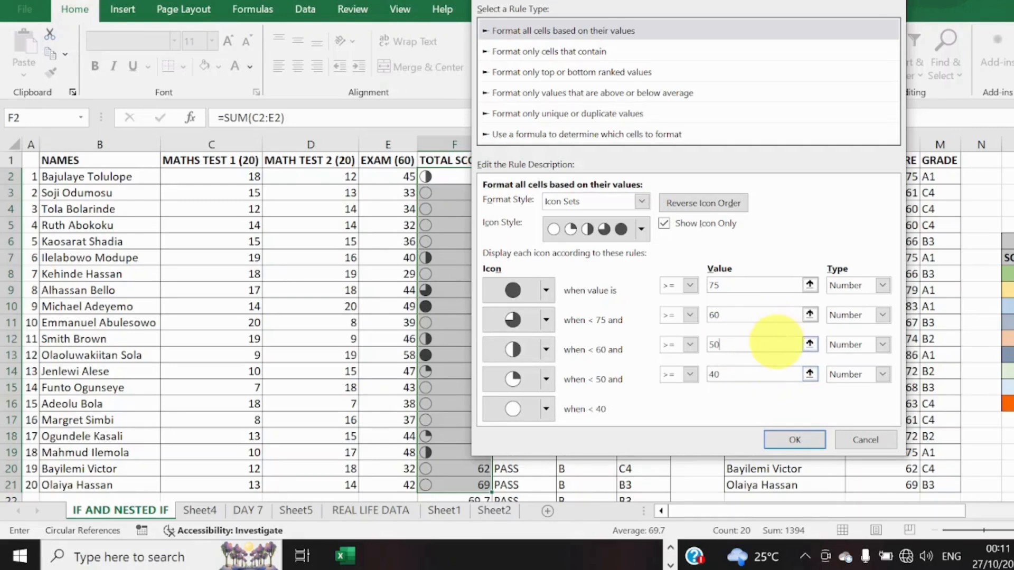
pyautogui.click(790, 443)
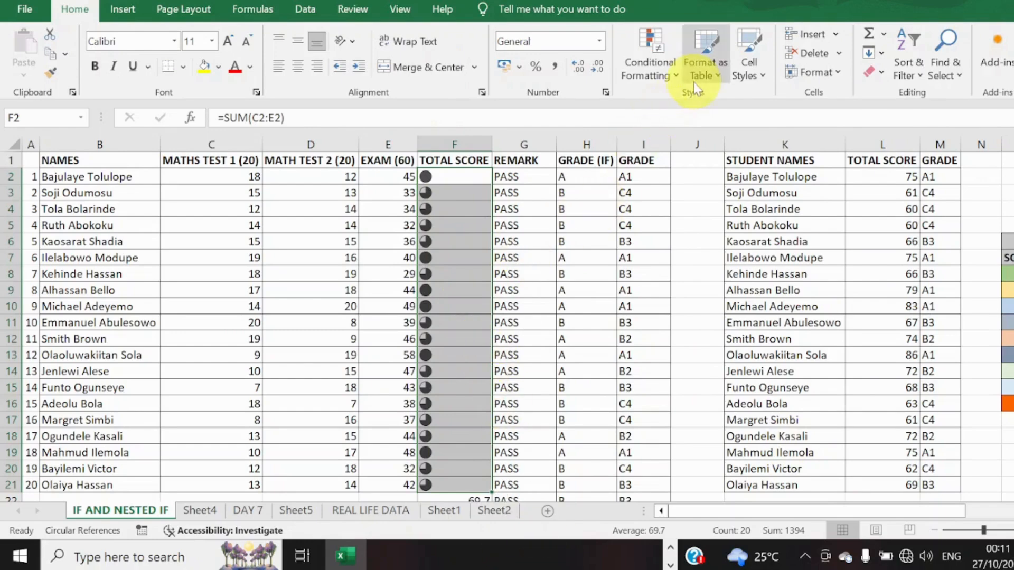
# - Start a custom icon set rule for the total scores using the five quarter circles, with the score values kept visible
pyautogui.click(672, 73)
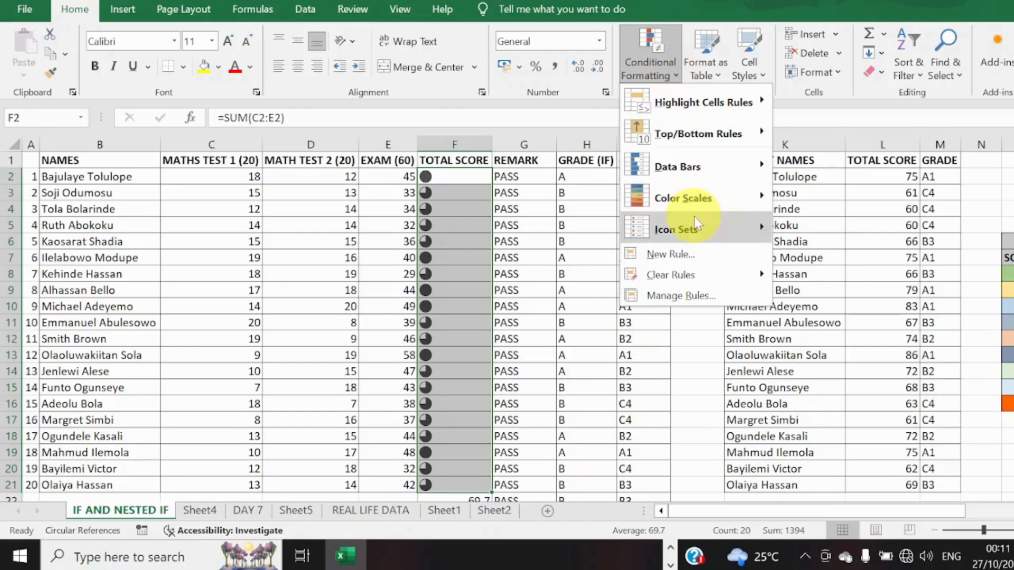
pyautogui.moveTo(711, 230)
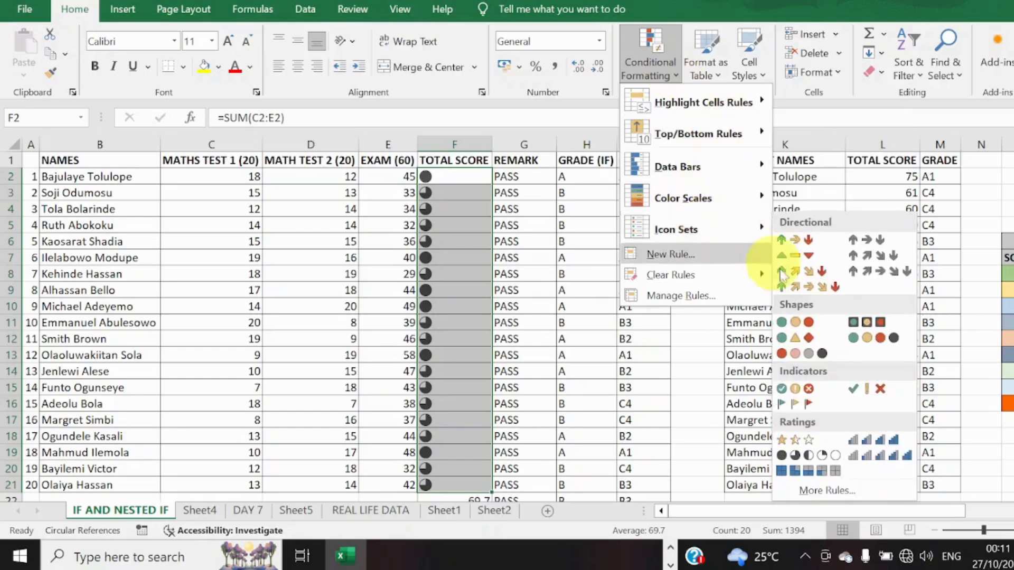
pyautogui.click(827, 490)
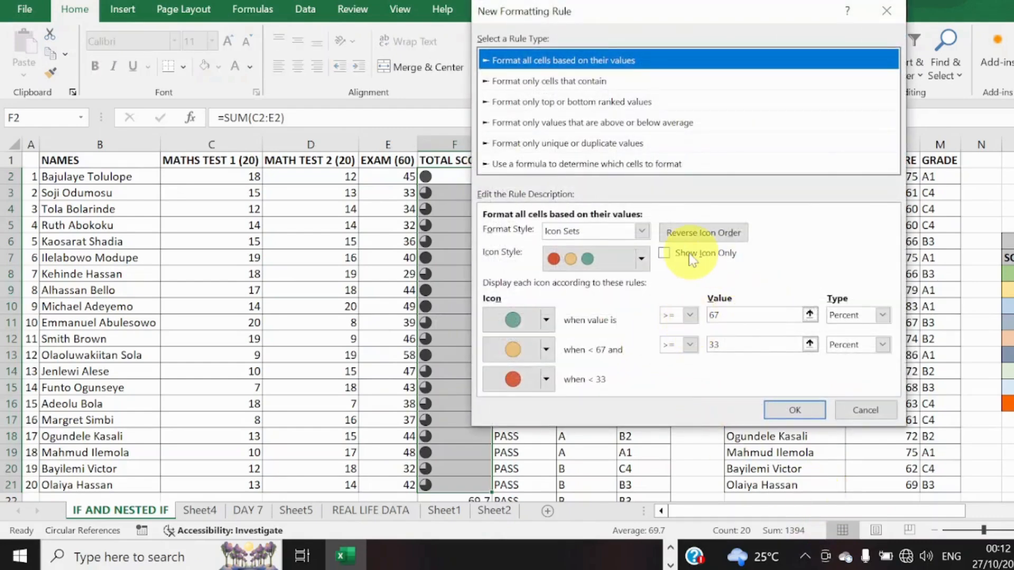
pyautogui.click(643, 258)
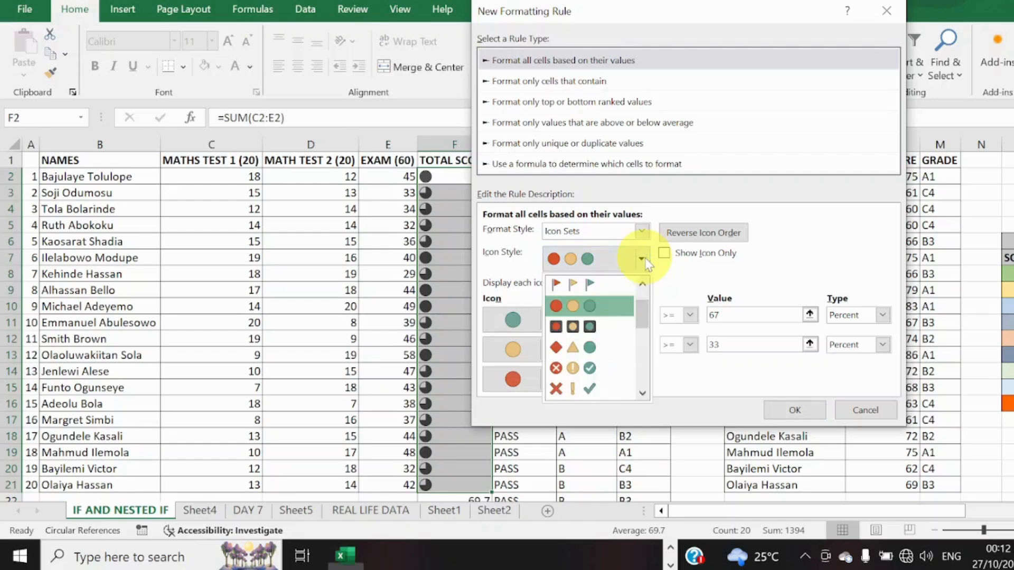
pyautogui.scroll(-5, 644, 382)
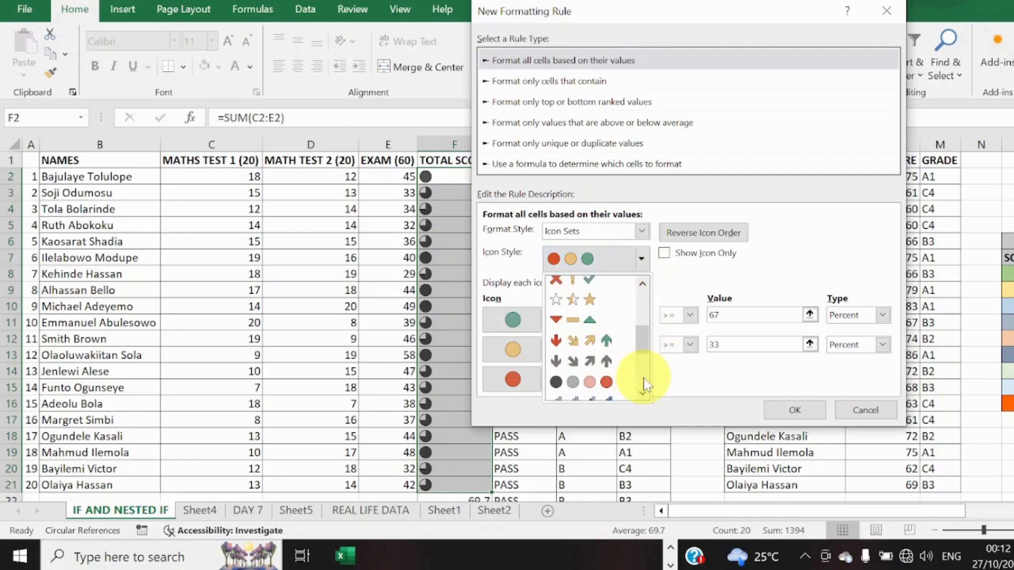
pyautogui.click(615, 393)
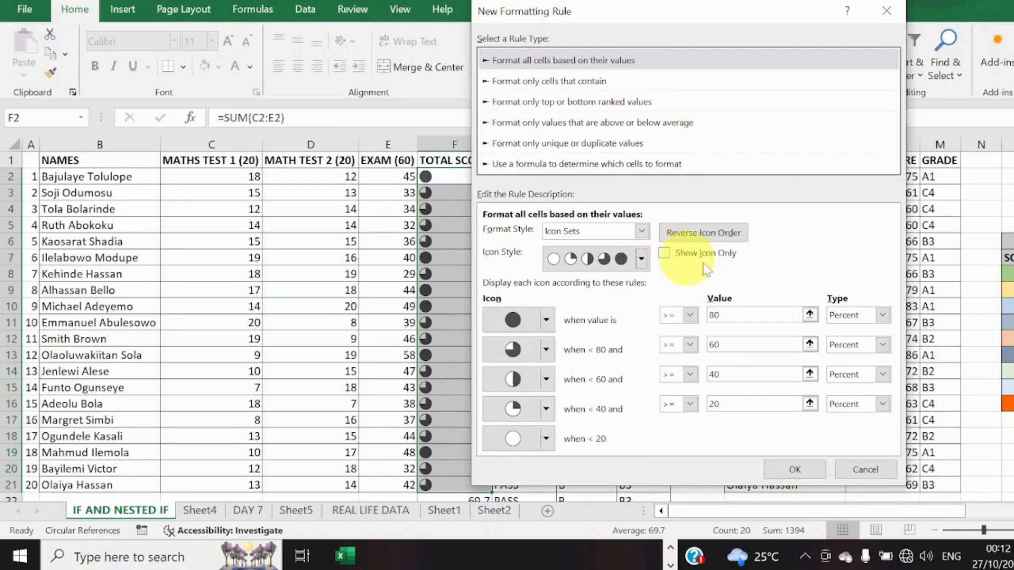
# - Set the type of all four icon thresholds to Number
pyautogui.click(884, 316)
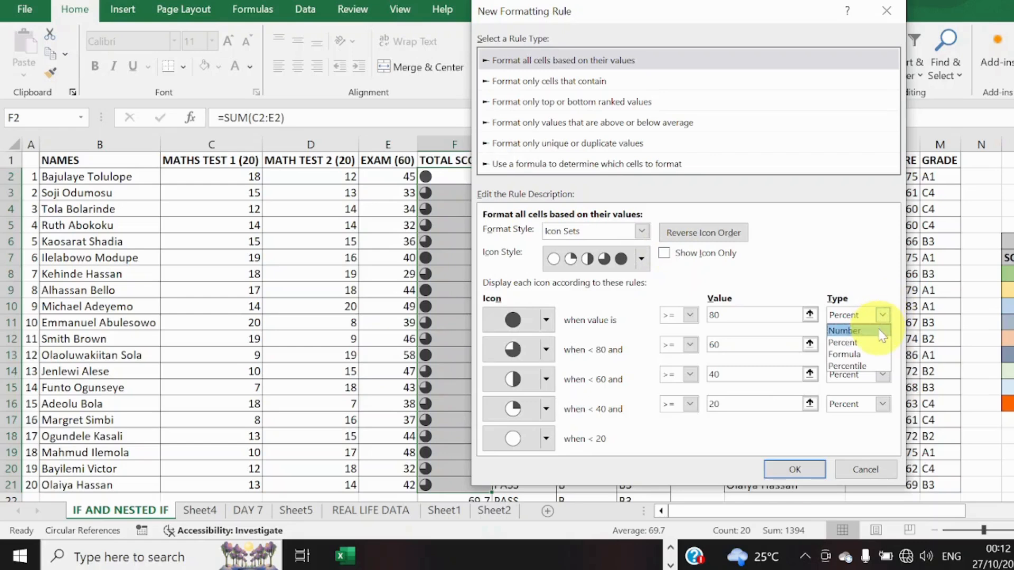
pyautogui.click(880, 331)
pyautogui.click(885, 348)
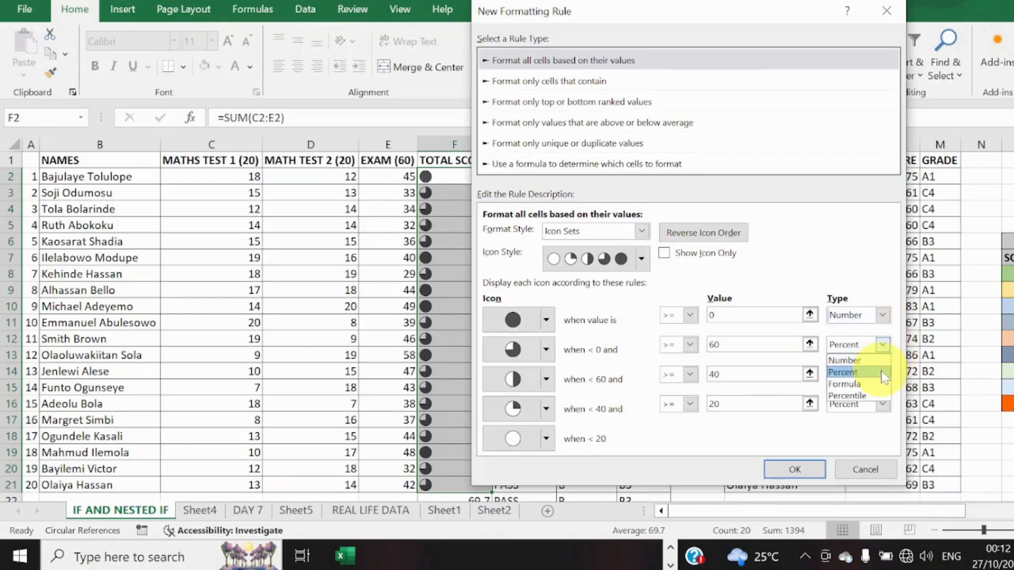
pyautogui.click(881, 361)
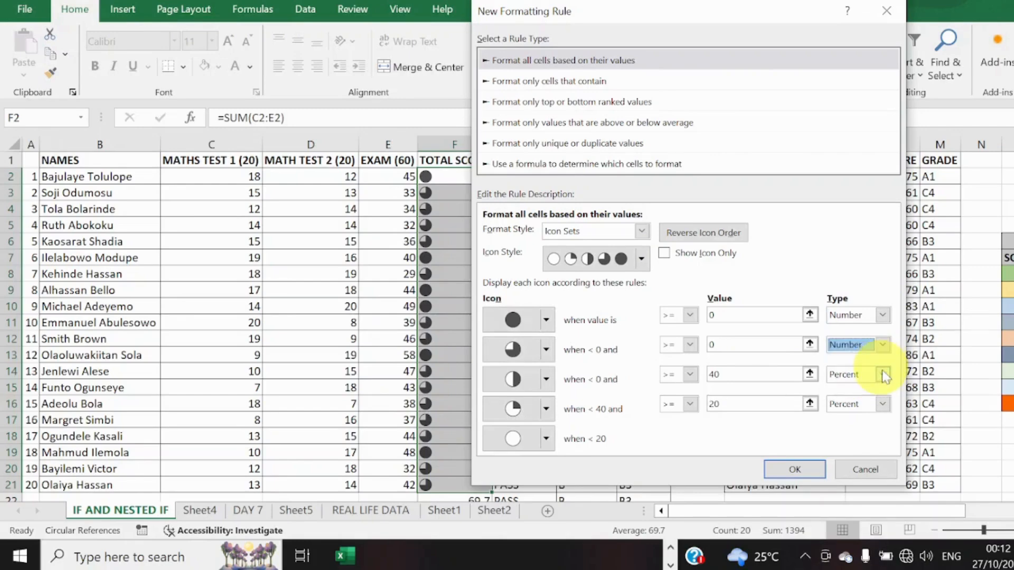
pyautogui.click(883, 374)
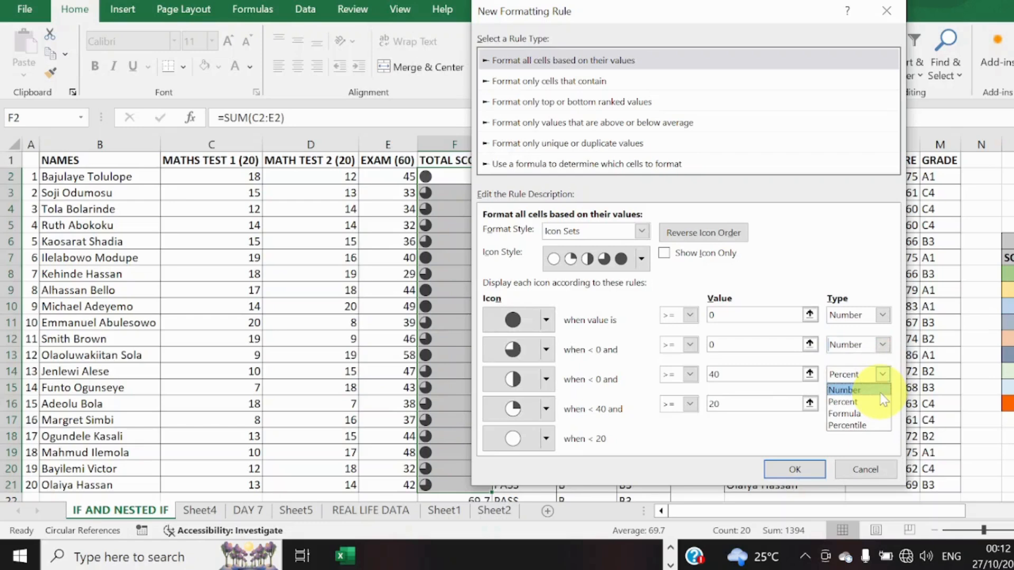
pyautogui.click(881, 392)
pyautogui.click(883, 404)
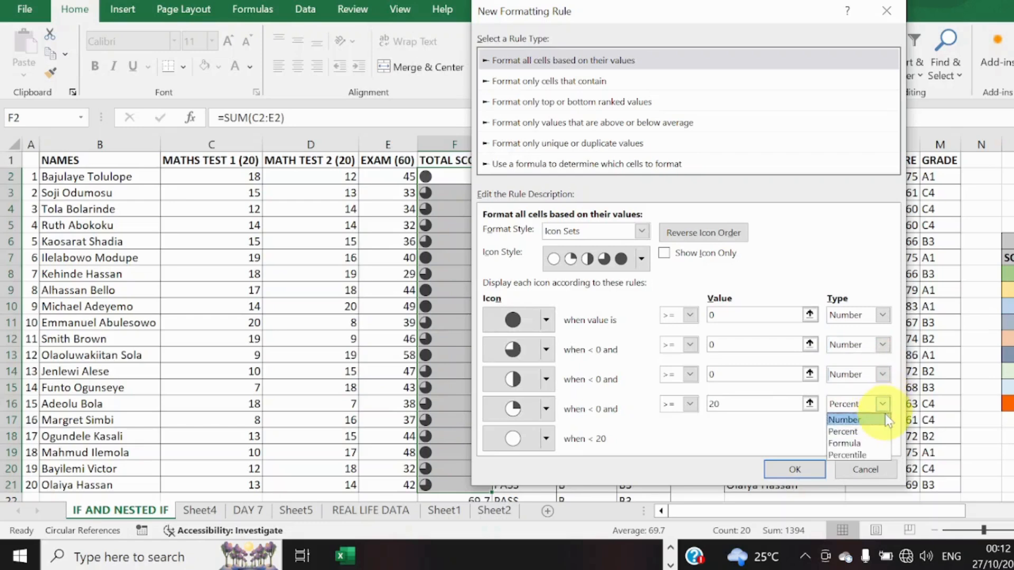
pyautogui.click(885, 415)
# - Set the full-circle icon's threshold to 75 and the three-quarter circle's threshold to 60
pyautogui.click(718, 316)
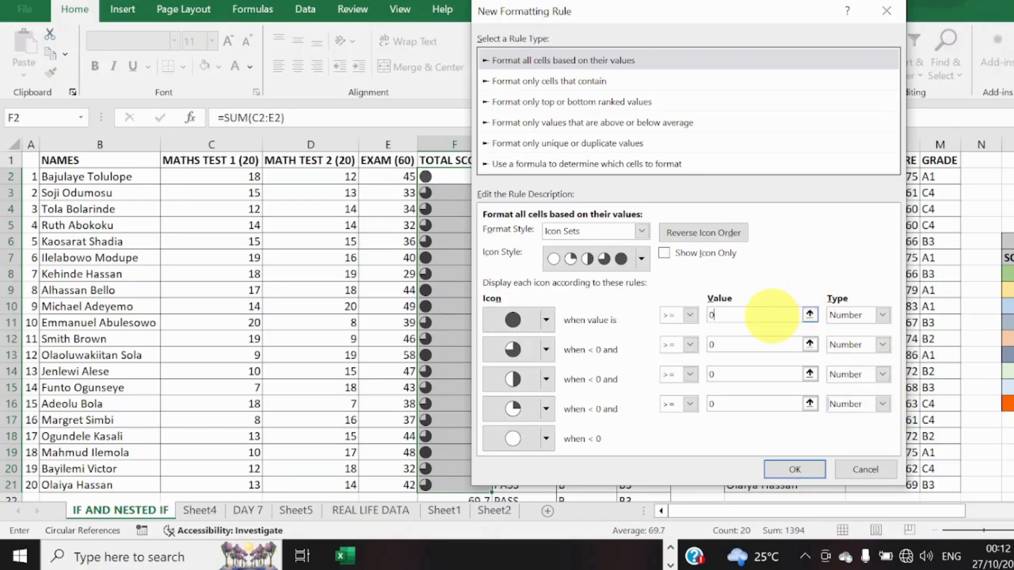
pyautogui.press('BackSpace')
pyautogui.write('75')
pyautogui.press('Tab')
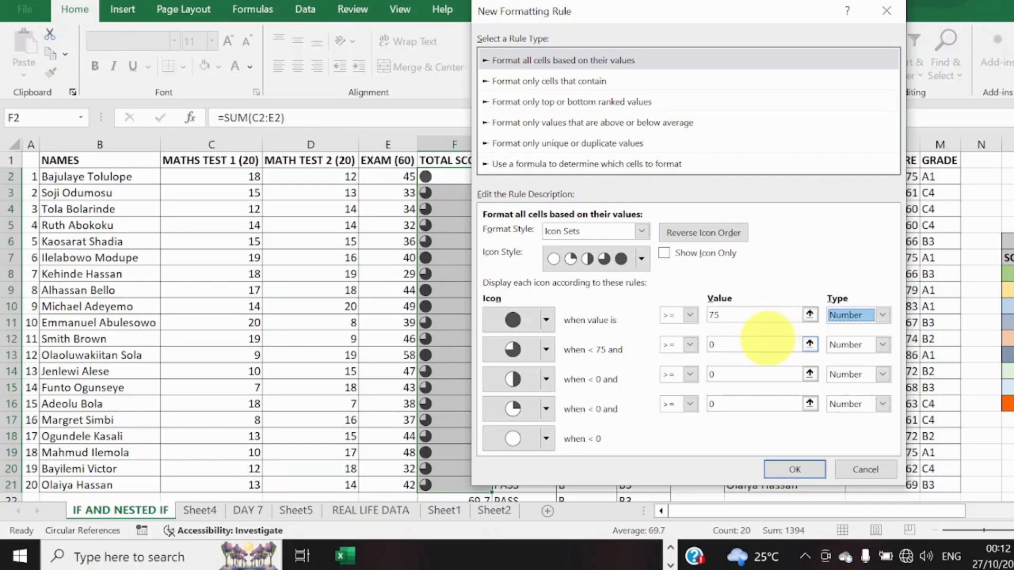
pyautogui.click(767, 338)
pyautogui.press('BackSpace')
pyautogui.write('60')
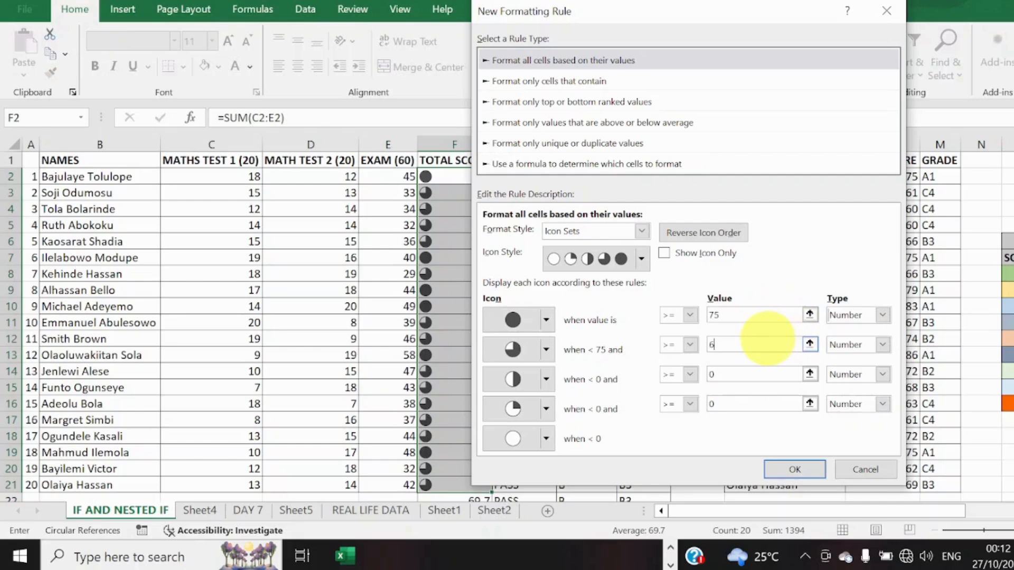
# - Set the half-circle threshold to 50 and the quarter-circle threshold to 40, and apply the rule to the total scores
pyautogui.click(738, 373)
pyautogui.press('BackSpace')
pyautogui.write('50')
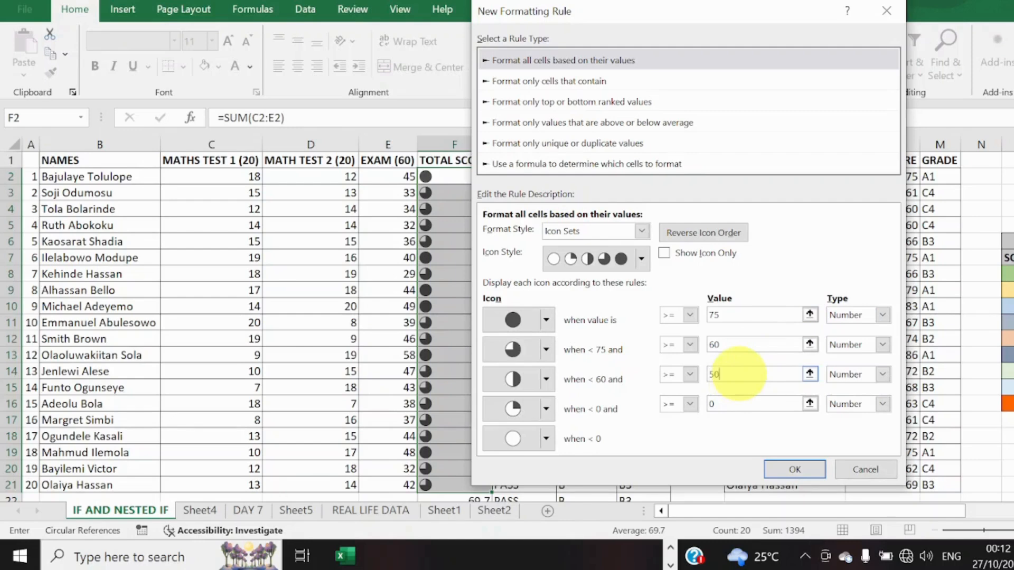
pyautogui.click(721, 403)
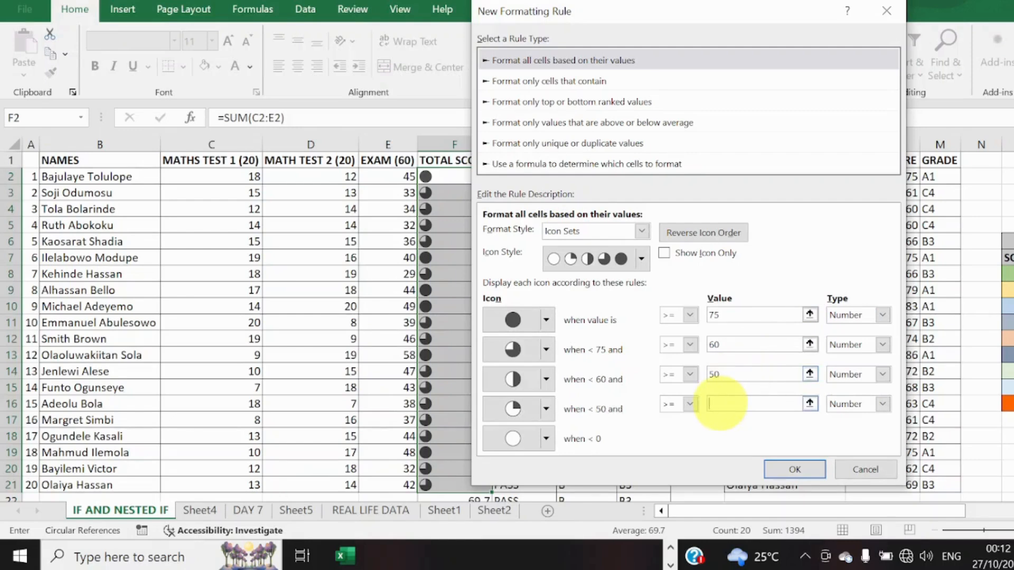
pyautogui.write('40')
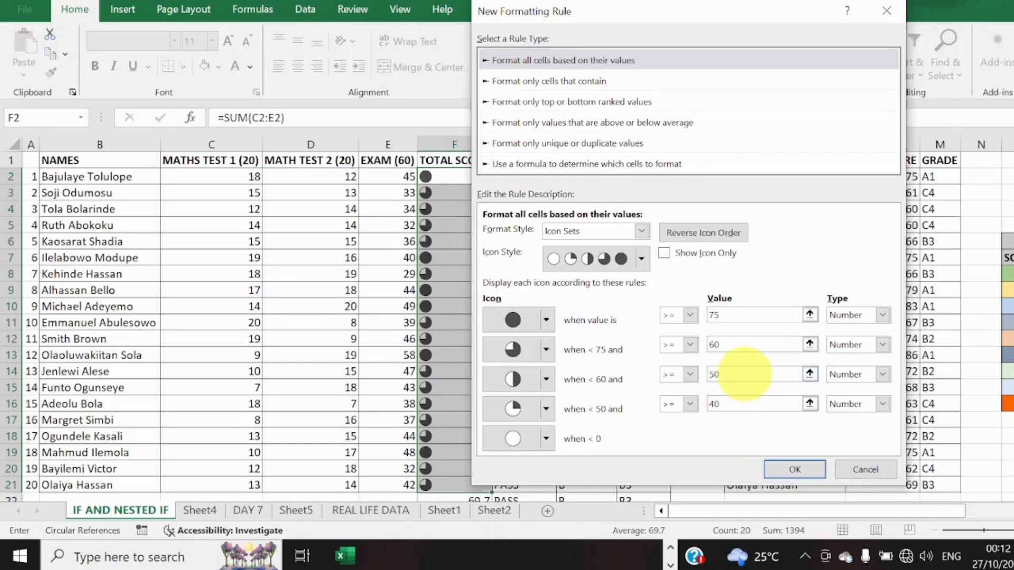
pyautogui.click(745, 374)
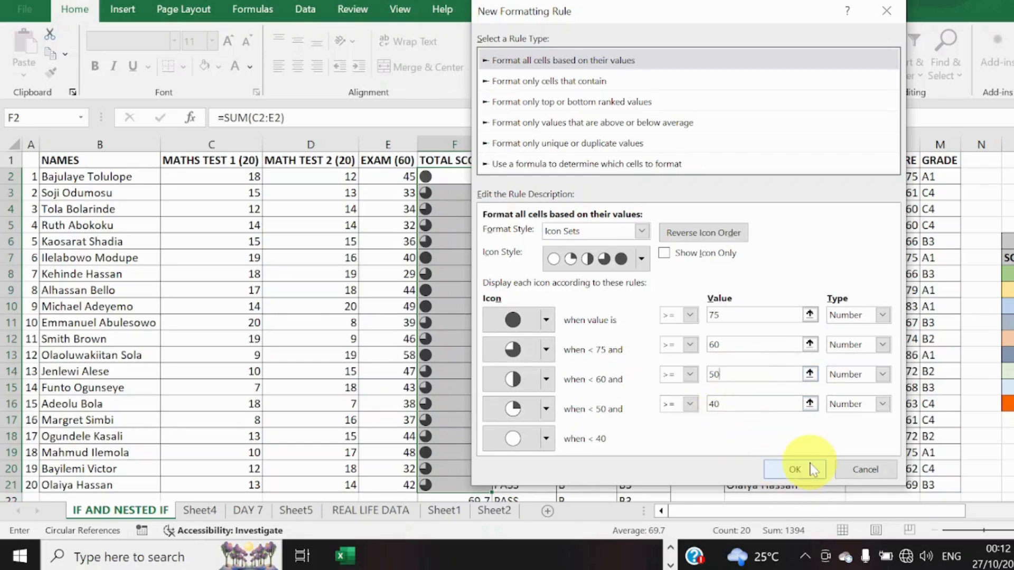
pyautogui.click(814, 470)
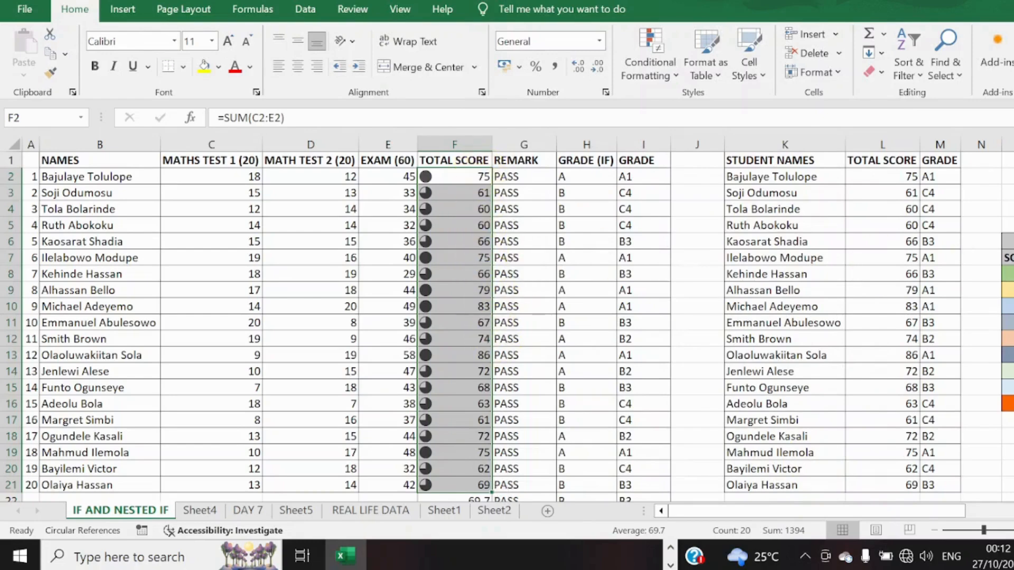
# - Apply the preset four-circle icon set running from red to black to the total scores
pyautogui.moveTo(1013, 206); pyautogui.dragTo(1013, 210)
pyautogui.scroll(-1, 507, 317)
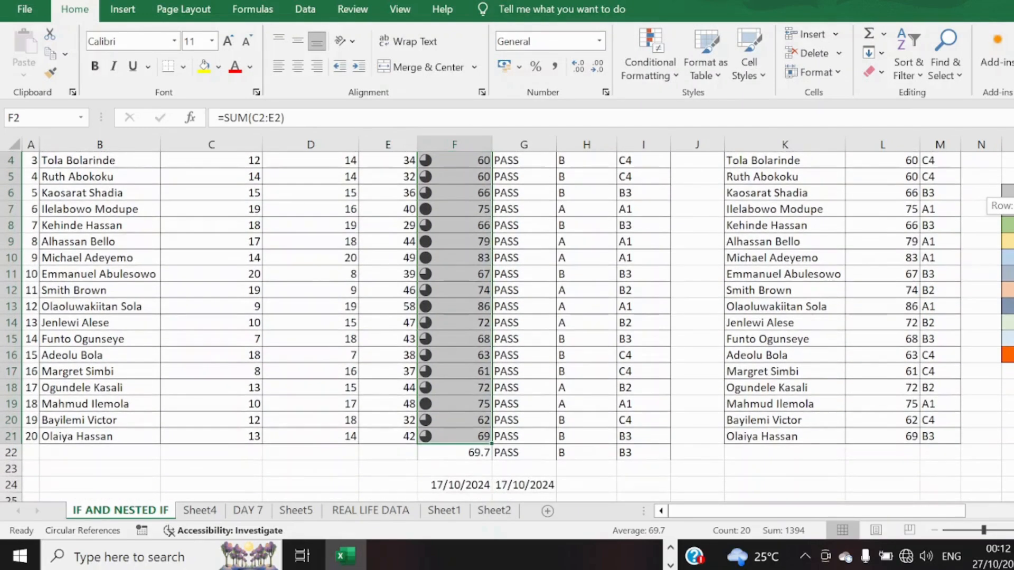
pyautogui.scroll(1, 507, 317)
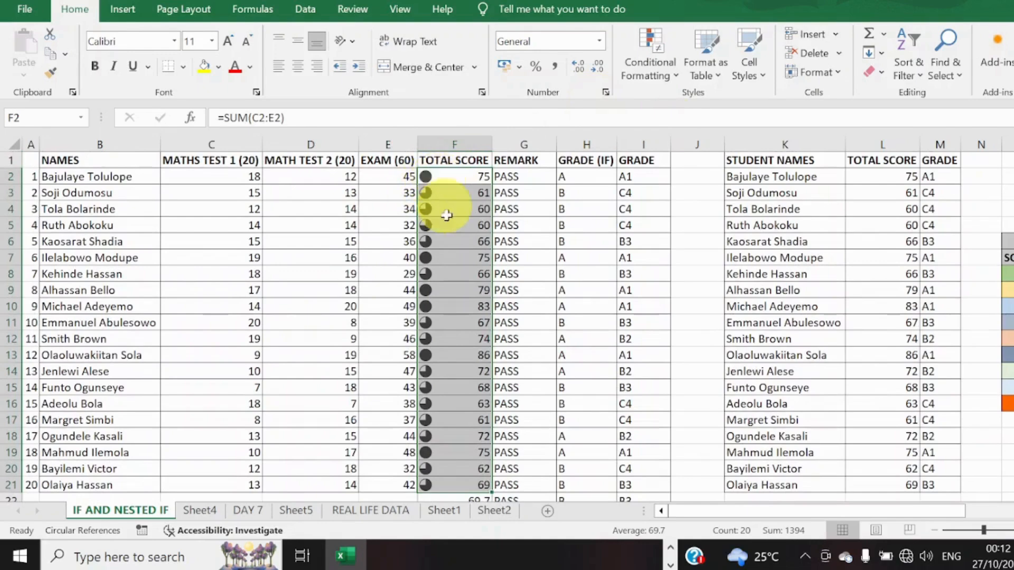
pyautogui.click(674, 79)
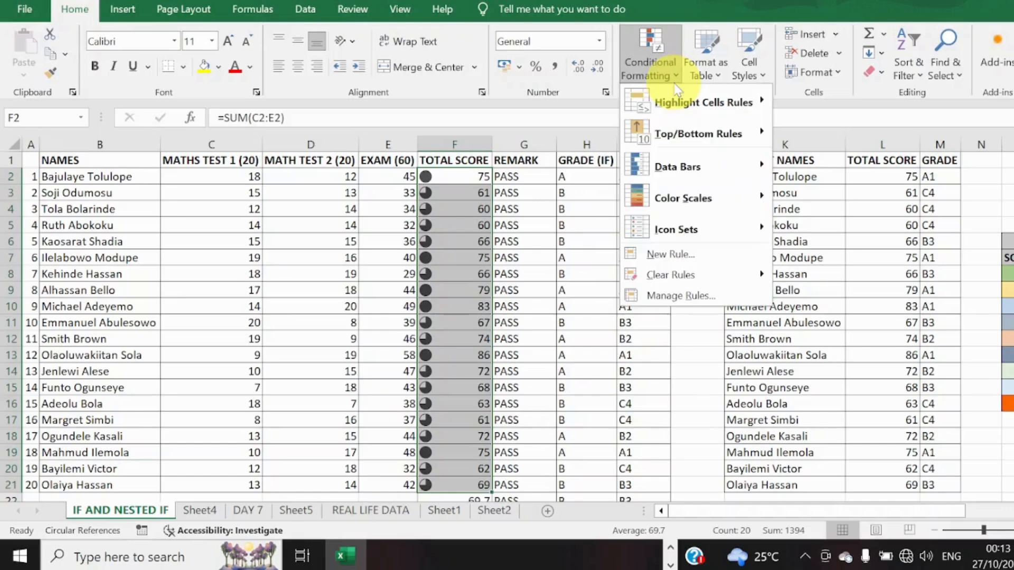
pyautogui.moveTo(705, 228)
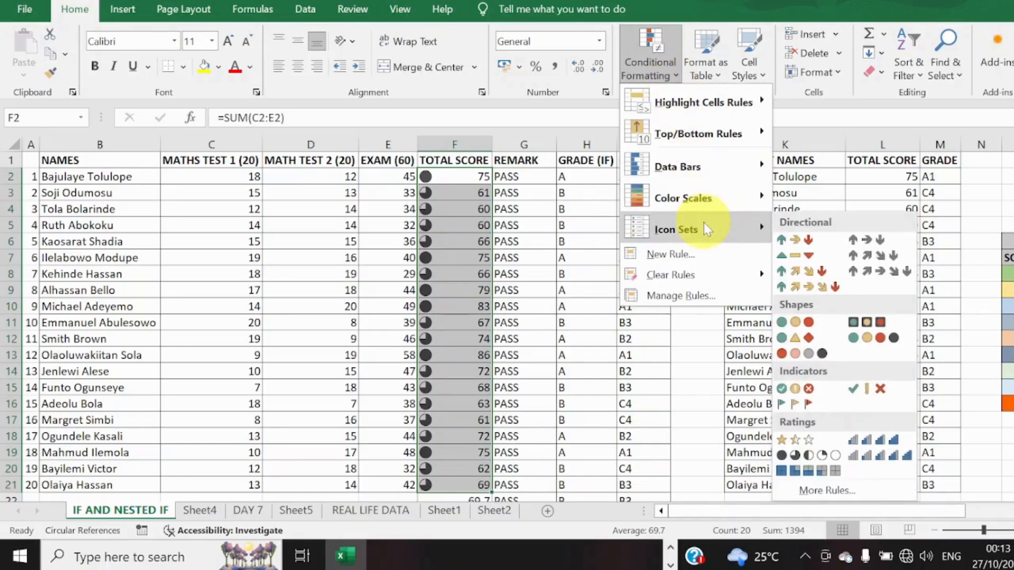
pyautogui.click(820, 354)
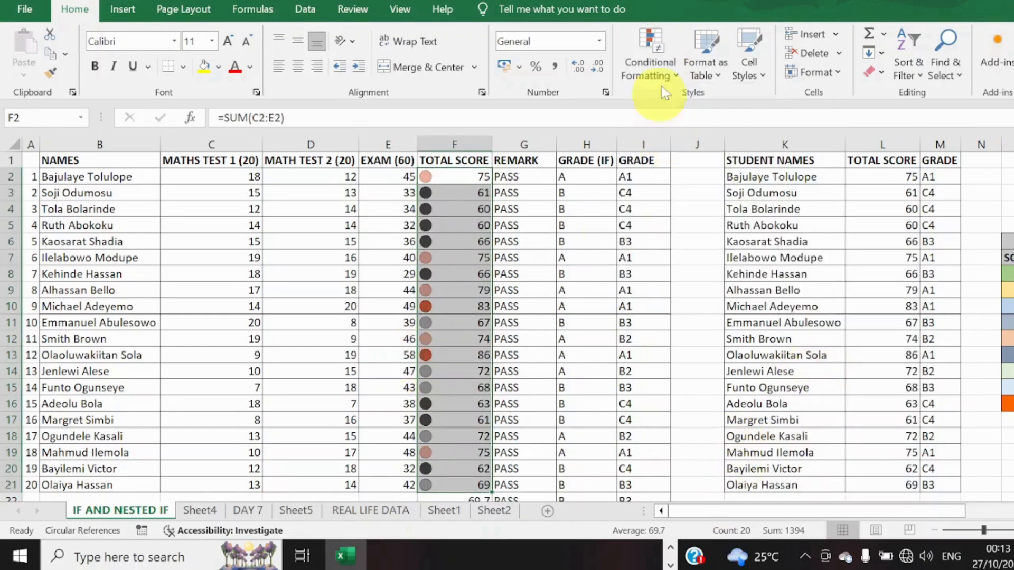
pyautogui.click(652, 72)
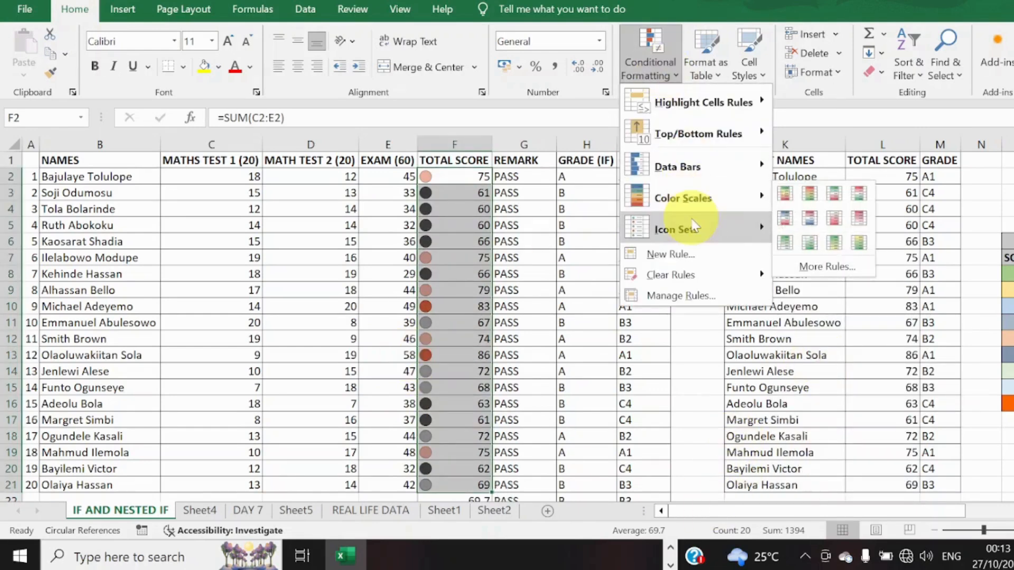
pyautogui.moveTo(693, 227)
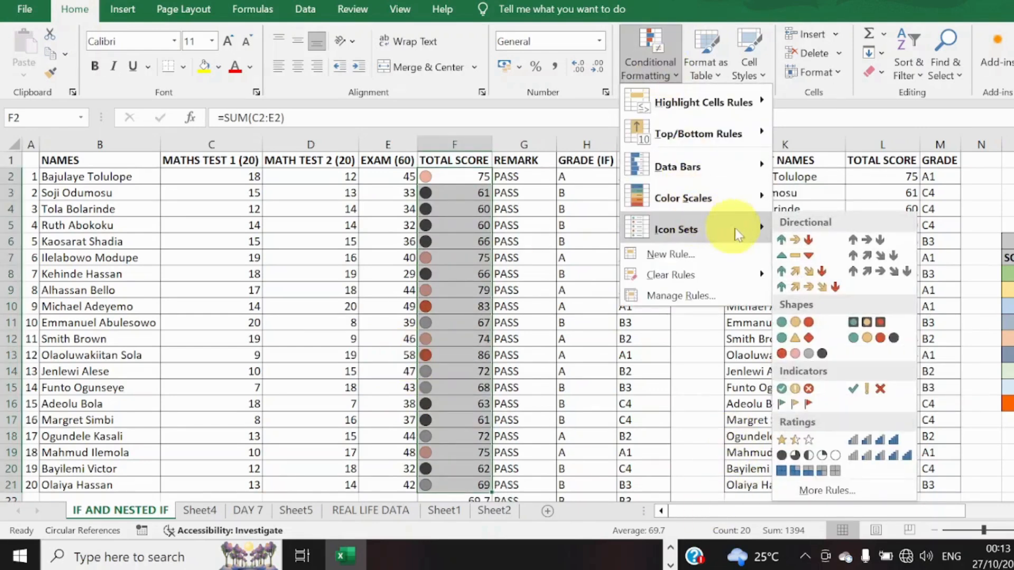
pyautogui.click(819, 492)
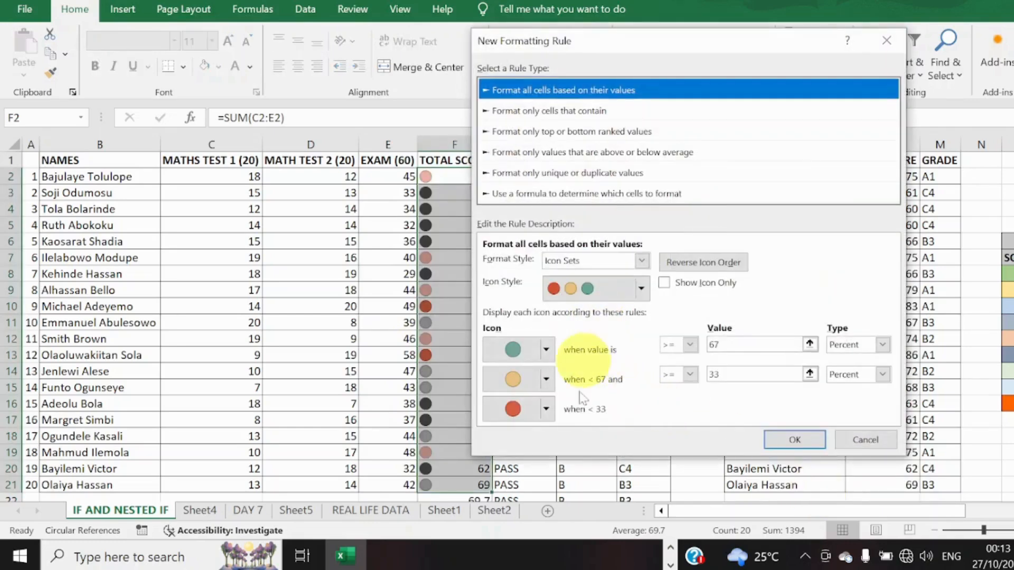
pyautogui.click(644, 291)
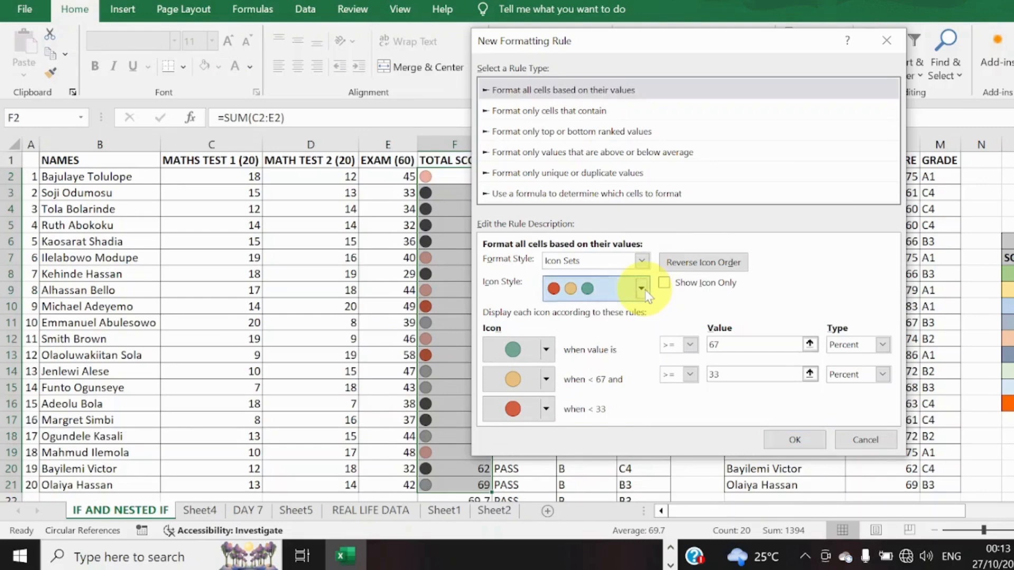
pyautogui.click(642, 289)
pyautogui.click(596, 377)
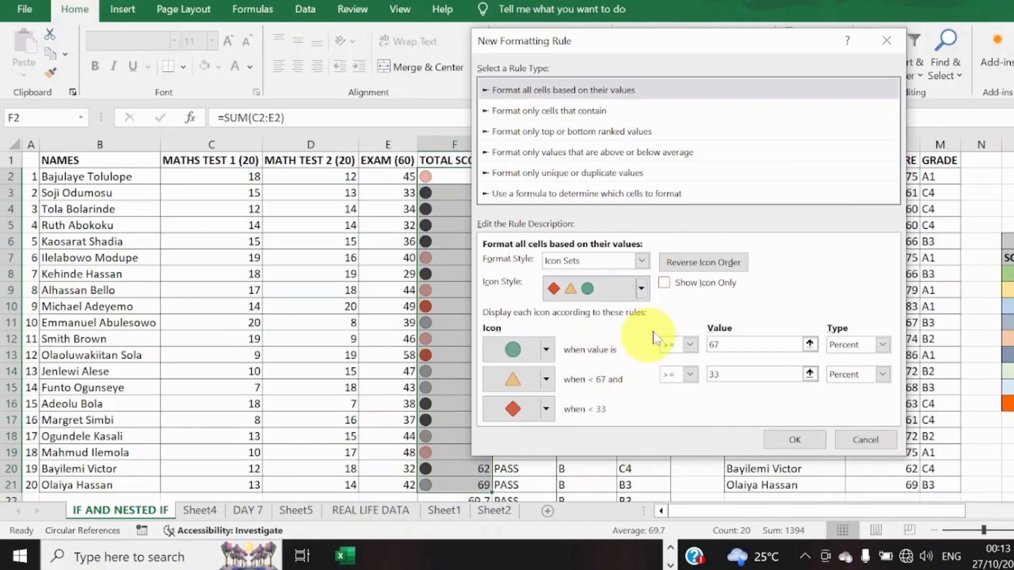
pyautogui.click(642, 289)
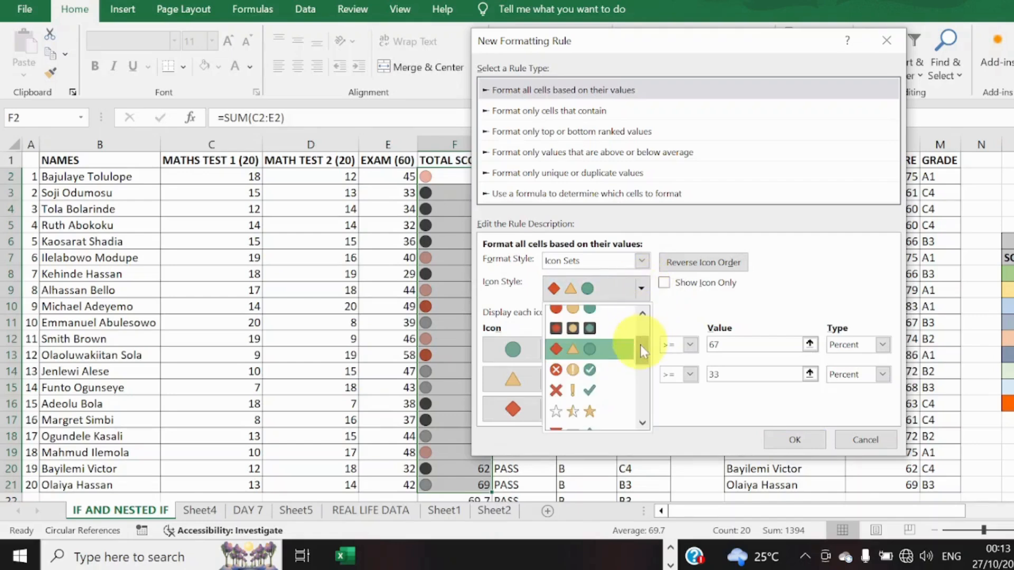
pyautogui.moveTo(643, 357); pyautogui.dragTo(645, 456)
pyautogui.scroll(1, 614, 306)
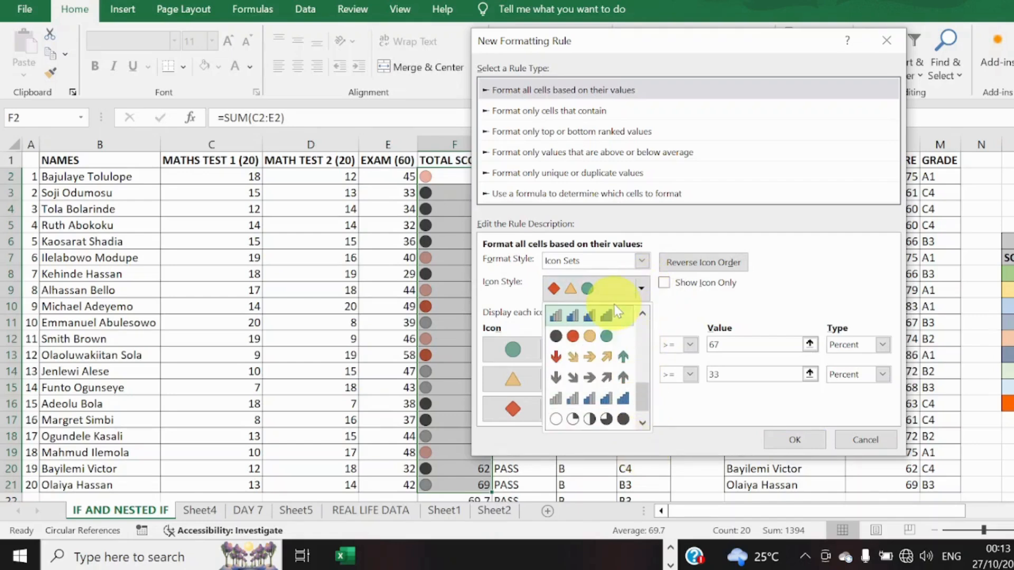
pyautogui.click(617, 336)
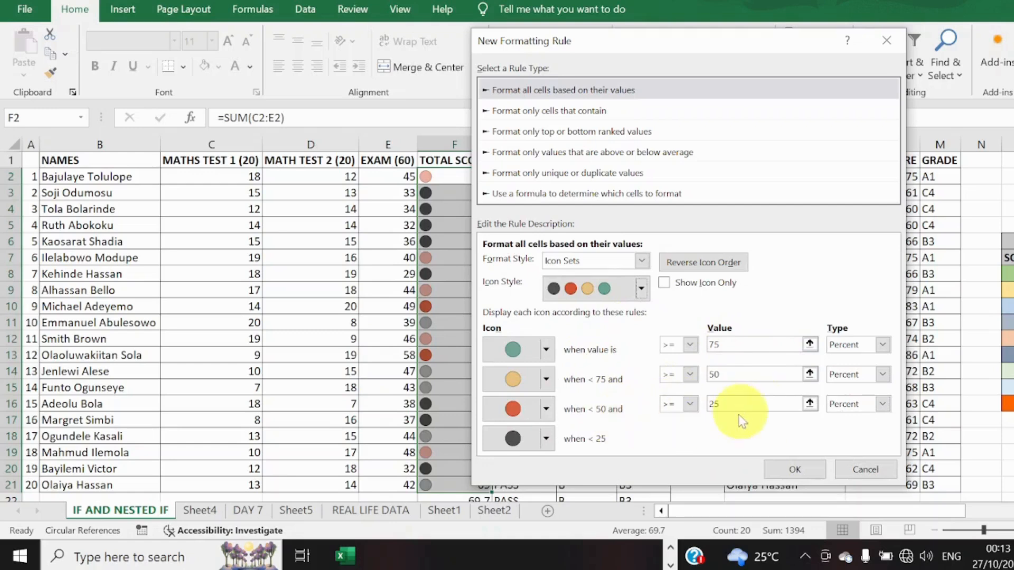
pyautogui.click(865, 470)
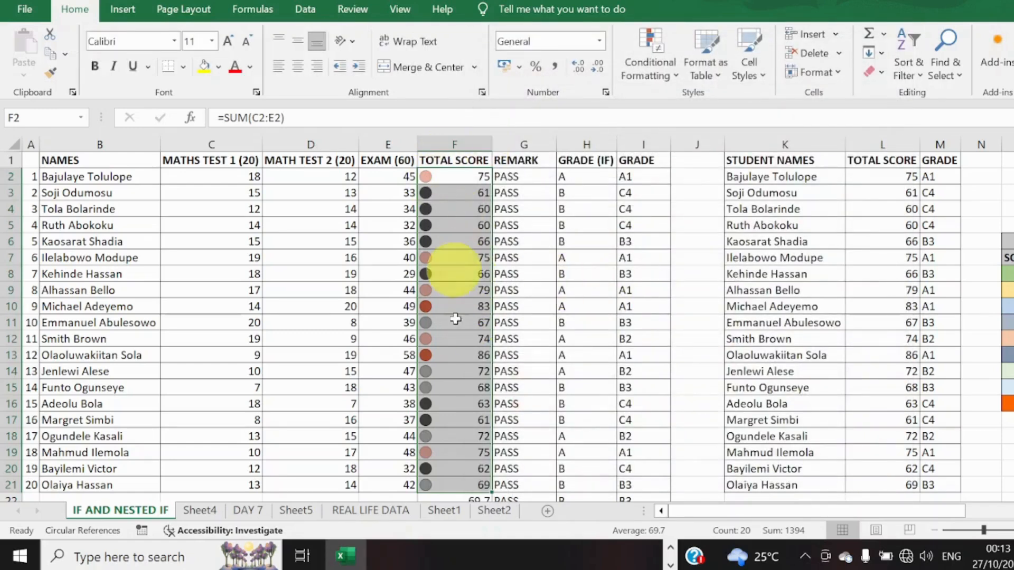
# - Open the icon set choices for the total scores
pyautogui.click(678, 84)
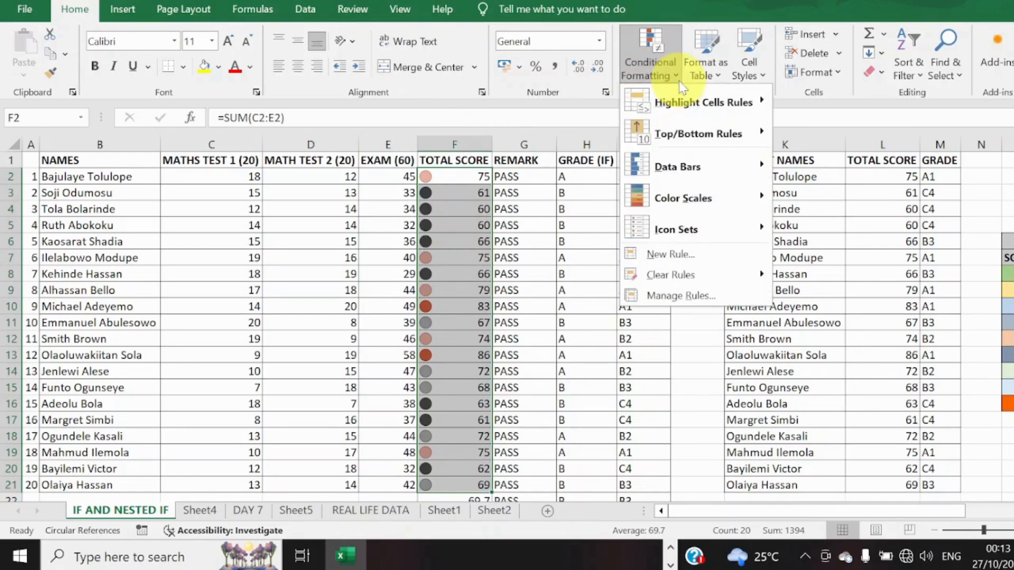
pyautogui.moveTo(739, 224)
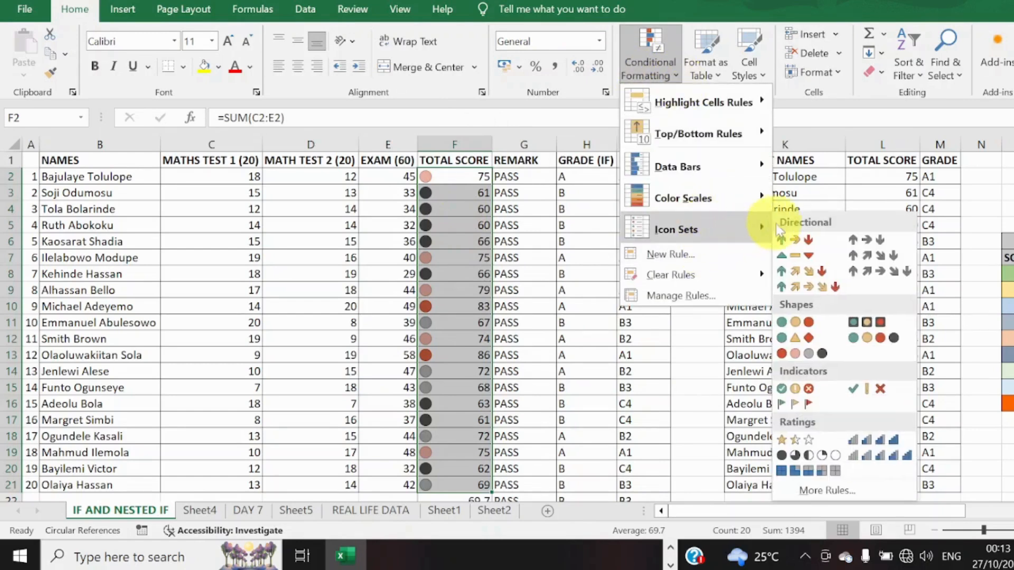